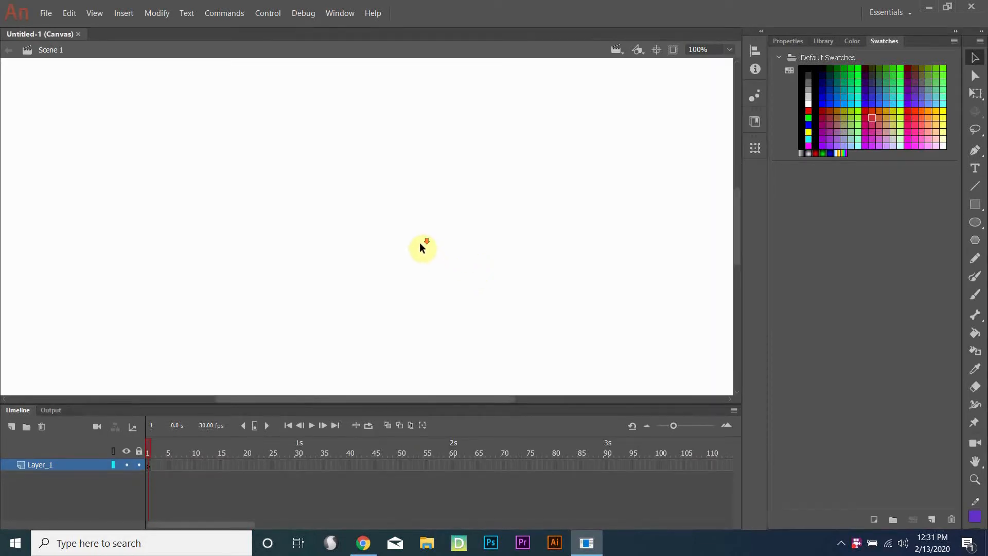
# Draw a tall red rectangle near the centre of the stage as the character's body.
pyautogui.scroll(-2, 418, 241)
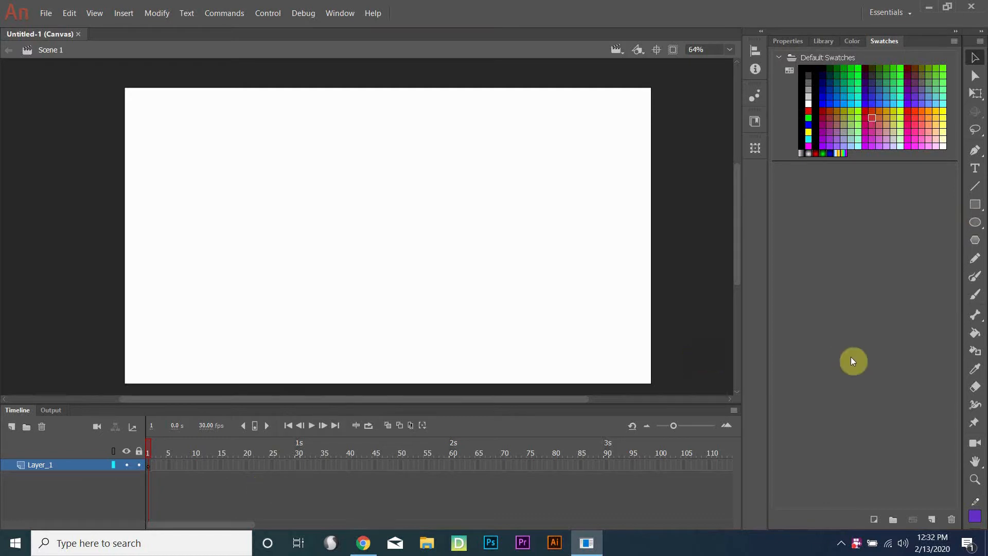
pyautogui.click(981, 206)
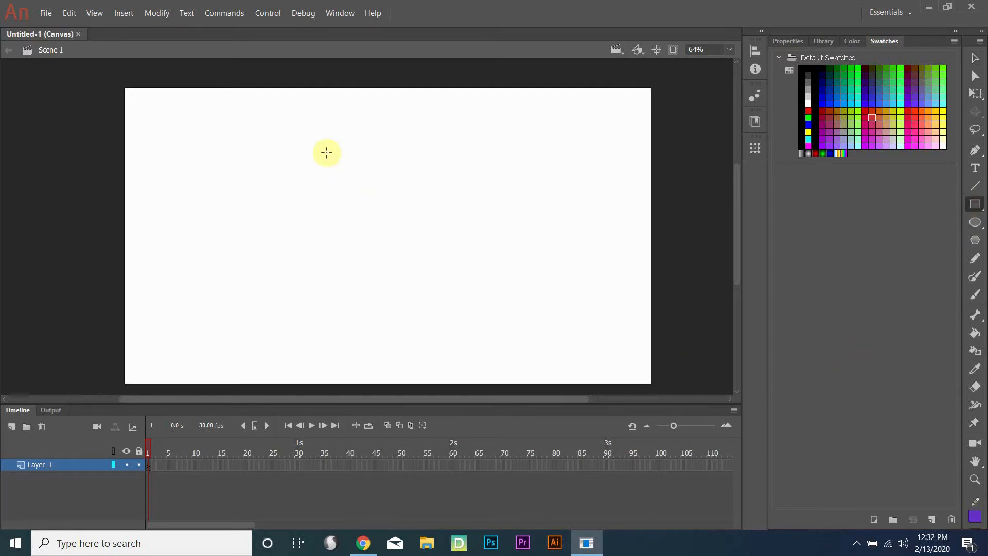
pyautogui.click(866, 110)
pyautogui.moveTo(355, 144); pyautogui.dragTo(440, 300)
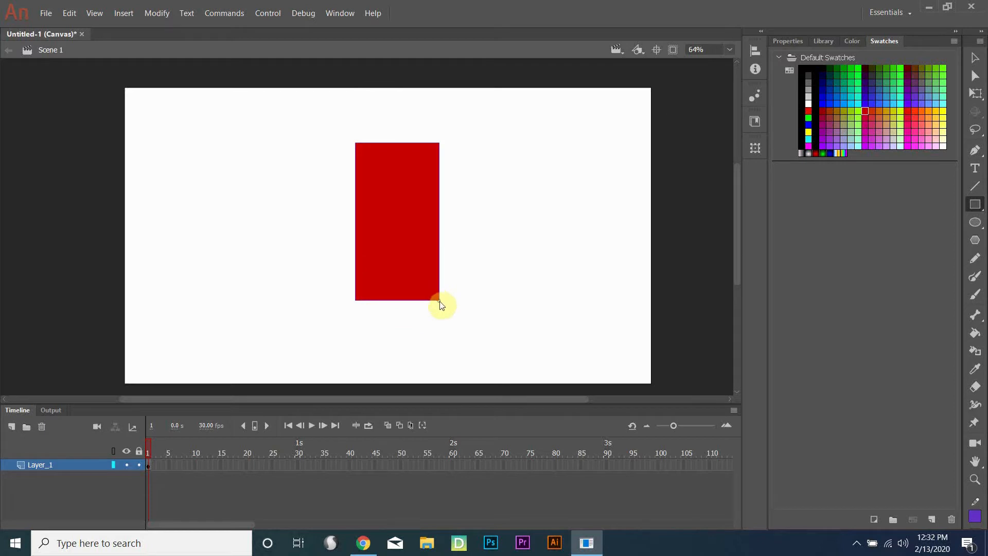
# Draw a light grey circle on the upper body as the eye, with a small dark grey pupil inside it.
pyautogui.click(976, 223)
pyautogui.click(808, 97)
pyautogui.moveTo(380, 177); pyautogui.dragTo(416, 214)
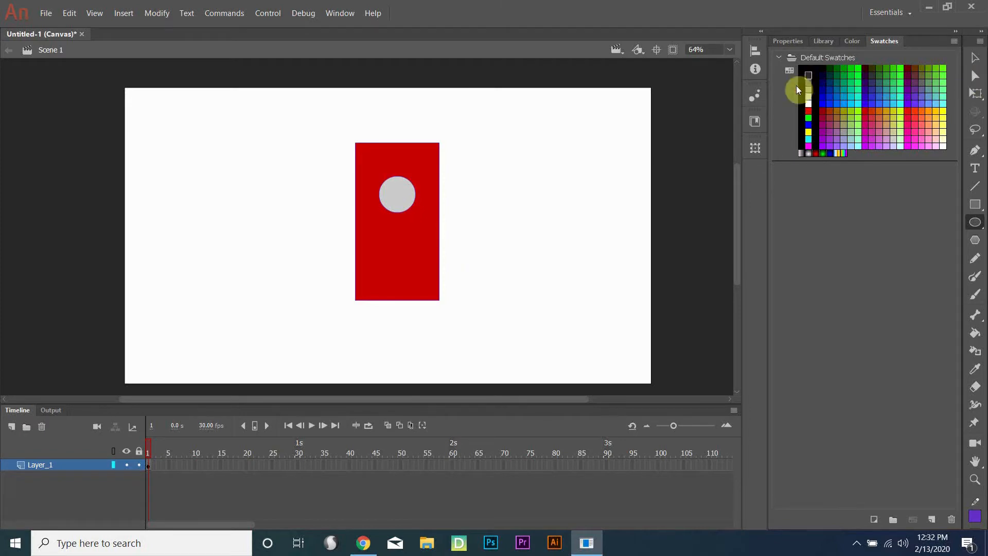
pyautogui.moveTo(394, 192); pyautogui.dragTo(403, 203)
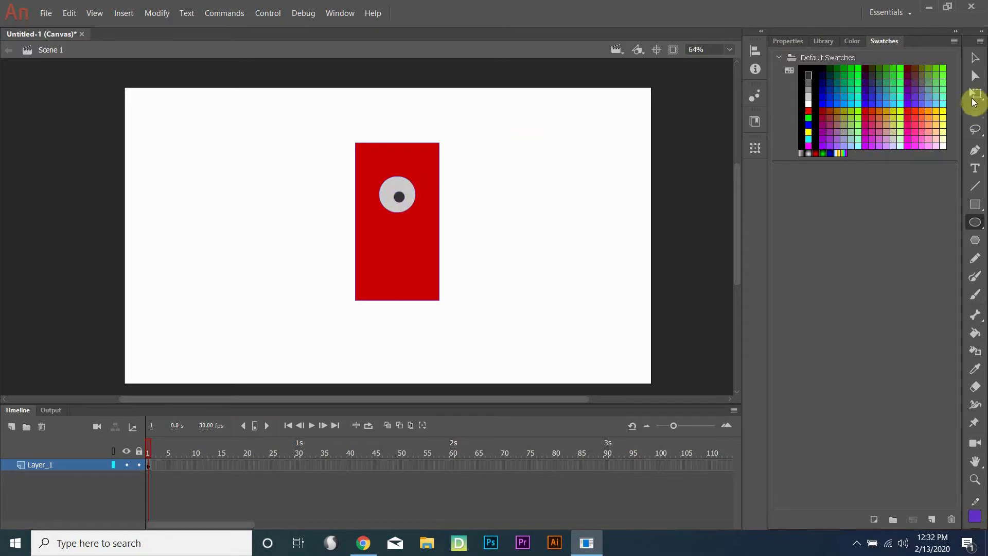
pyautogui.click(975, 58)
pyautogui.moveTo(403, 197); pyautogui.dragTo(407, 200)
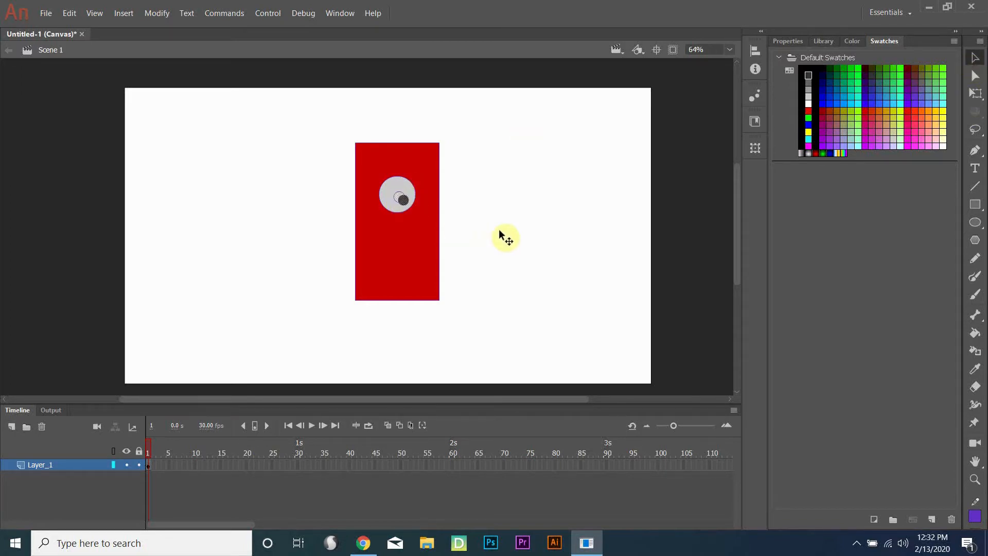
pyautogui.hotkey('ctrl', 'z')
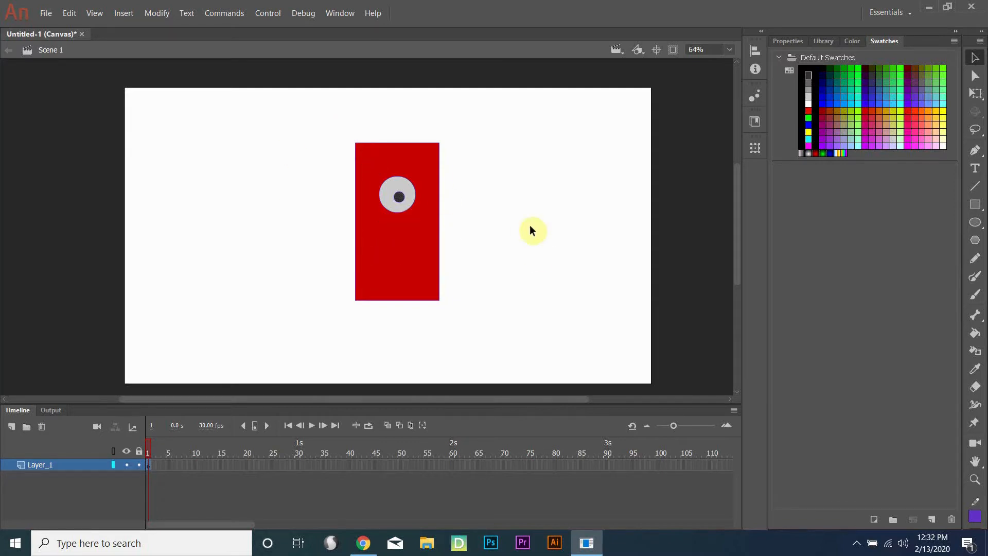
# Outline a narrow, slanted upper arm with curved ends to the right of the body using the Pen tool.
pyautogui.click(975, 150)
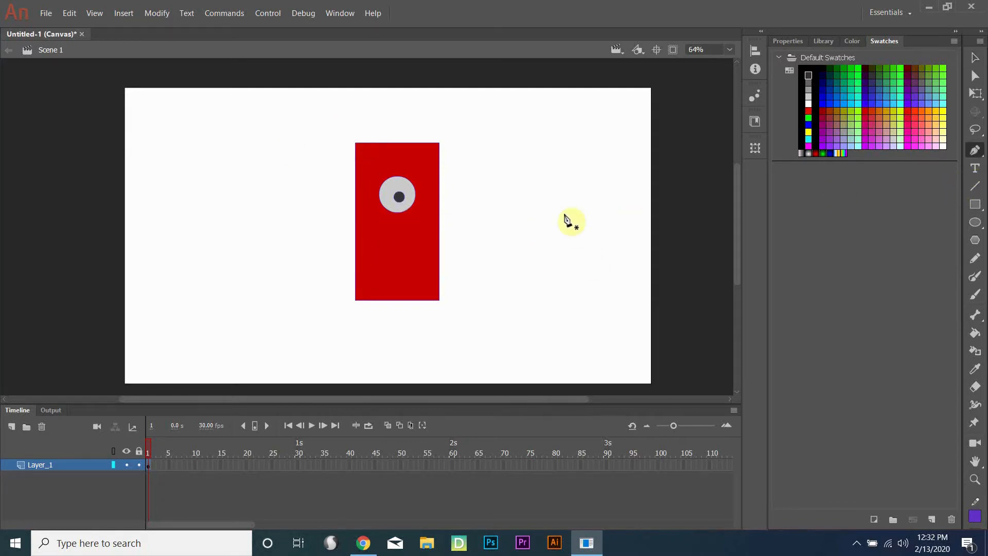
pyautogui.click(468, 209)
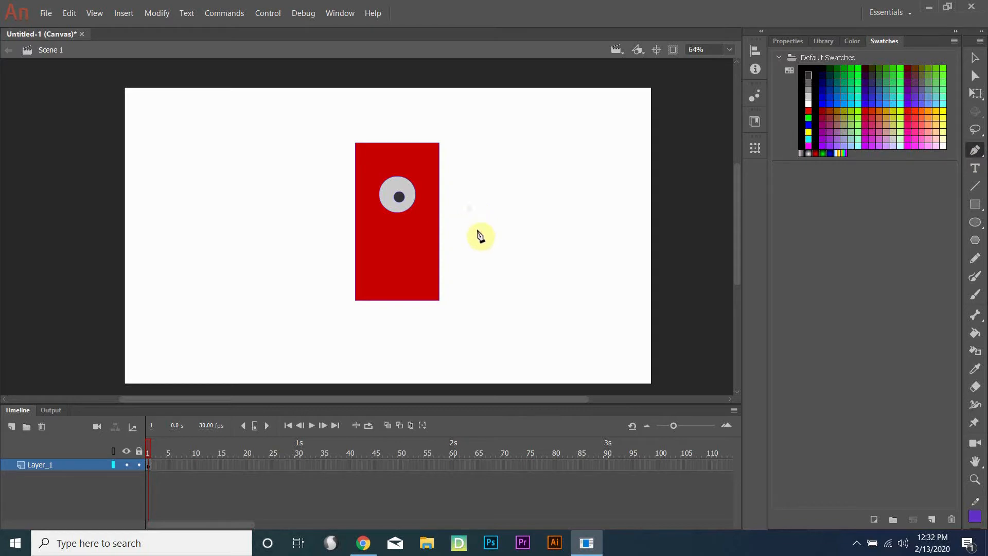
pyautogui.moveTo(495, 230); pyautogui.dragTo(489, 218)
pyautogui.moveTo(469, 209); pyautogui.dragTo(479, 240)
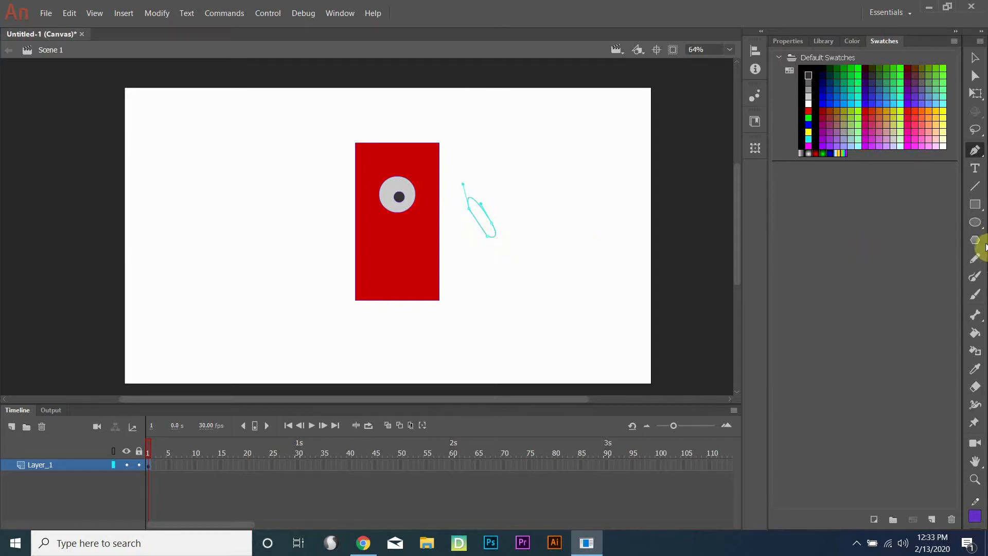
# Draw a flat dark grey oval below the upper arm and bend its edges into a slimmer forearm shape.
pyautogui.click(976, 226)
pyautogui.moveTo(508, 274); pyautogui.dragTo(574, 294)
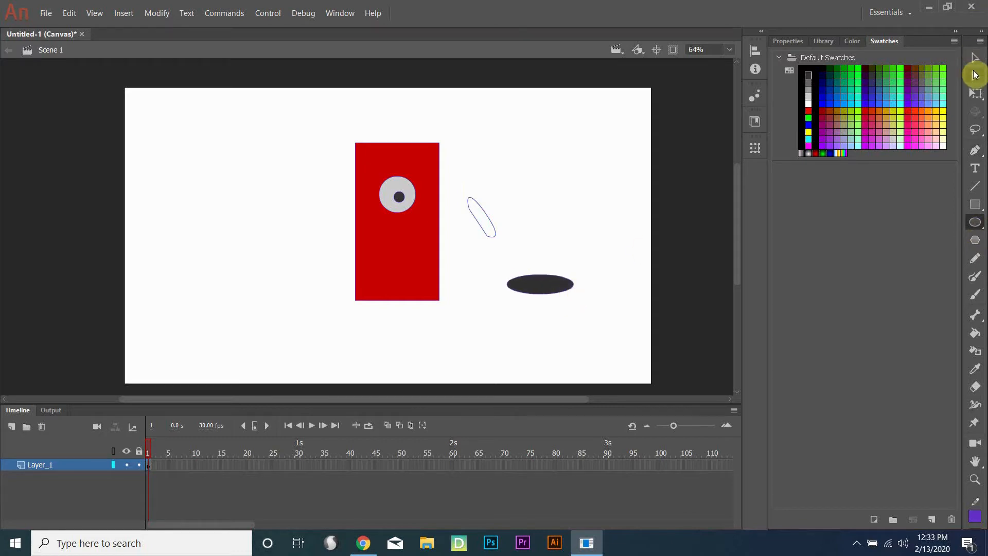
pyautogui.click(976, 57)
pyautogui.moveTo(546, 294); pyautogui.dragTo(545, 291)
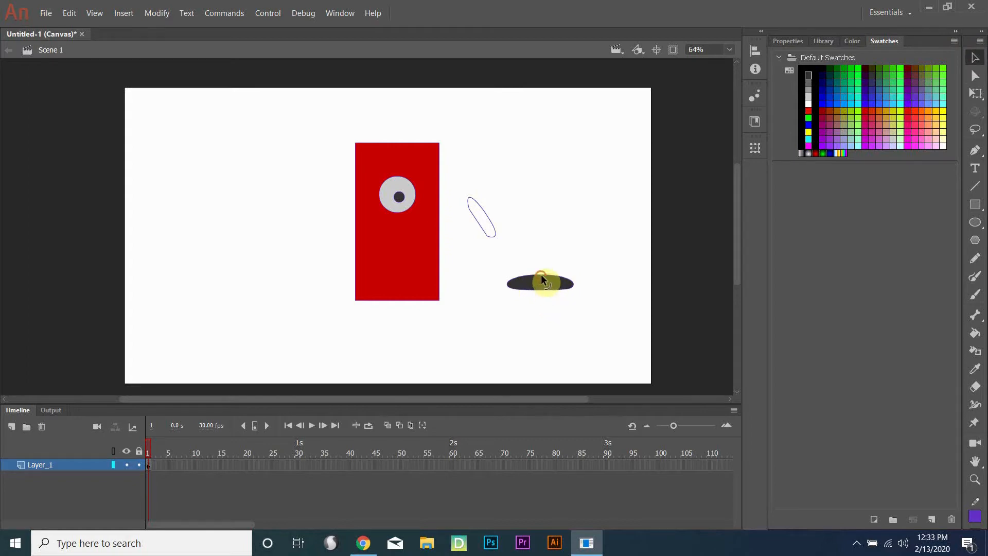
pyautogui.moveTo(573, 282); pyautogui.dragTo(562, 283)
# Add a small dark grey circle as a thumb on top of the forearm's right end.
pyautogui.click(975, 222)
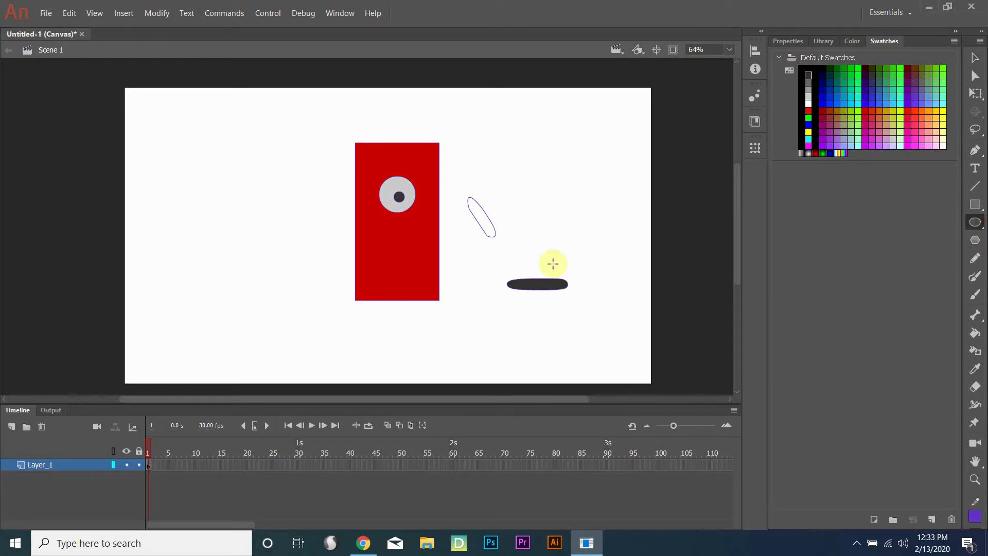
pyautogui.press('v')
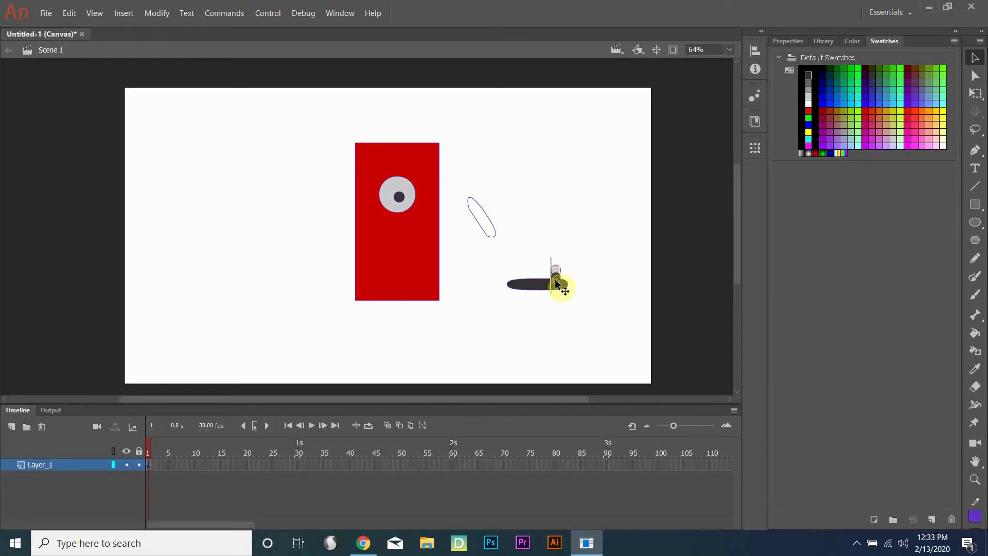
pyautogui.click(556, 268)
pyautogui.moveTo(555, 268); pyautogui.dragTo(555, 265)
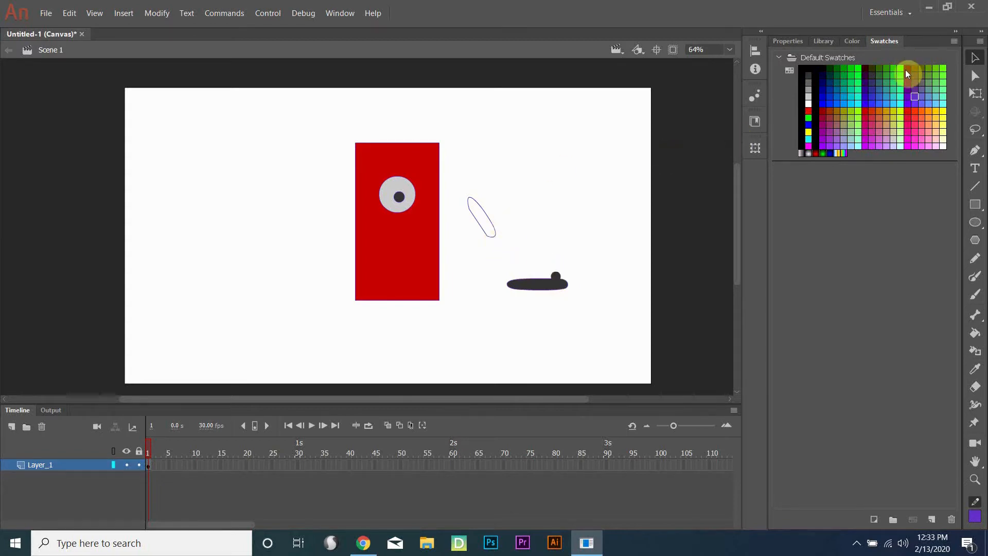
# Fill the upper arm outline with dark grey using the Paint Bucket tool.
pyautogui.click(490, 226)
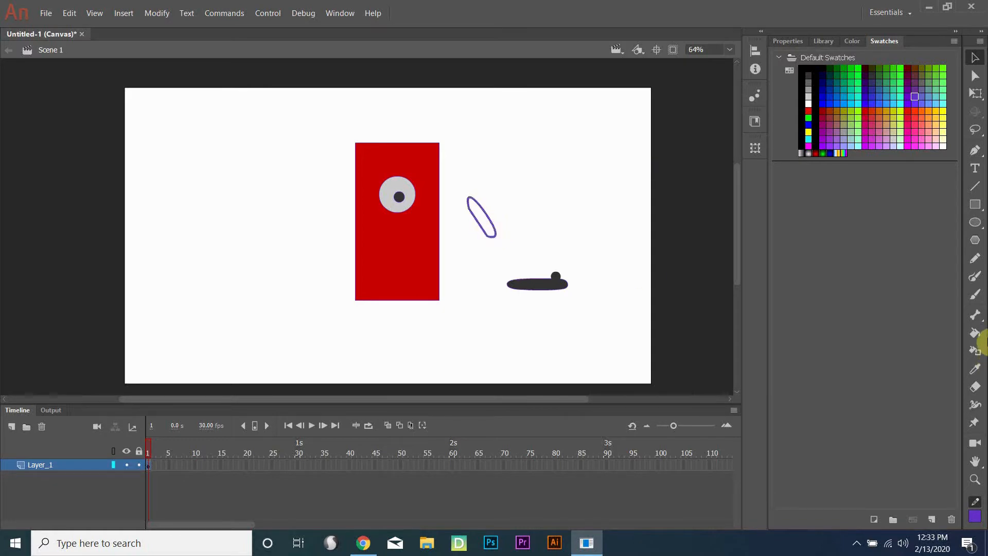
pyautogui.click(975, 333)
pyautogui.click(487, 220)
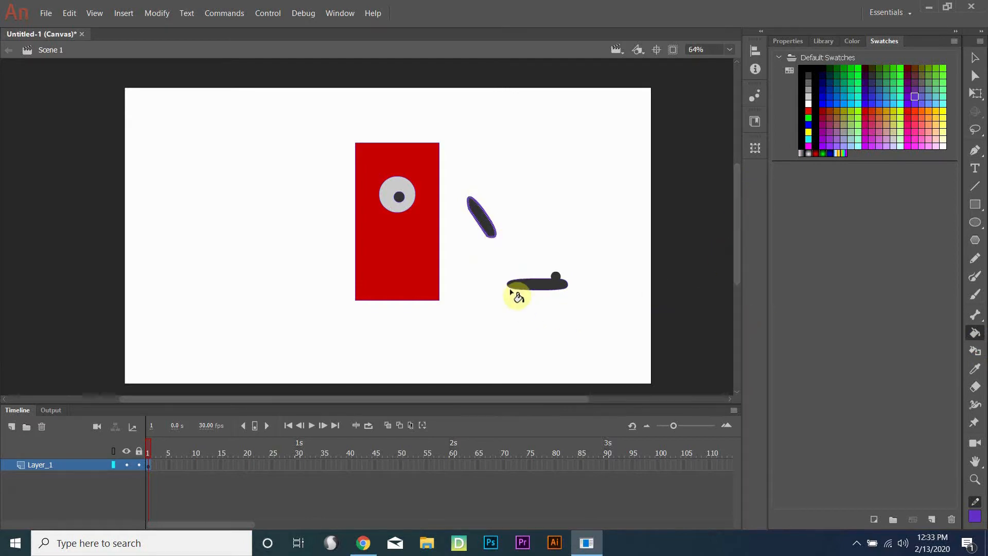
# Duplicate the upper arm and the forearm with its thumb, and place the copies to the left of the body.
pyautogui.click(975, 57)
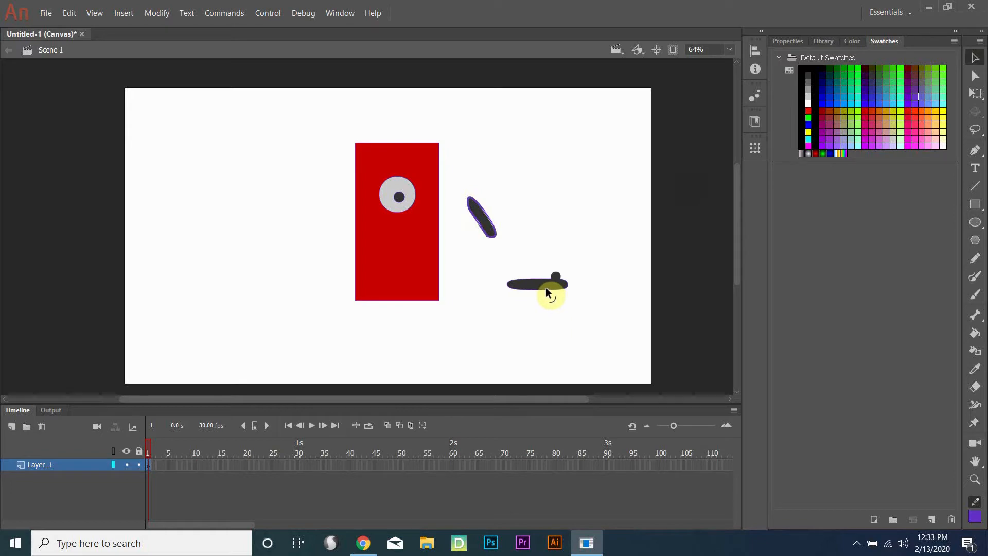
pyautogui.click(882, 146)
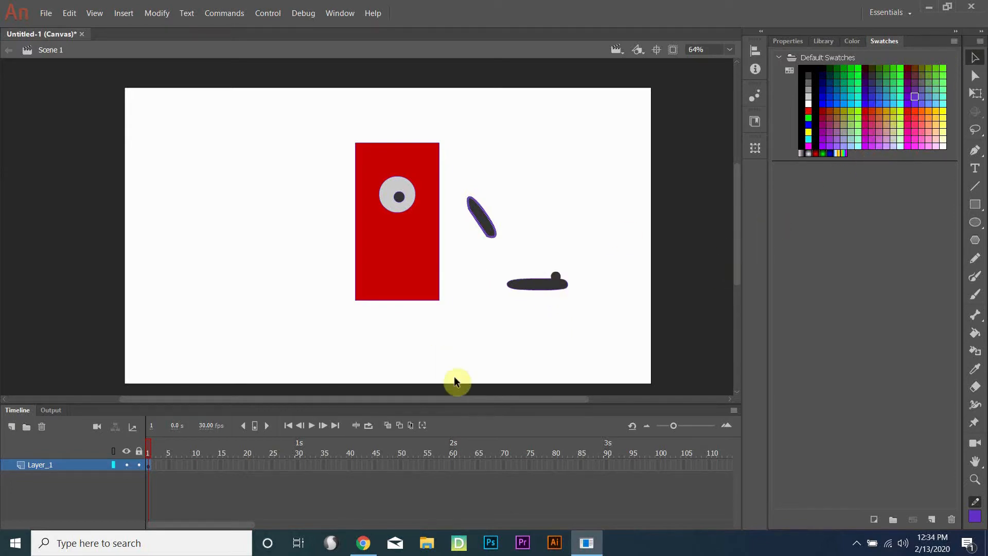
pyautogui.click(488, 227)
pyautogui.keyDown('shift'); pyautogui.click(546, 287); pyautogui.keyUp('shift')
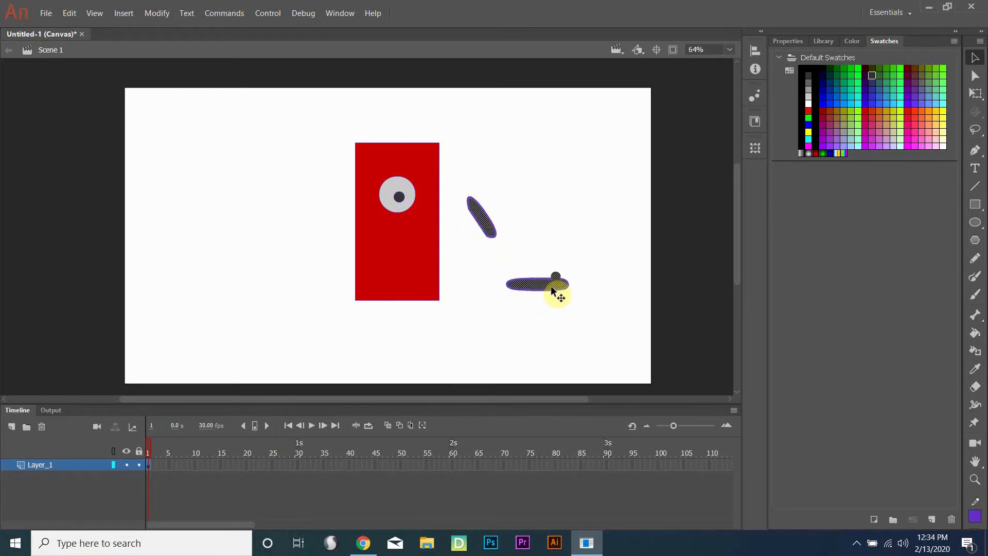
pyautogui.hotkey('ctrl', 'c')
pyautogui.hotkey('ctrl', 'v')
pyautogui.moveTo(337, 203); pyautogui.dragTo(241, 217)
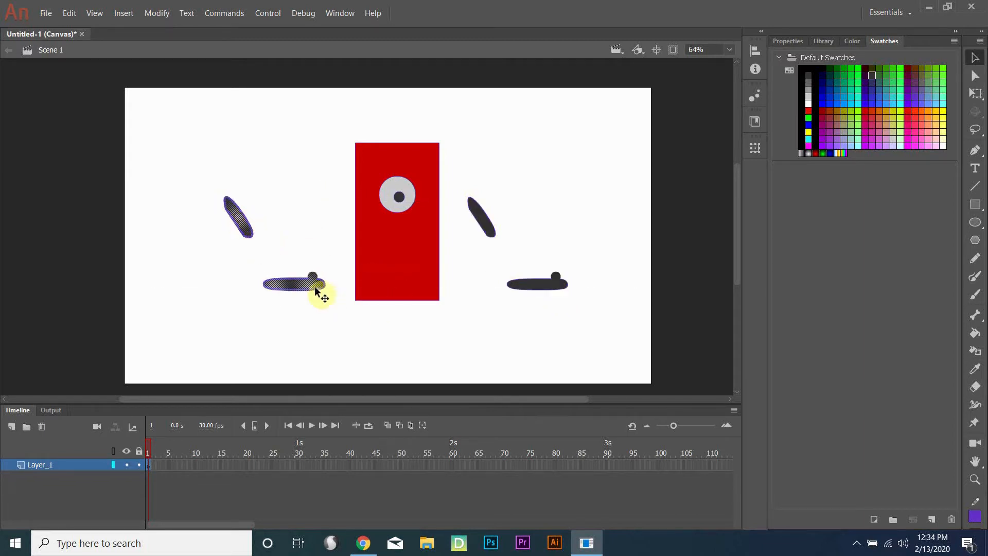
pyautogui.click(289, 224)
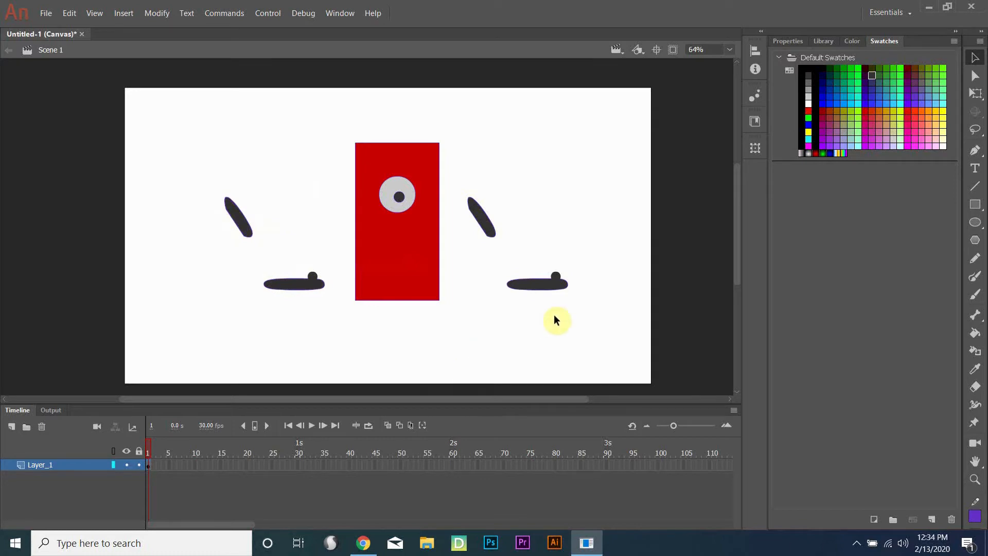
# Draw three dark grey ovals as thigh, shin and foot at the body's lower right, and duplicate the leg under the body's left side.
pyautogui.click(976, 222)
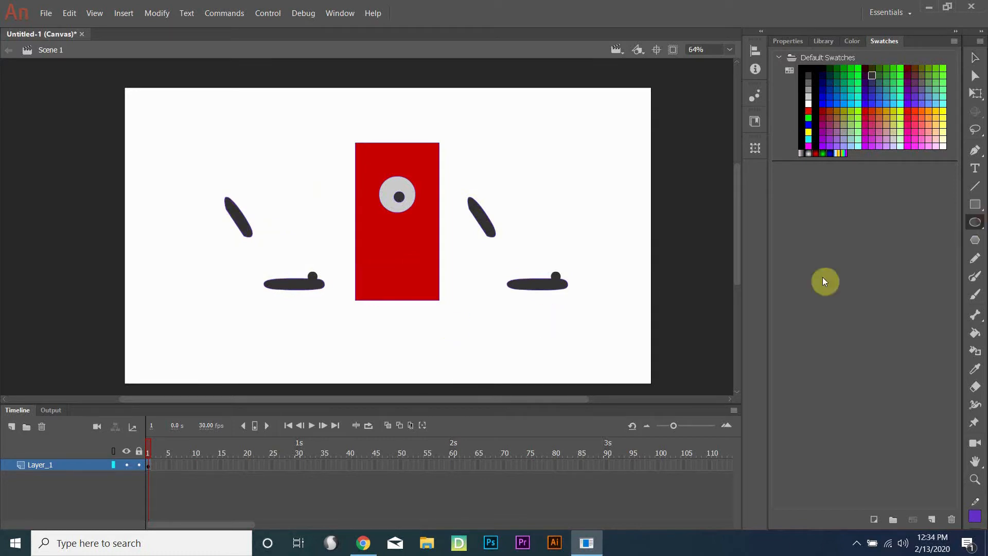
pyautogui.moveTo(464, 313)
pyautogui.mouseDown()
pyautogui.moveTo(473, 348)
pyautogui.moveTo(466, 375)
pyautogui.moveTo(509, 378)
pyautogui.mouseUp()
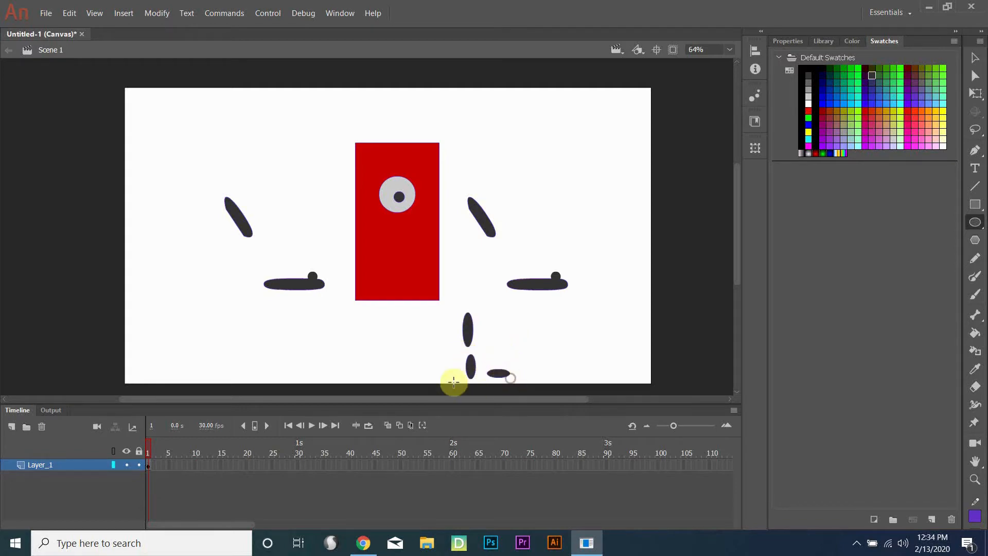
pyautogui.press('v')
pyautogui.moveTo(449, 305); pyautogui.dragTo(523, 382)
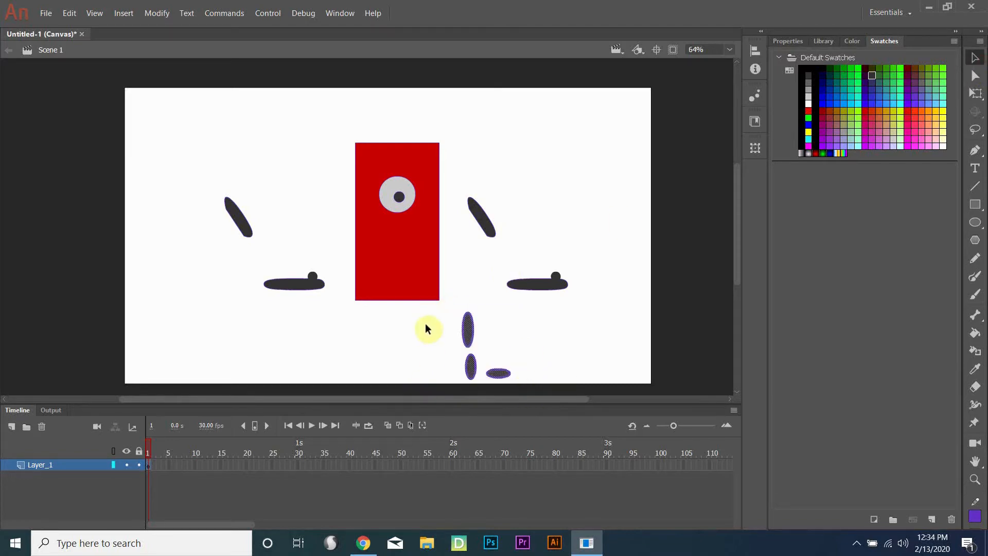
pyautogui.moveTo(474, 332); pyautogui.dragTo(368, 333)
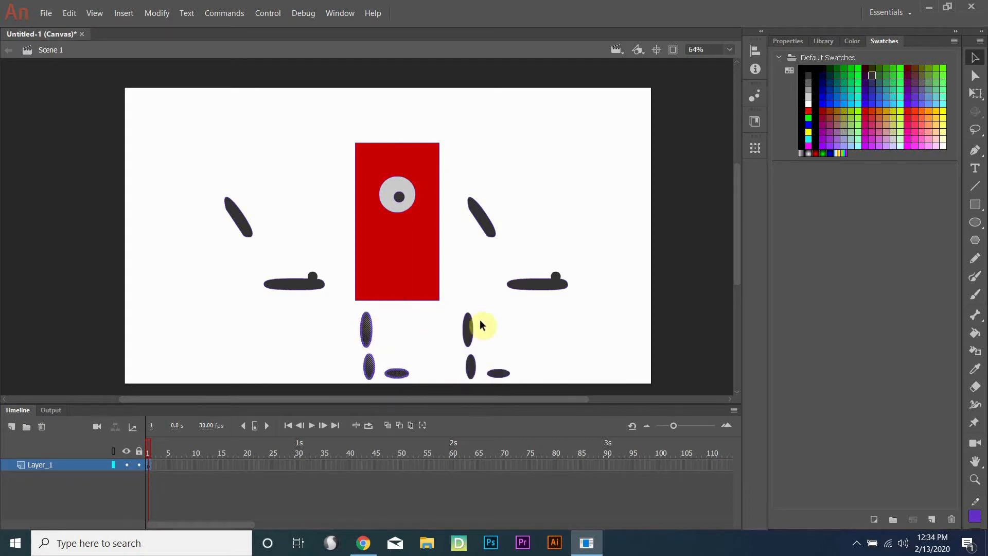
pyautogui.click(532, 324)
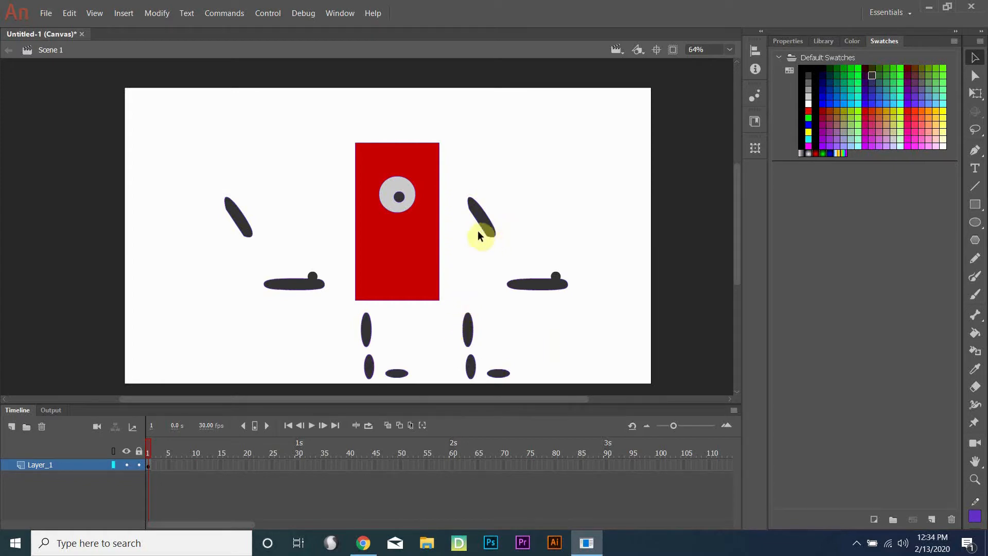
pyautogui.moveTo(394, 239); pyautogui.dragTo(404, 241)
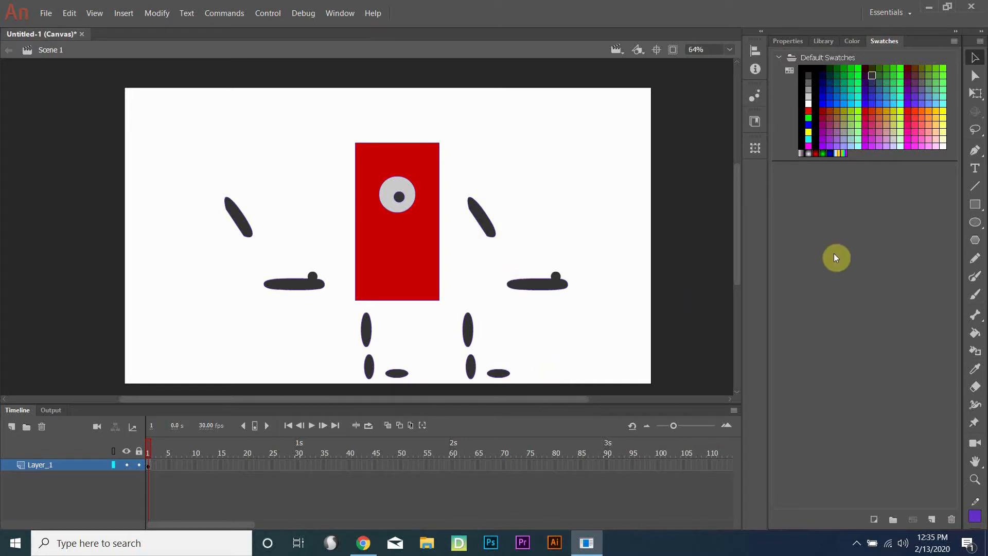
# Draw a small yellow-green circle above the right arm and delete its outline.
pyautogui.click(975, 222)
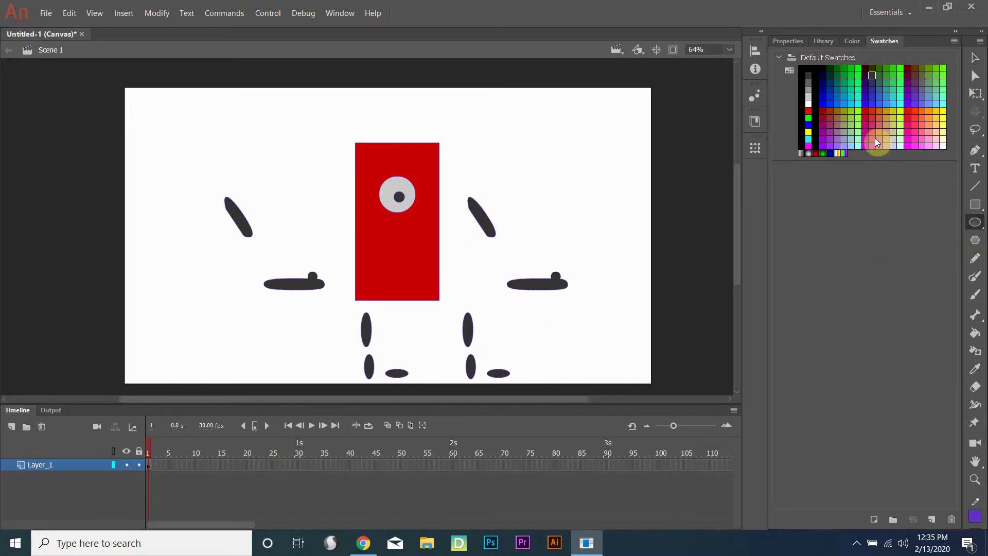
pyautogui.click(900, 117)
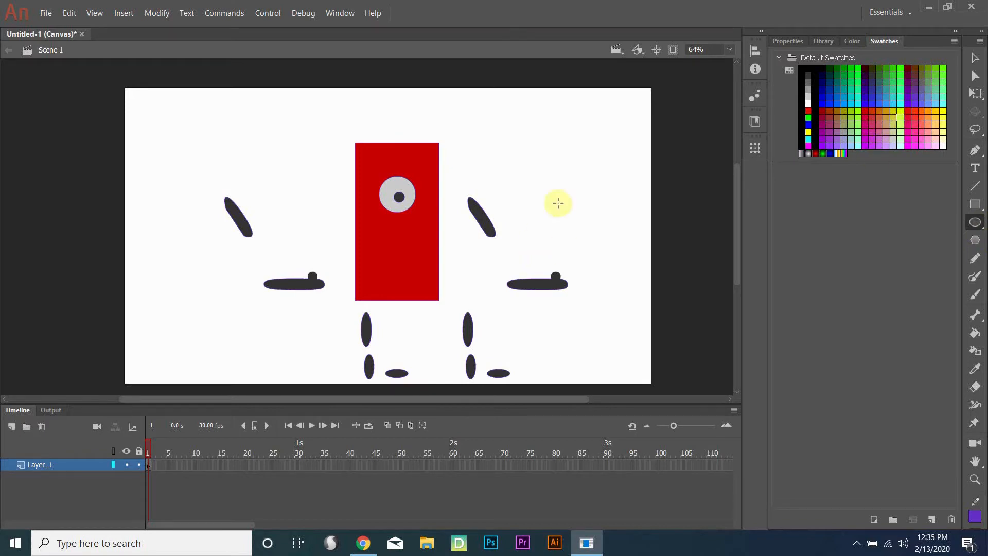
pyautogui.moveTo(512, 158); pyautogui.dragTo(525, 172)
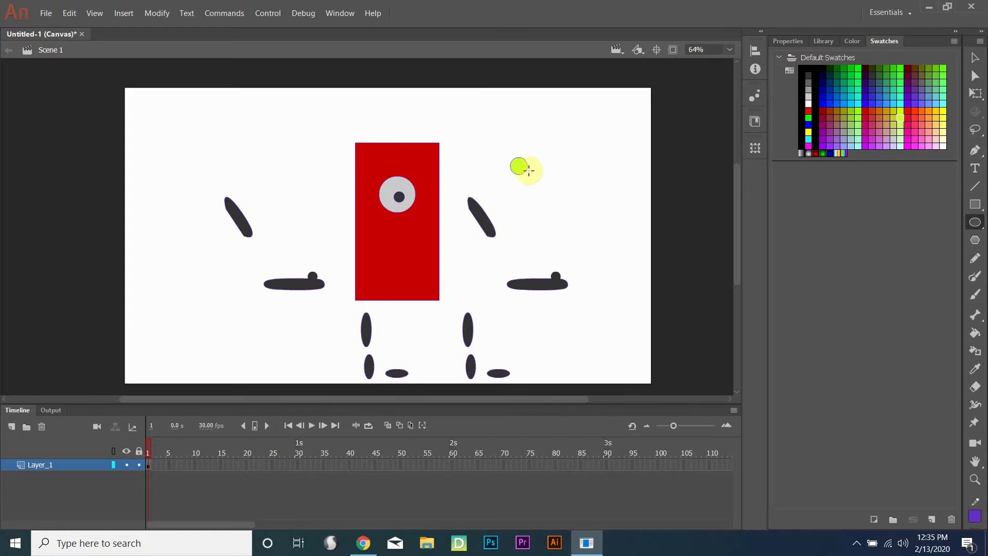
pyautogui.click(975, 57)
pyautogui.click(517, 167)
pyautogui.click(519, 175)
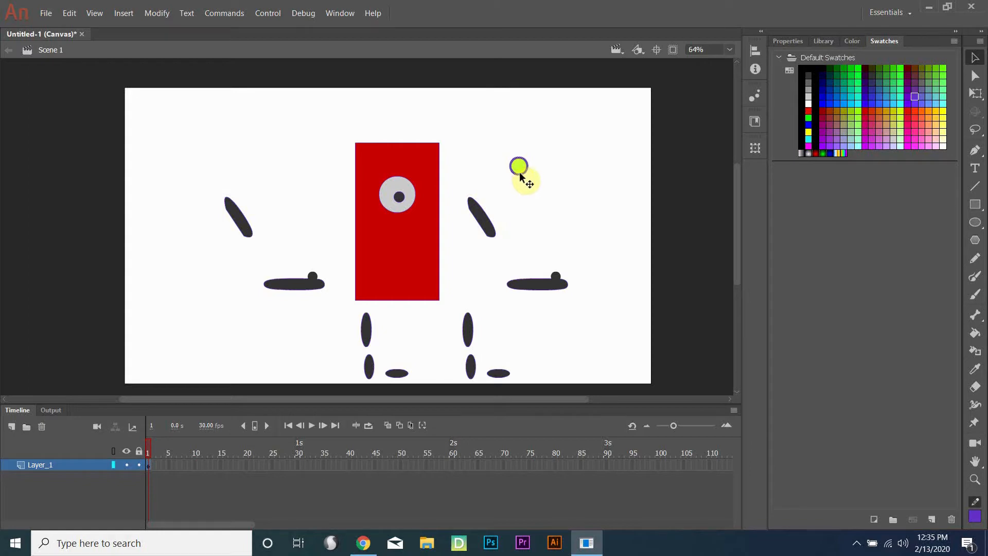
pyautogui.press('Delete')
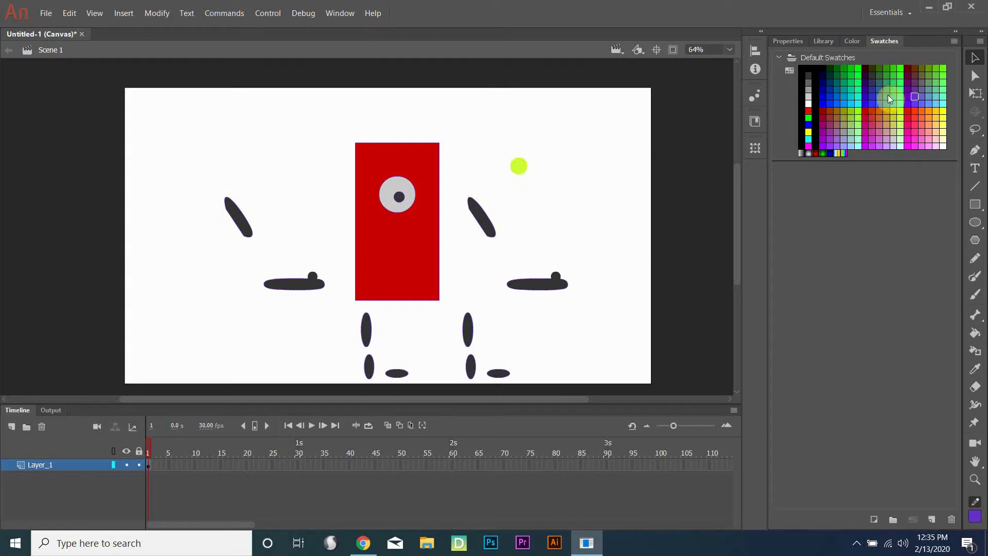
# Duplicate the yellow-green circle into a grid of eight circles in the empty area above the right arm.
pyautogui.click(522, 167)
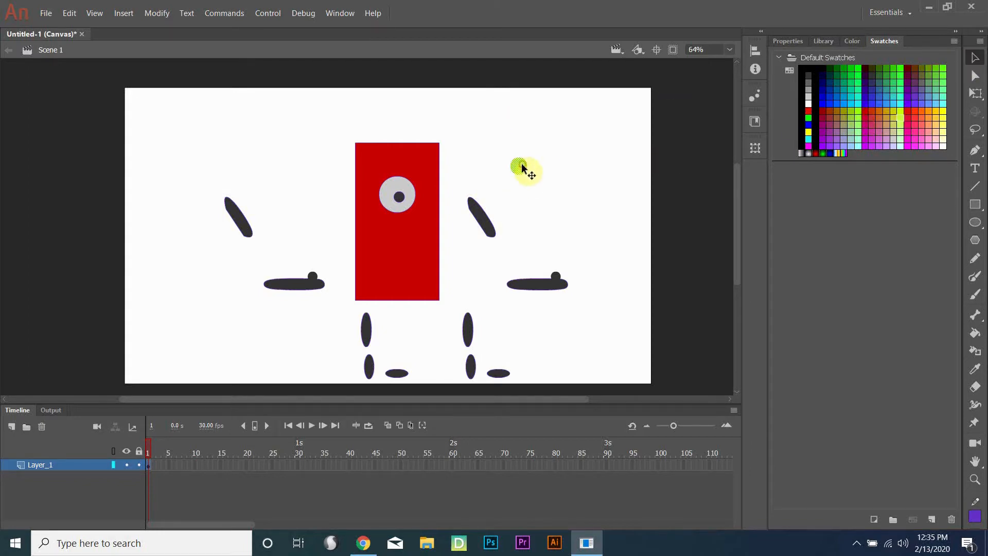
pyautogui.moveTo(522, 164)
pyautogui.mouseDown()
pyautogui.moveTo(547, 170)
pyautogui.moveTo(513, 171)
pyautogui.mouseUp()
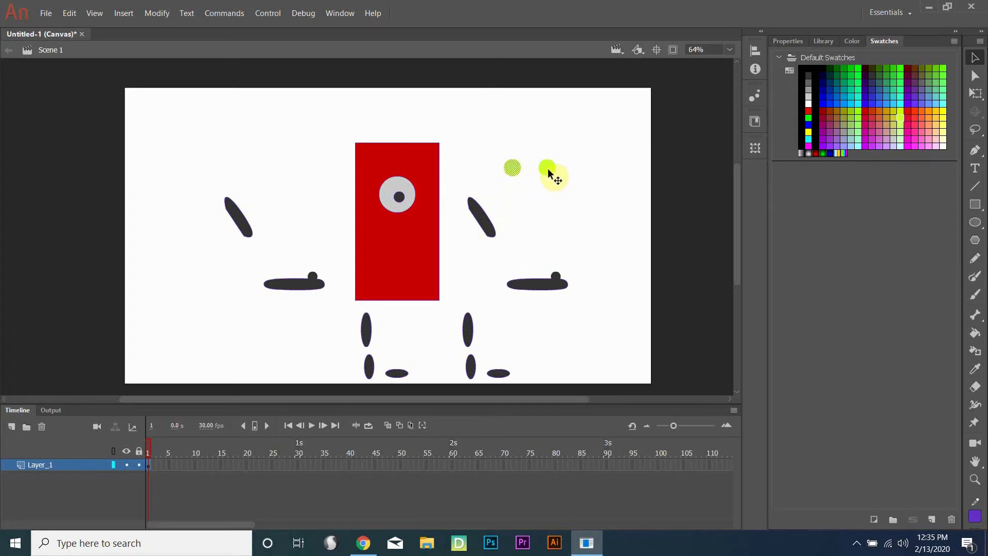
pyautogui.moveTo(550, 174); pyautogui.dragTo(550, 200)
pyautogui.moveTo(512, 170); pyautogui.dragTo(512, 139)
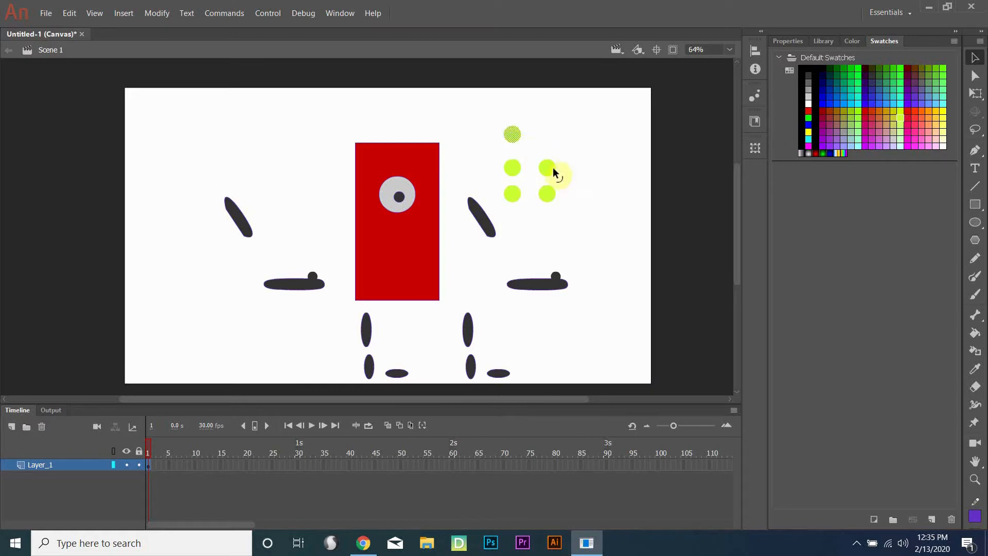
pyautogui.moveTo(551, 168); pyautogui.dragTo(589, 138)
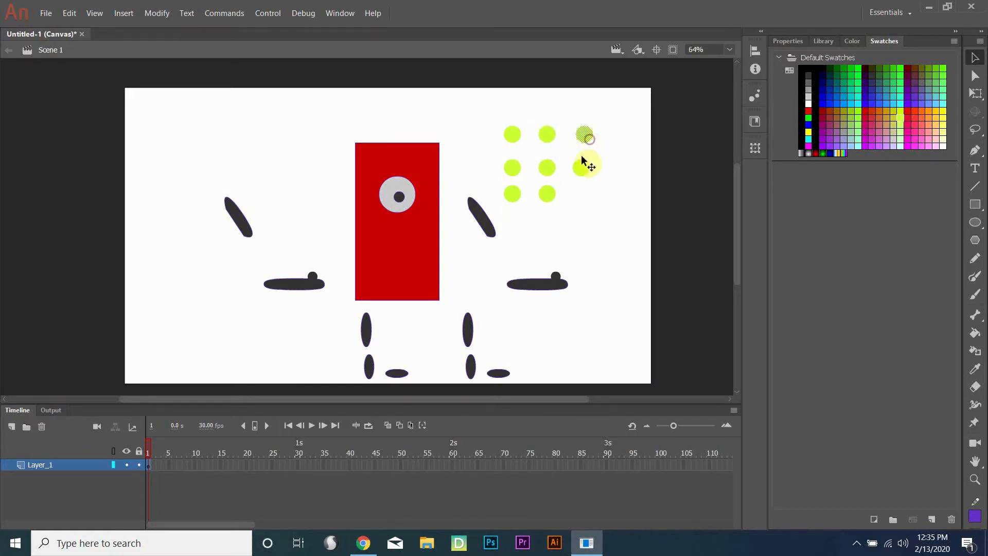
# Move five of the yellow-green circles onto the lower body, beside both hands and beside both feet.
pyautogui.moveTo(548, 200); pyautogui.dragTo(396, 282)
pyautogui.moveTo(513, 196); pyautogui.dragTo(590, 287)
pyautogui.moveTo(518, 168); pyautogui.dragTo(341, 289)
pyautogui.moveTo(547, 168)
pyautogui.mouseDown()
pyautogui.moveTo(545, 404)
pyautogui.moveTo(524, 372)
pyautogui.mouseUp()
pyautogui.moveTo(584, 170); pyautogui.dragTo(427, 371)
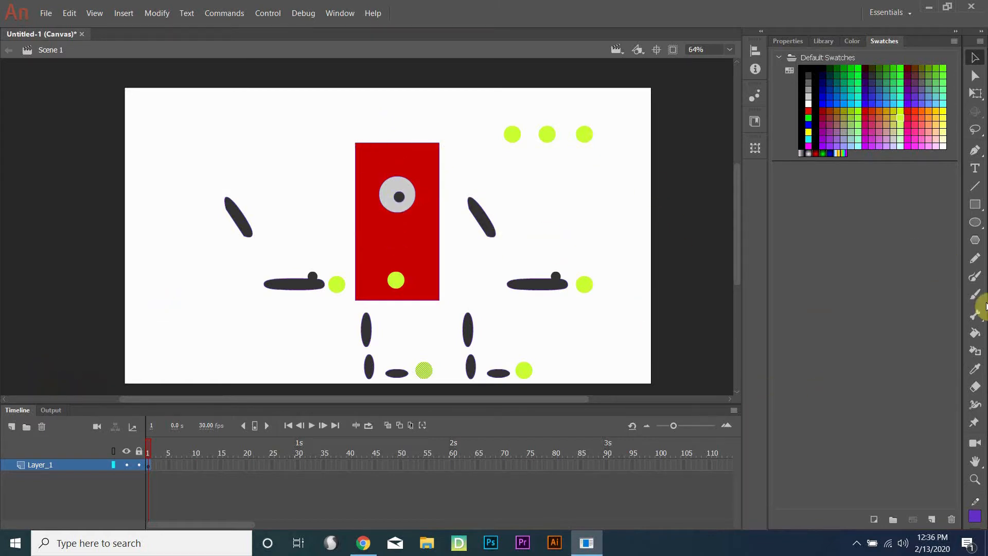
# Place one of the spare yellow-green circles centred just above the red body.
pyautogui.click(978, 318)
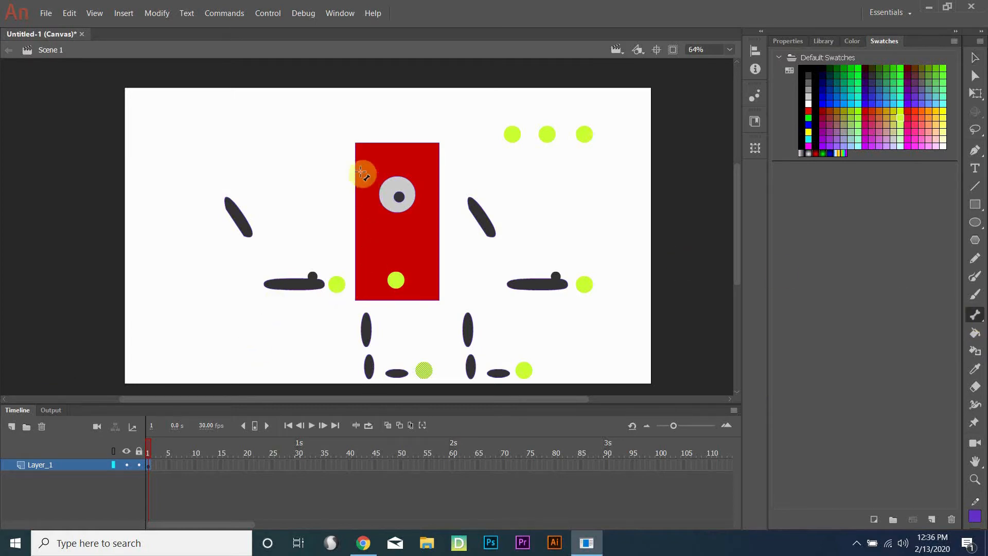
pyautogui.moveTo(379, 170); pyautogui.dragTo(400, 165)
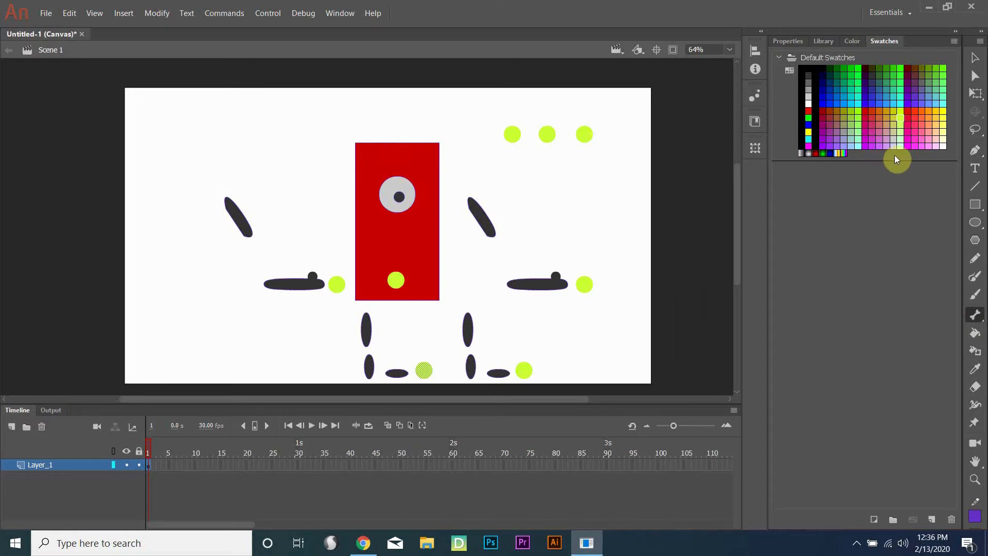
pyautogui.click(976, 58)
pyautogui.moveTo(515, 135); pyautogui.dragTo(394, 118)
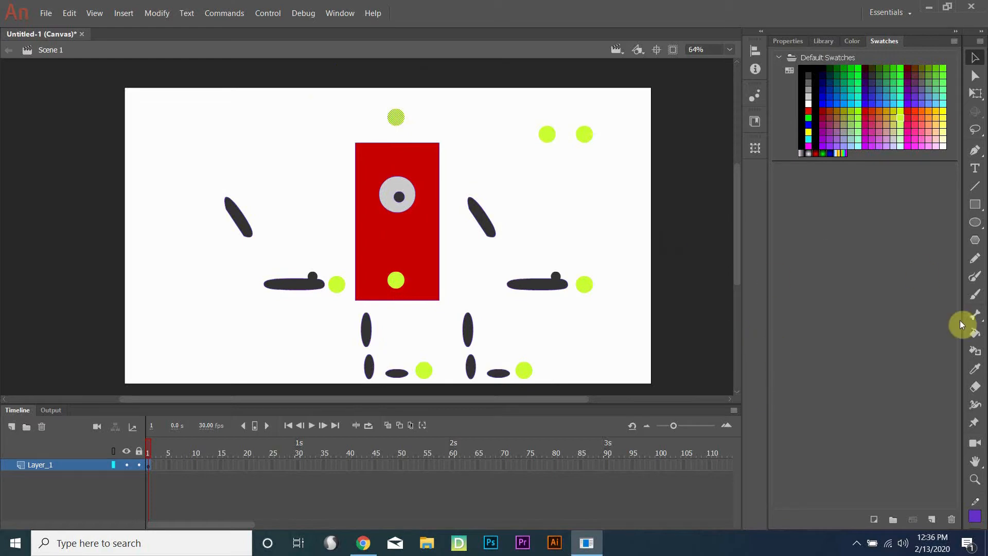
pyautogui.click(396, 119)
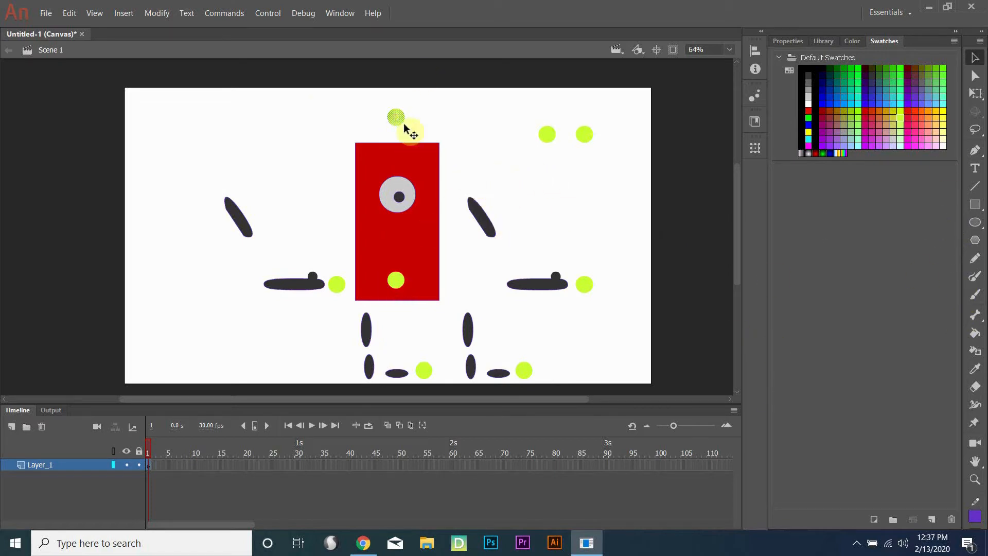
pyautogui.keyDown('shift'); pyautogui.click(395, 280); pyautogui.keyUp('shift')
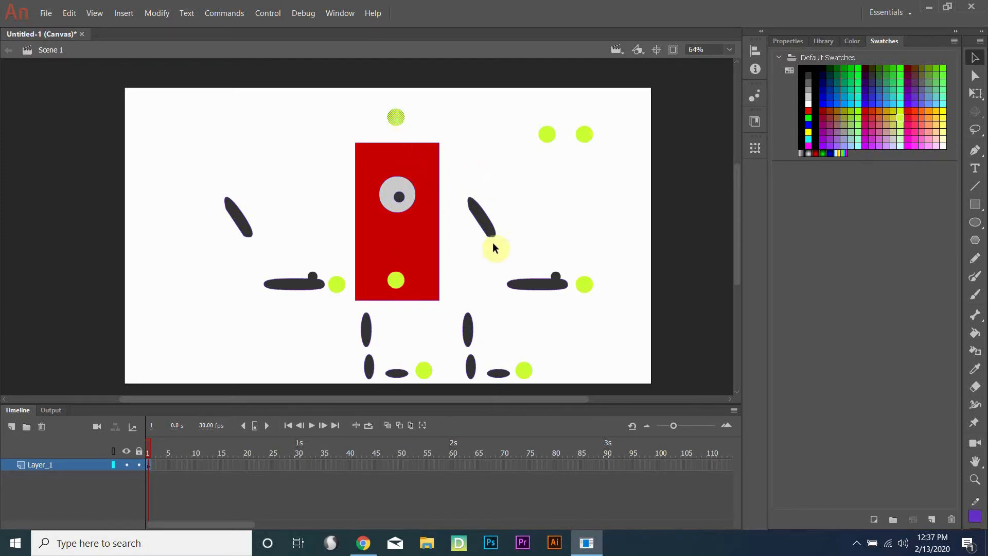
# Convert the upper arm and forearm right of the body into graphic symbols named "L up arm" and "l low arm".
pyautogui.click(487, 225)
pyautogui.rightClick(487, 225)
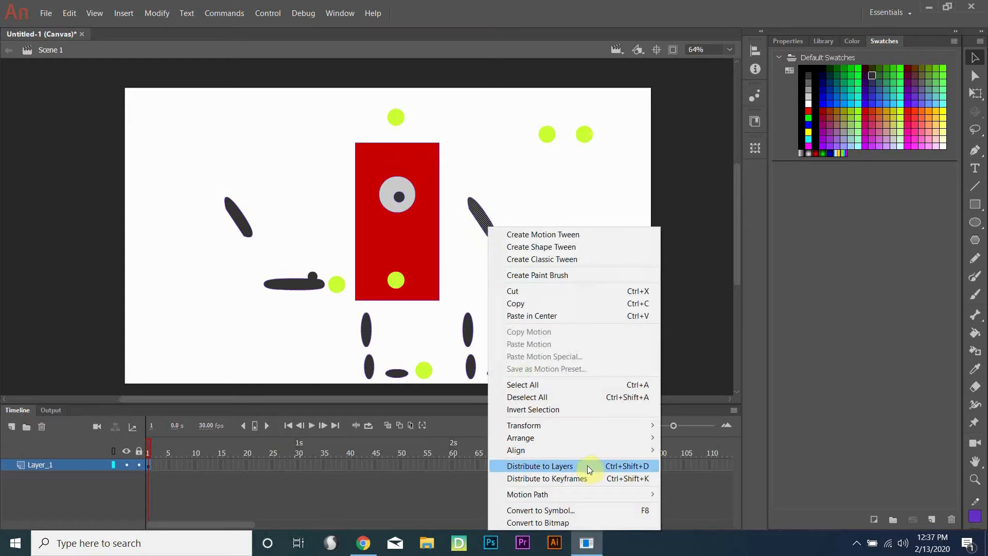
pyautogui.click(582, 510)
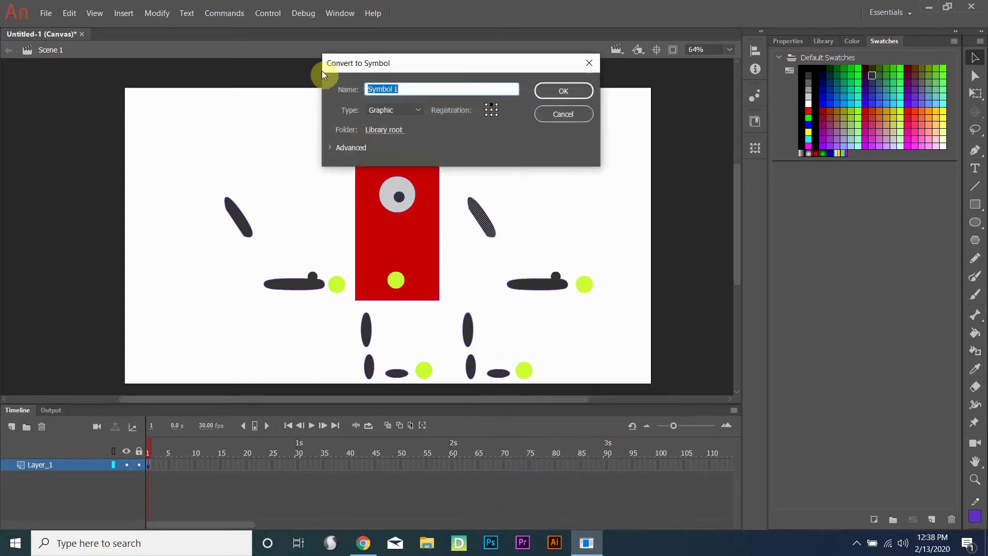
pyautogui.write('L up arm')
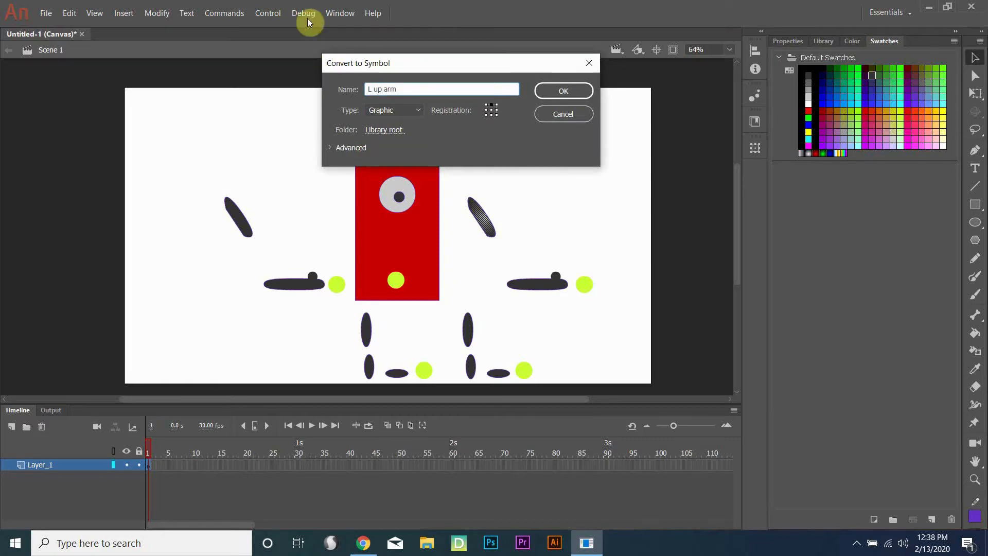
pyautogui.click(560, 90)
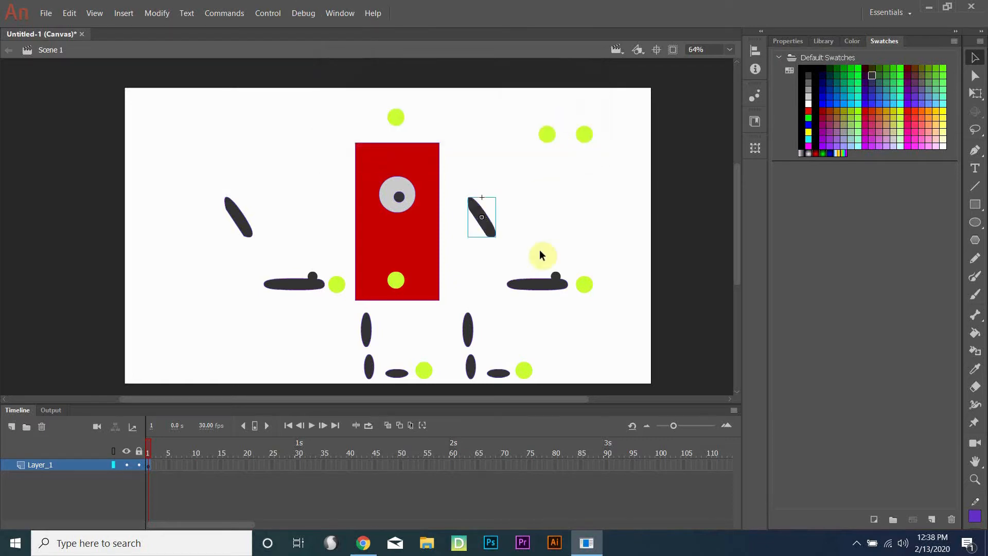
pyautogui.rightClick(543, 286)
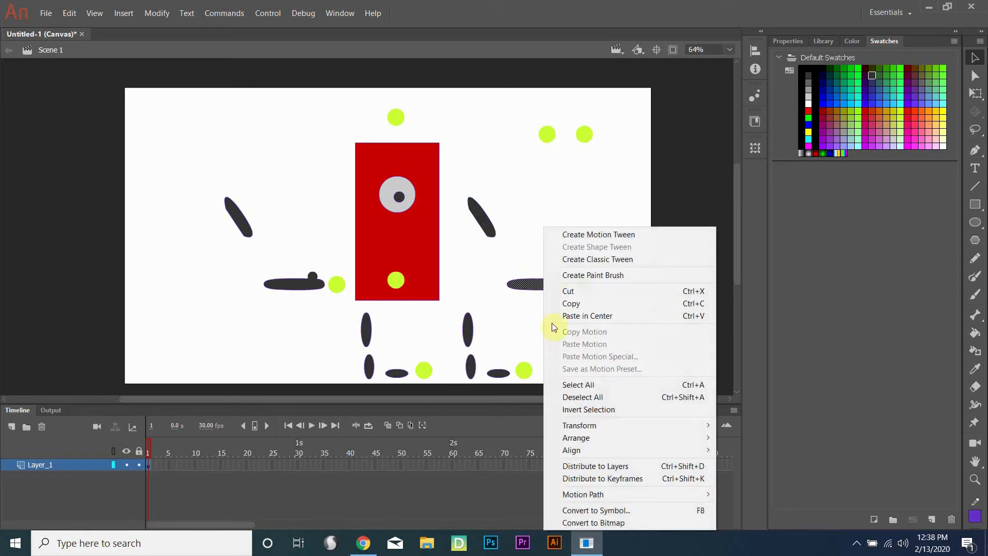
pyautogui.click(597, 510)
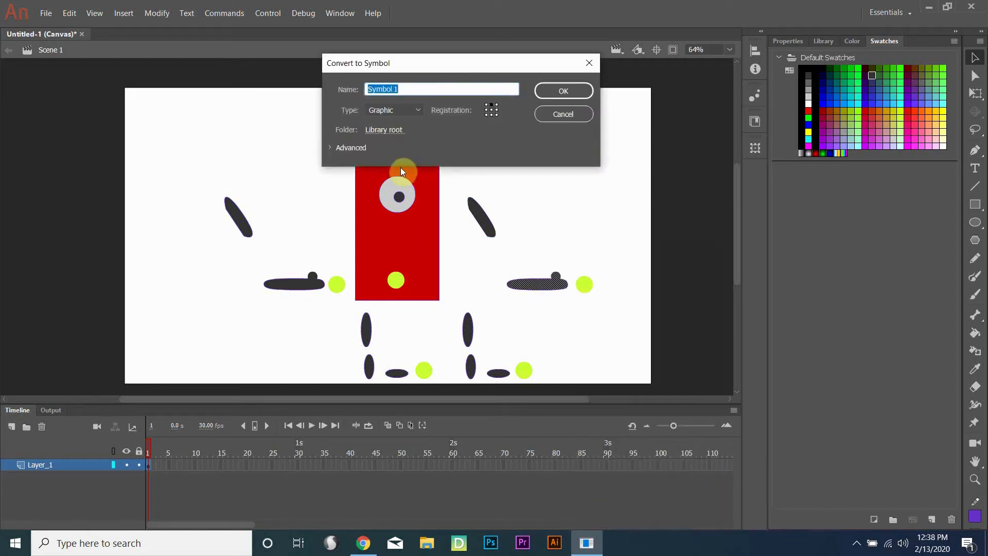
pyautogui.write('l low arm')
pyautogui.click(560, 85)
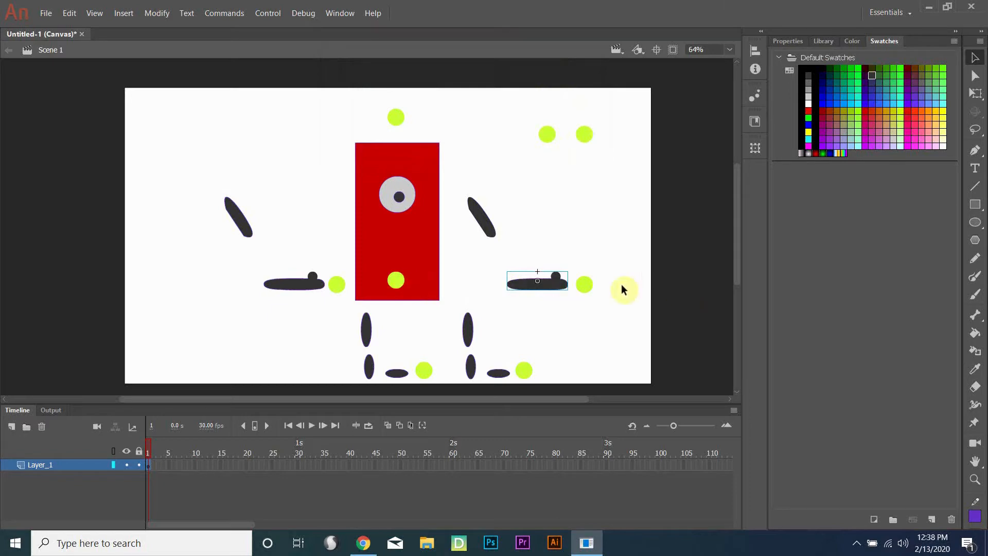
# Convert the circle beside the right forearm into a graphic symbol named "dot".
pyautogui.rightClick(585, 283)
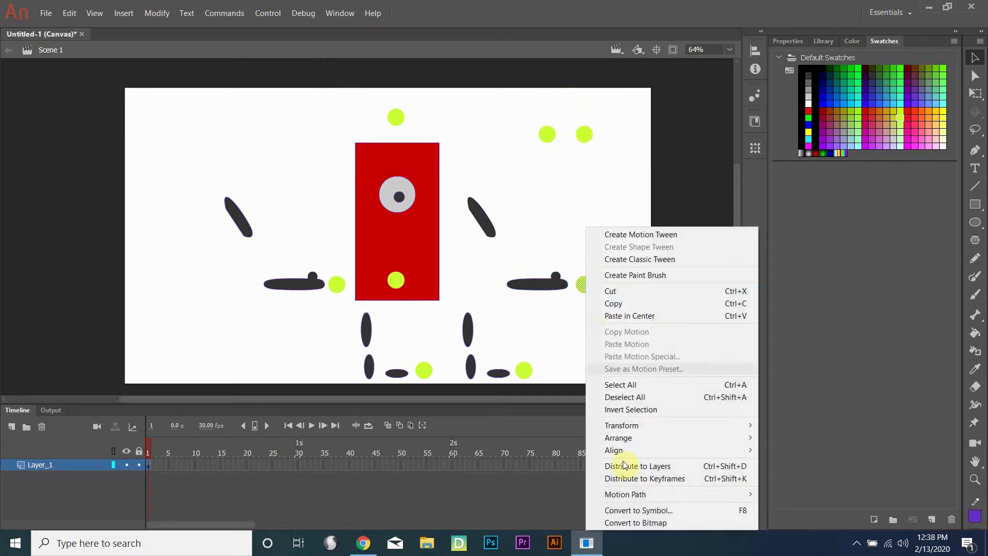
pyautogui.click(641, 513)
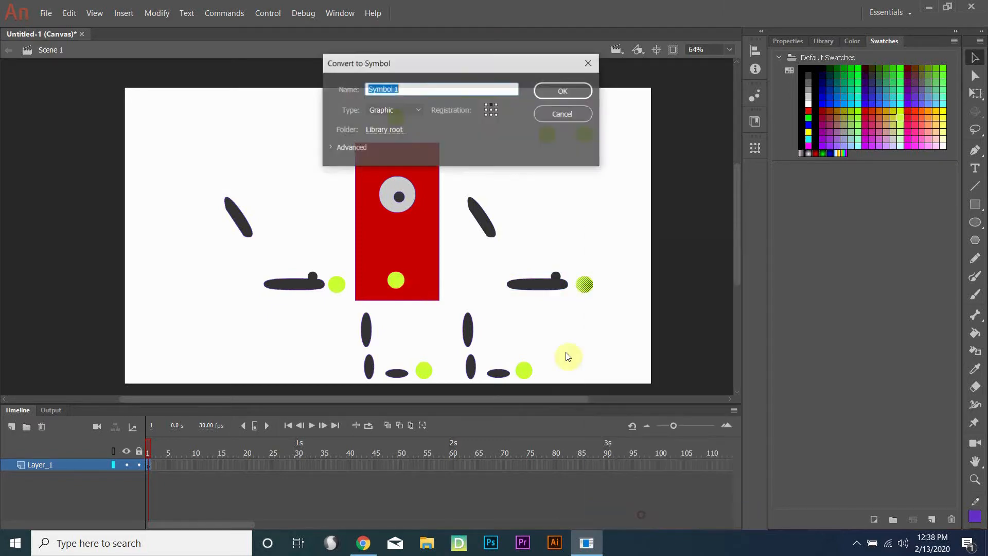
pyautogui.write('dot')
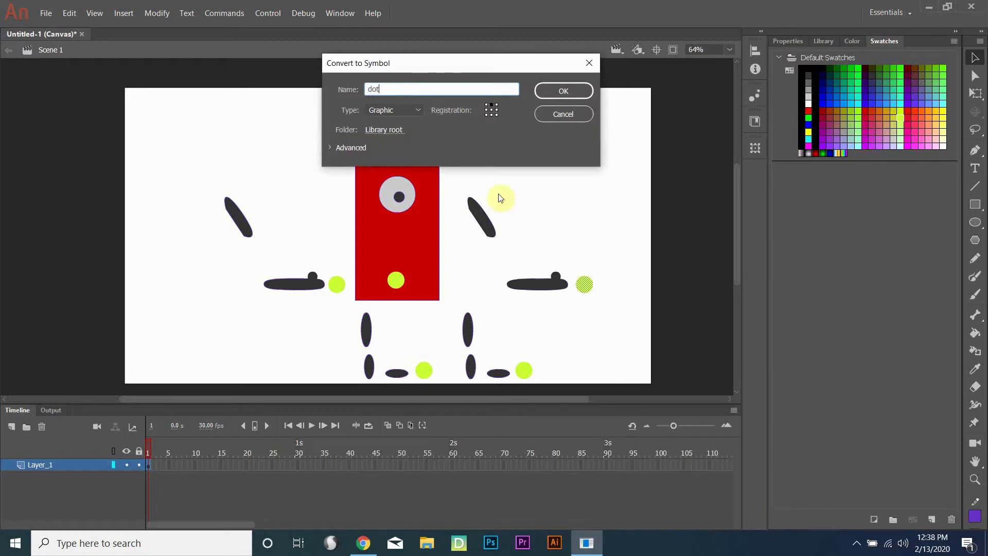
pyautogui.click(567, 90)
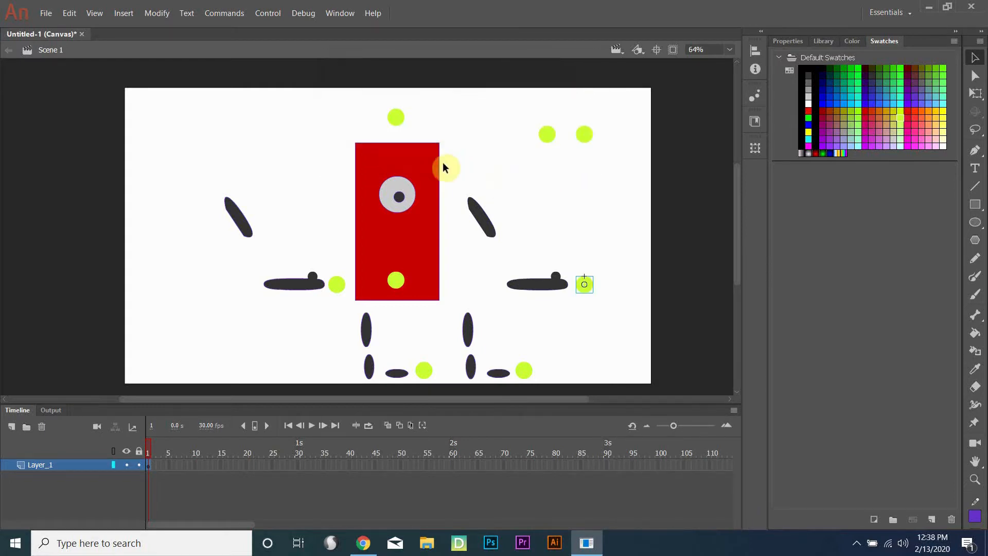
# Convert the circle on the lower body and the one above the body into graphic symbols named "dot 2" and "dot 3".
pyautogui.rightClick(400, 280)
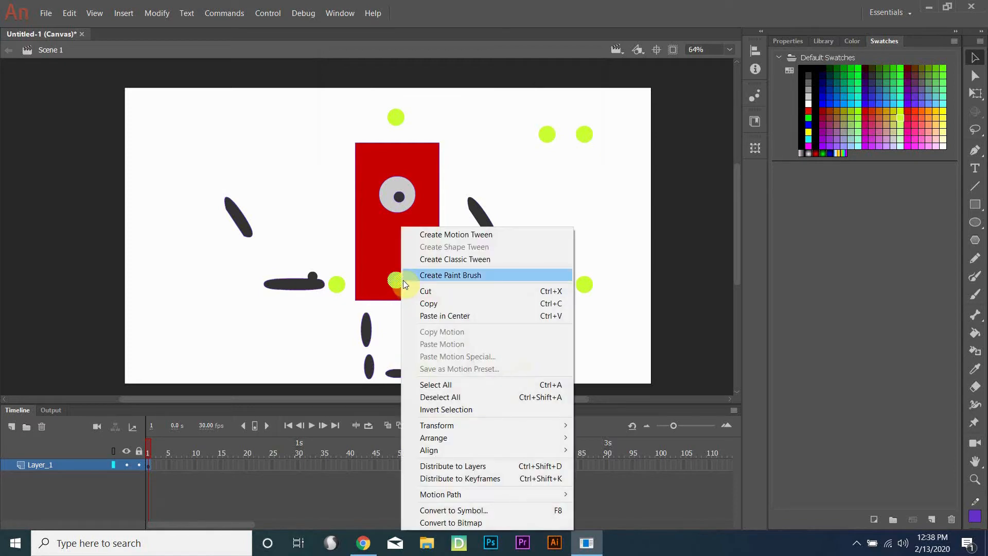
pyautogui.click(459, 510)
pyautogui.write('dot 1')
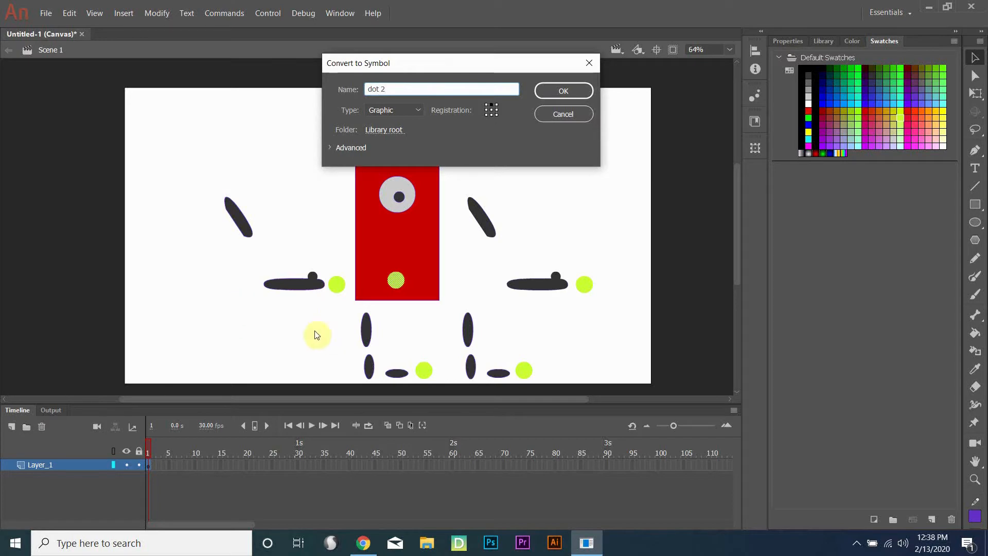
pyautogui.press('Return')
pyautogui.click(396, 122)
pyautogui.press('F8')
pyautogui.write('dot 3')
pyautogui.press('Return')
# Convert the forearm and upper arm left of the body into graphic symbols named "lt hand" and "lt up arm".
pyautogui.rightClick(304, 284)
pyautogui.click(350, 510)
pyautogui.write('lt hand')
pyautogui.click(561, 91)
pyautogui.rightClick(235, 218)
pyautogui.click(288, 511)
pyautogui.write('lt up arm')
pyautogui.press('Return')
# Convert the left leg's thigh and shin into graphic symbols named "R up leg" and "R low leg".
pyautogui.rightClick(368, 331)
pyautogui.click(462, 313)
pyautogui.write('R up leg')
pyautogui.press('Return')
pyautogui.rightClick(369, 366)
pyautogui.click(411, 346)
pyautogui.write('R low leg')
pyautogui.click(553, 90)
# Convert the left leg's foot into a symbol named "R foot" and the circle beside it into a symbol with the default name.
pyautogui.rightClick(402, 374)
pyautogui.click(458, 355)
pyautogui.write('R foot')
pyautogui.click(553, 91)
pyautogui.rightClick(429, 375)
pyautogui.click(464, 356)
pyautogui.press('Return')
# Convert the right leg's thigh into a graphic symbol named "L up leg".
pyautogui.rightClick(466, 332)
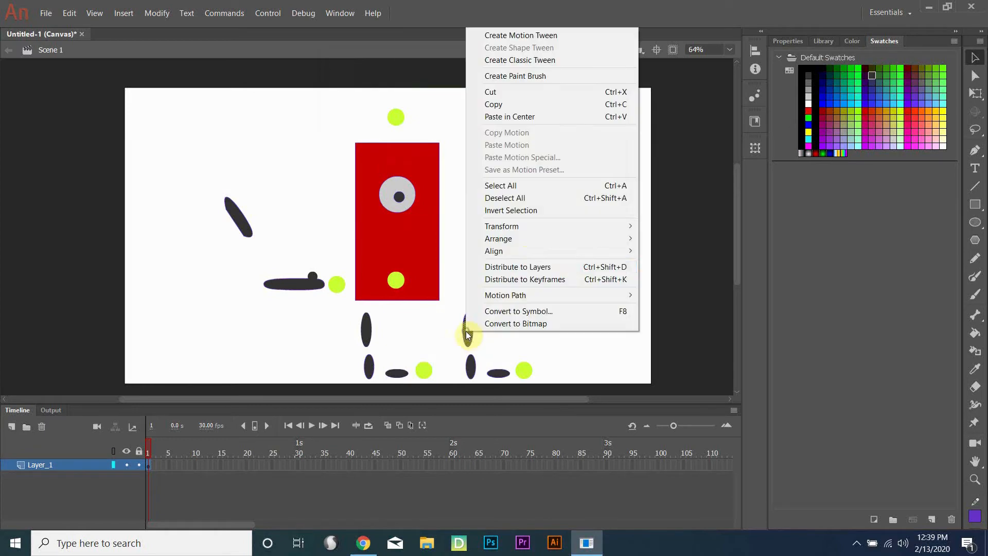
pyautogui.click(562, 310)
pyautogui.write('R up leg')
pyautogui.click(562, 91)
pyautogui.click(561, 136)
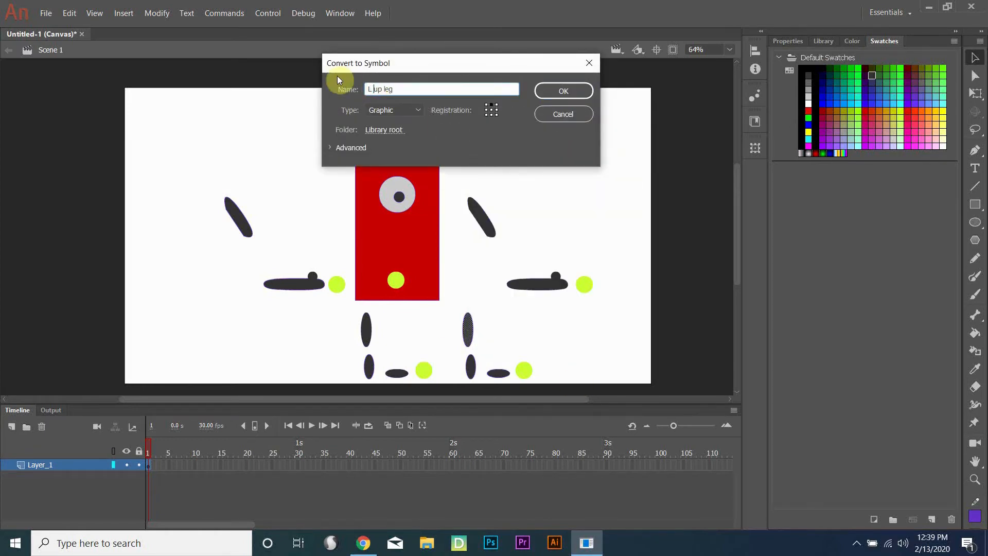
pyautogui.press('Escape')
# Select the whole red body together with its eye and convert it into a graphic symbol named "Body".
pyautogui.moveTo(326, 134)
pyautogui.mouseDown()
pyautogui.moveTo(407, 217)
pyautogui.moveTo(446, 240)
pyautogui.mouseUp()
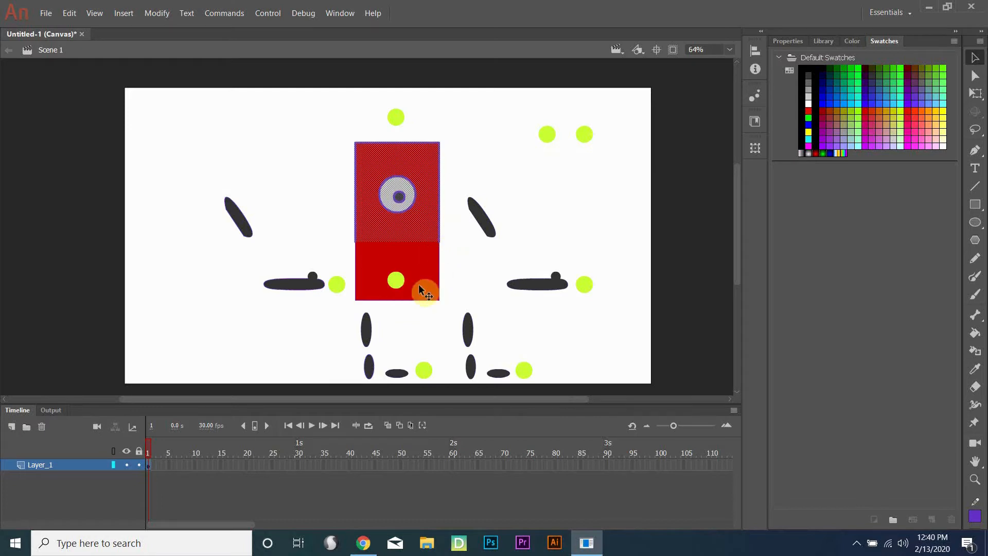
pyautogui.click(452, 304)
pyautogui.doubleClick(427, 276)
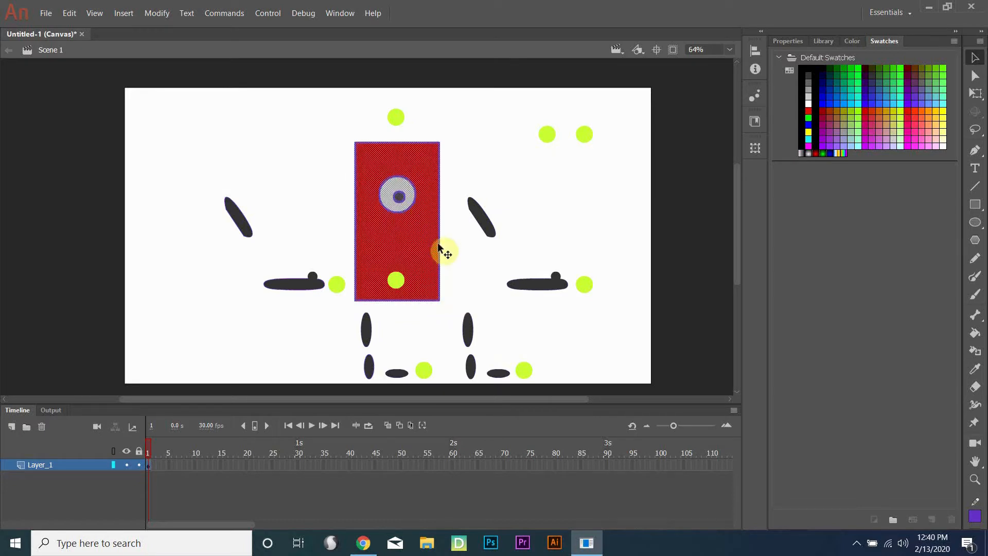
pyautogui.rightClick(419, 245)
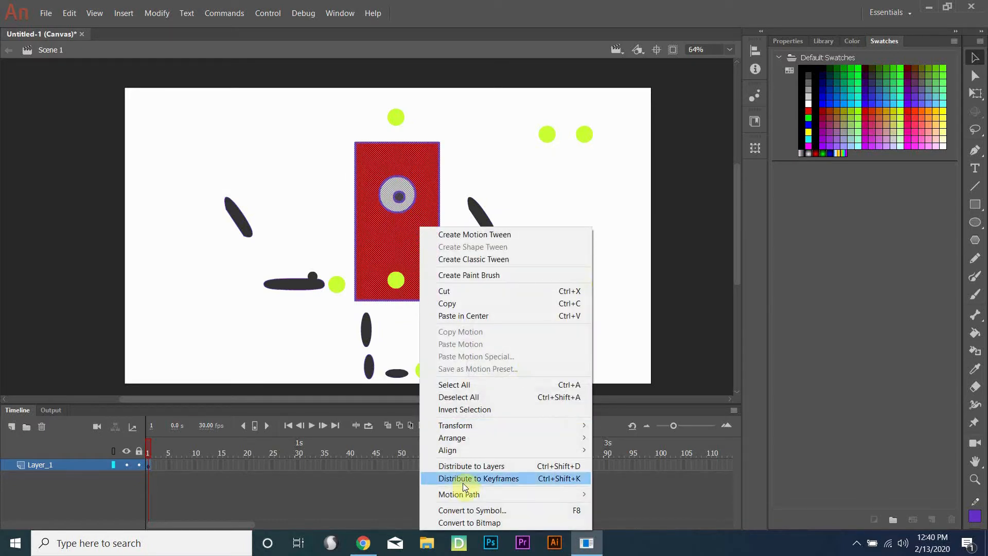
pyautogui.click(480, 509)
pyautogui.write('Bo')
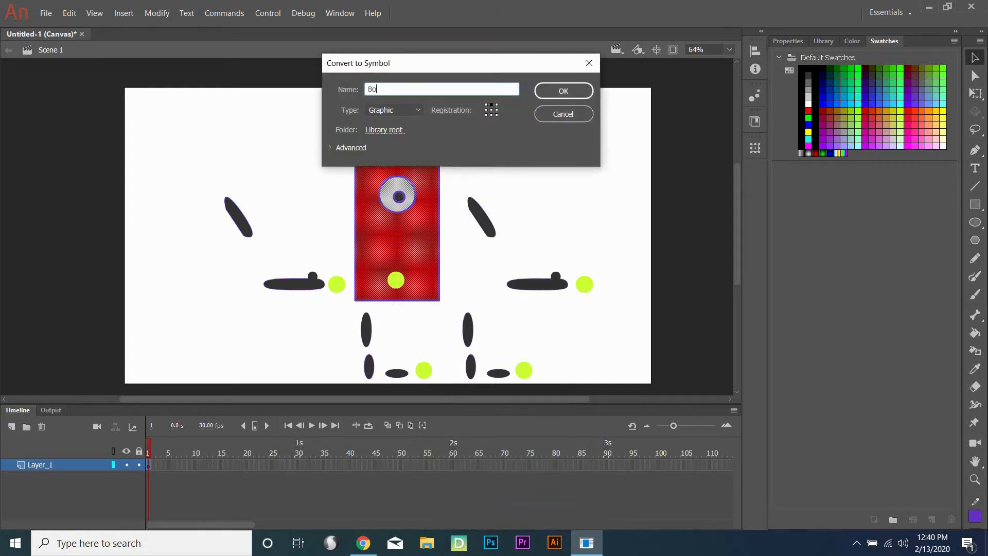
pyautogui.write('dy')
pyautogui.press('Return')
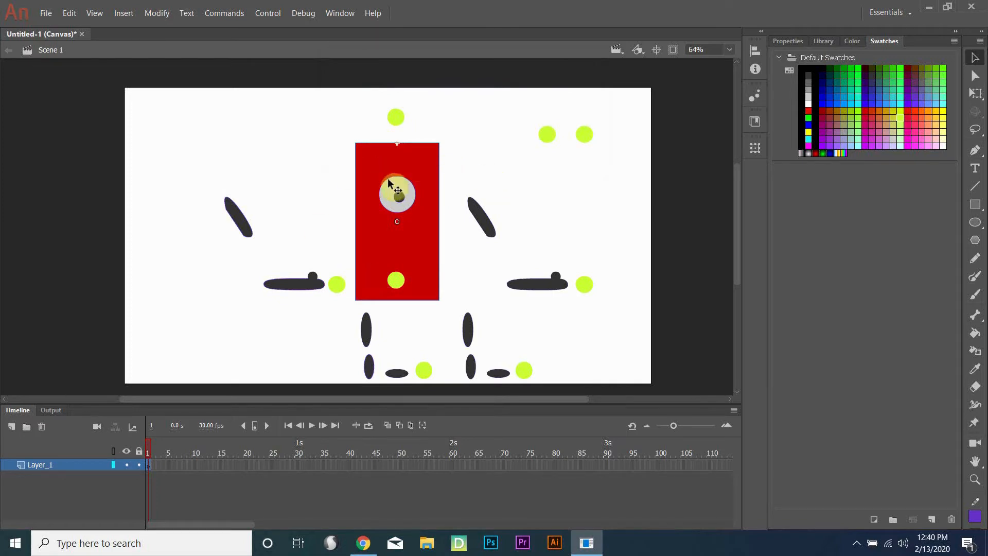
# Start an armature with the Bone tool, running from the circle above the head through the body to the lower body circle.
pyautogui.click(704, 197)
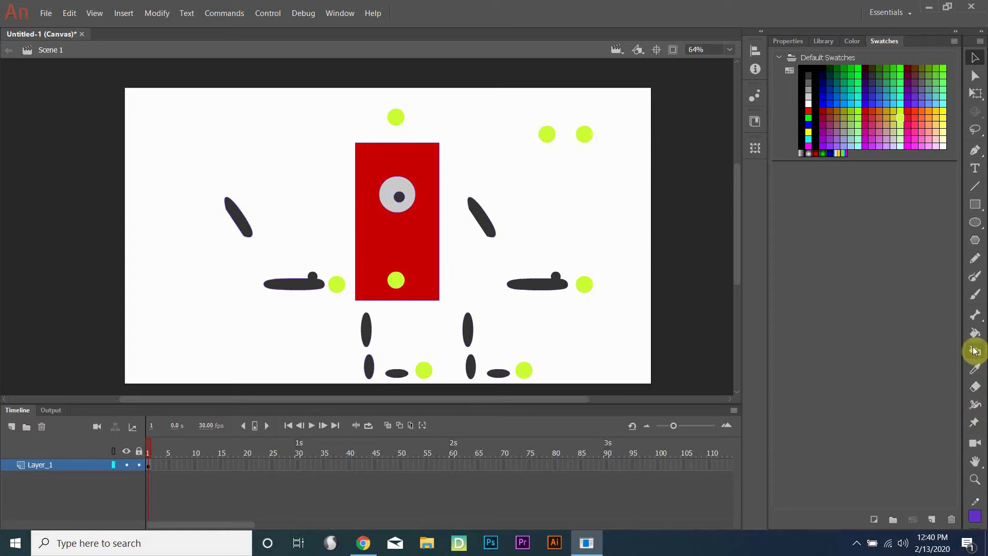
pyautogui.click(980, 321)
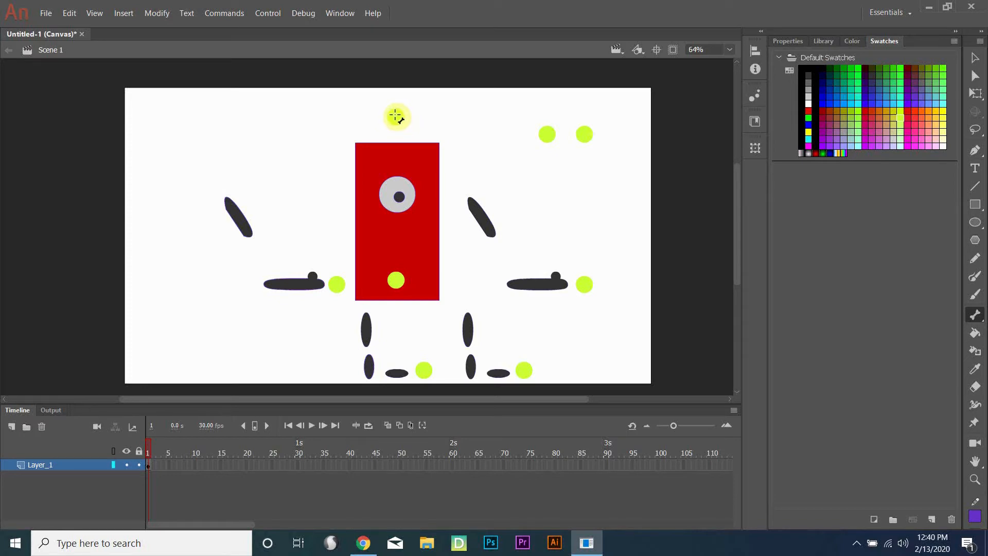
pyautogui.moveTo(397, 116); pyautogui.dragTo(398, 280)
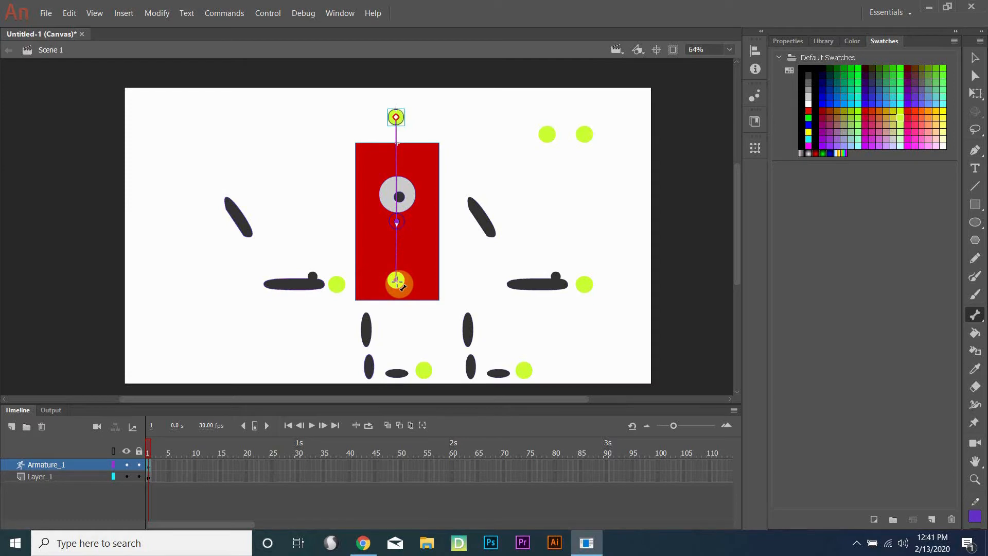
# Branch bones from the lower body circle through the thigh, shin and foot of each leg to the circle beside its foot.
pyautogui.moveTo(397, 281)
pyautogui.mouseDown()
pyautogui.moveTo(470, 319)
pyautogui.moveTo(469, 364)
pyautogui.moveTo(485, 378)
pyautogui.moveTo(524, 370)
pyautogui.mouseUp()
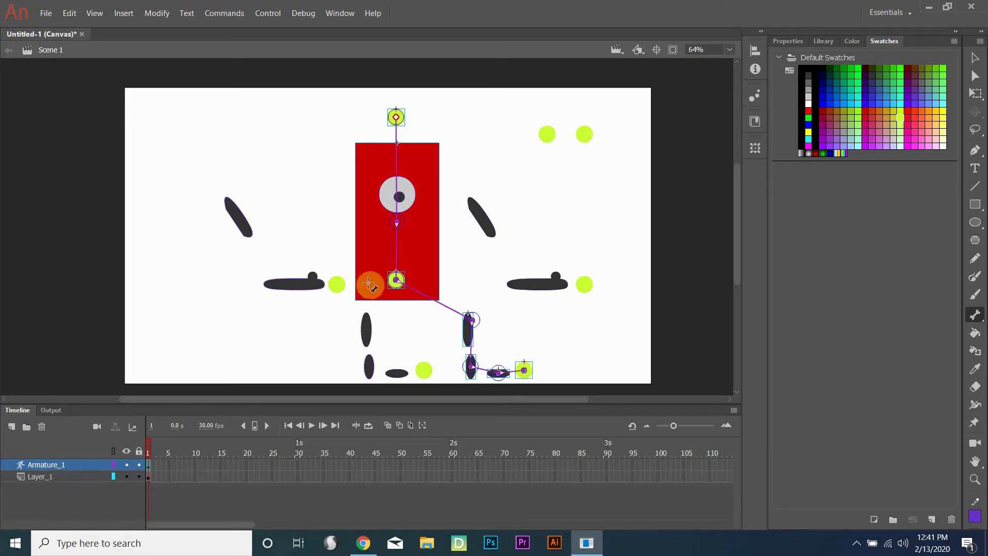
pyautogui.moveTo(397, 280); pyautogui.dragTo(372, 368)
pyautogui.moveTo(362, 320); pyautogui.dragTo(396, 372)
pyautogui.moveTo(397, 372); pyautogui.dragTo(423, 370)
# Branch bones from the body's centre joint through the upper arm and forearm on each side to the circle beside each hand.
pyautogui.moveTo(397, 220); pyautogui.dragTo(468, 208)
pyautogui.moveTo(469, 209); pyautogui.dragTo(524, 289)
pyautogui.moveTo(524, 289); pyautogui.dragTo(584, 284)
pyautogui.moveTo(397, 221); pyautogui.dragTo(231, 200)
pyautogui.moveTo(231, 199)
pyautogui.mouseDown()
pyautogui.moveTo(287, 287)
pyautogui.moveTo(339, 285)
pyautogui.mouseUp()
pyautogui.press('Return')
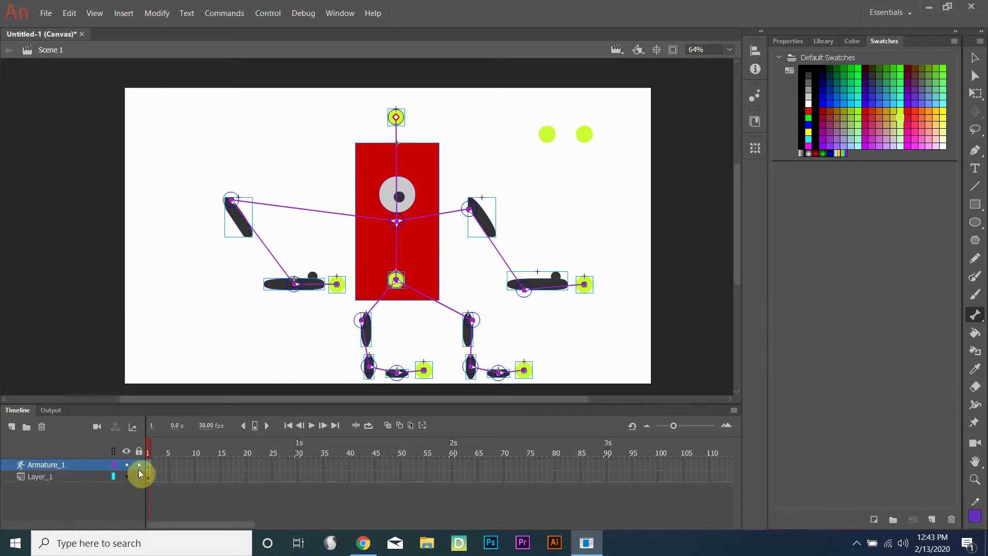
# Toggle the visibility of Layer_1 and leave the layer hidden.
pyautogui.click(125, 477)
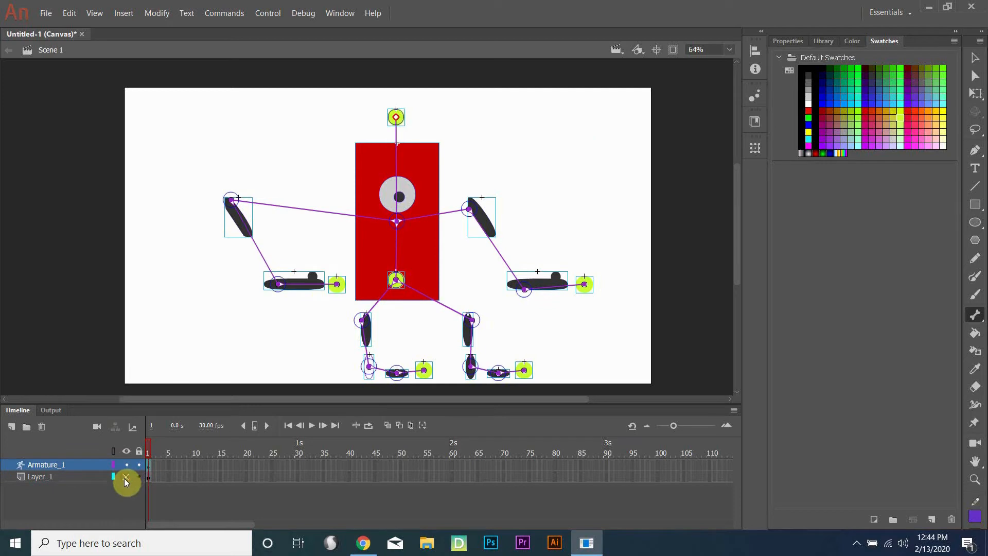
pyautogui.click(125, 477)
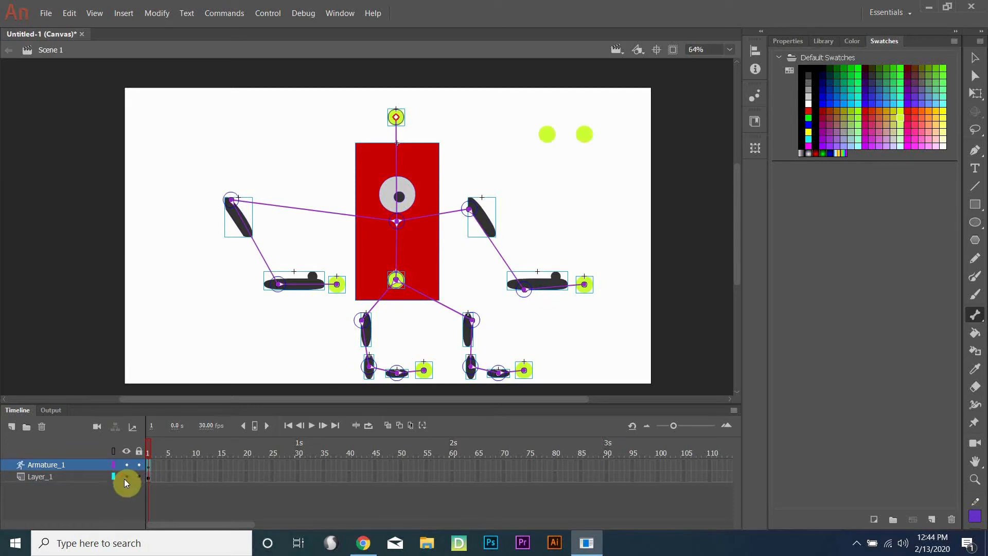
pyautogui.click(125, 477)
pyautogui.click(125, 477)
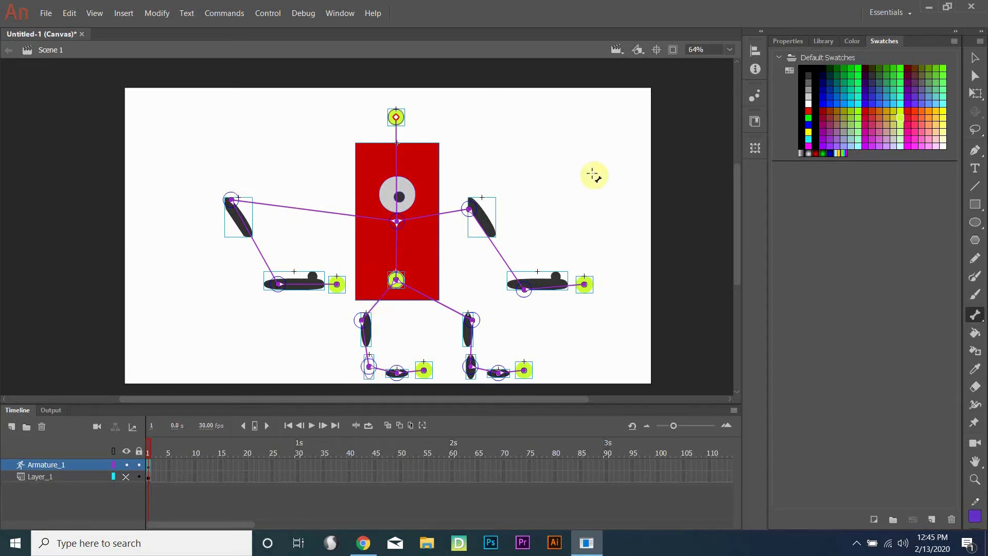
# Test the rig by swinging the R upp arm outward from the body and adjusting its pose slightly.
pyautogui.click(975, 57)
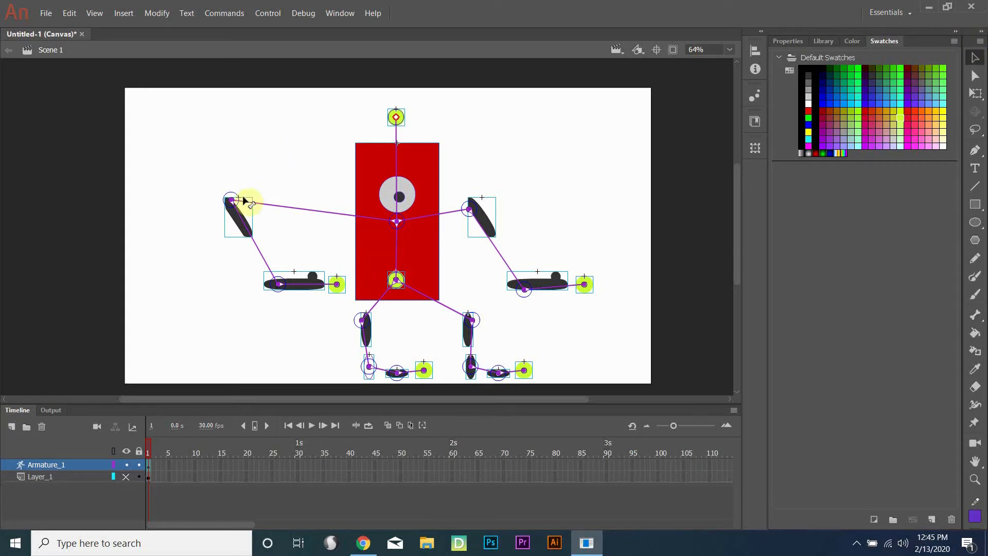
pyautogui.moveTo(235, 212); pyautogui.dragTo(212, 228)
pyautogui.click(975, 75)
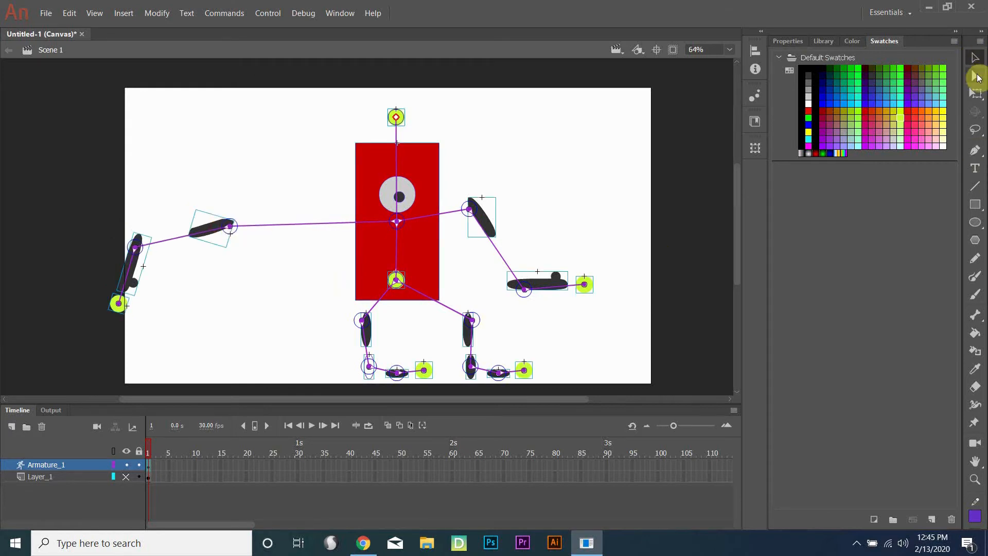
pyautogui.moveTo(216, 231)
pyautogui.mouseDown()
pyautogui.moveTo(214, 218)
pyautogui.moveTo(203, 218)
pyautogui.moveTo(206, 229)
pyautogui.mouseUp()
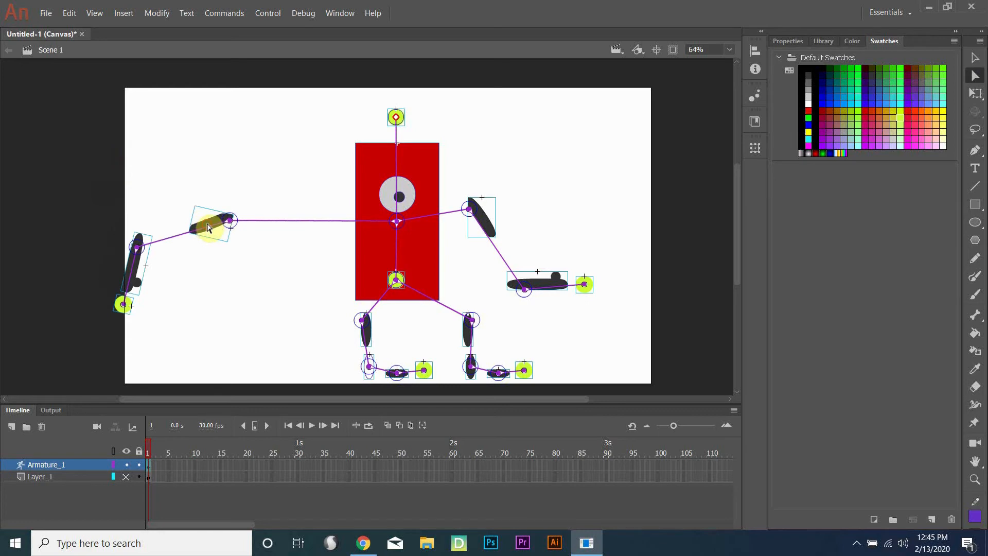
pyautogui.click(209, 228)
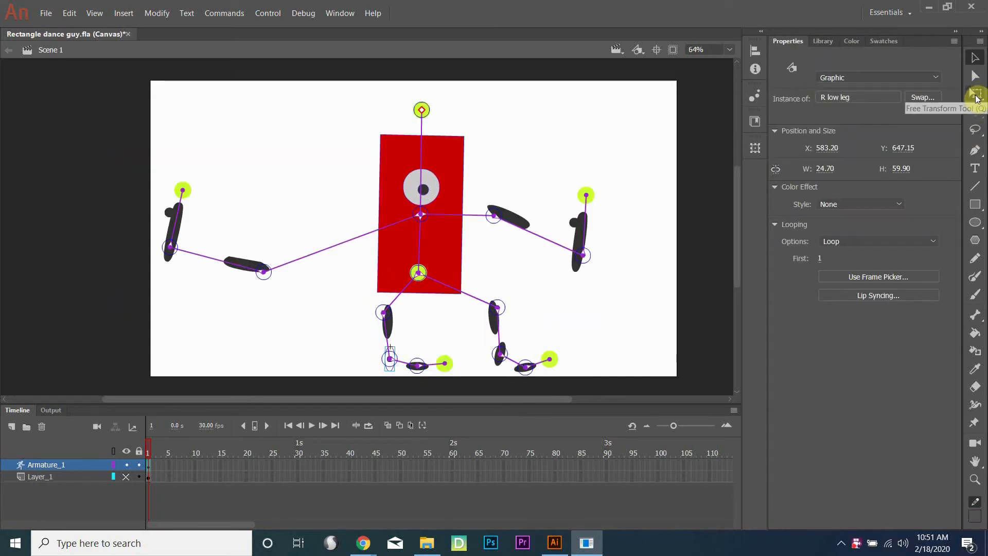
# With Free Transform, join the R upp arm to the body's side, the Rloww arm to its outer end, and place the circle above the hand.
pyautogui.click(976, 93)
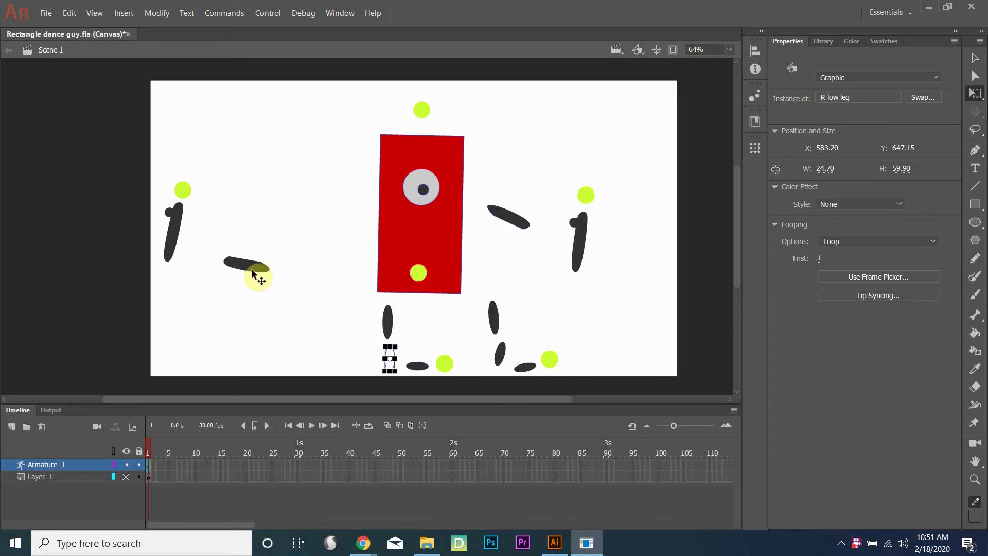
pyautogui.moveTo(254, 275); pyautogui.dragTo(366, 219)
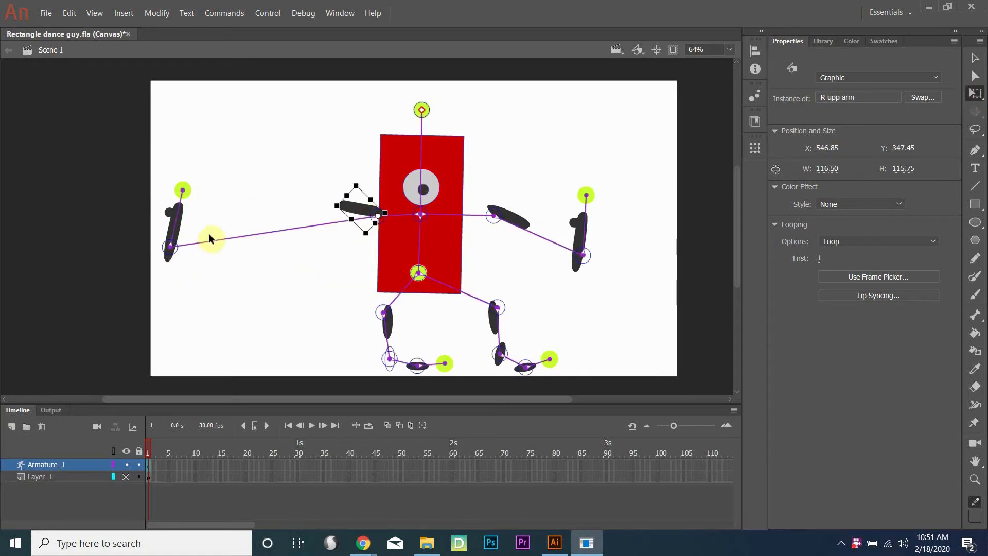
pyautogui.moveTo(379, 214); pyautogui.dragTo(378, 213)
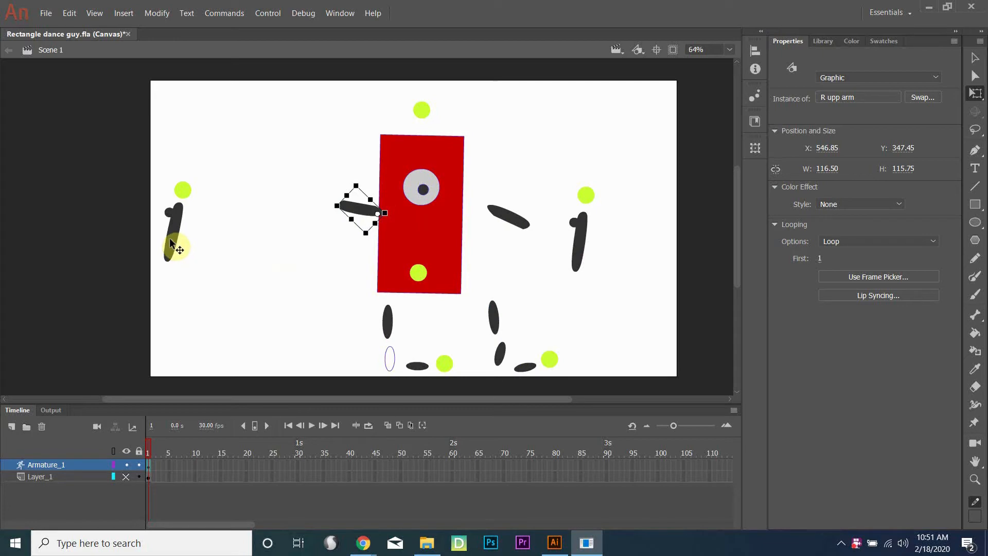
pyautogui.moveTo(176, 240); pyautogui.dragTo(343, 191)
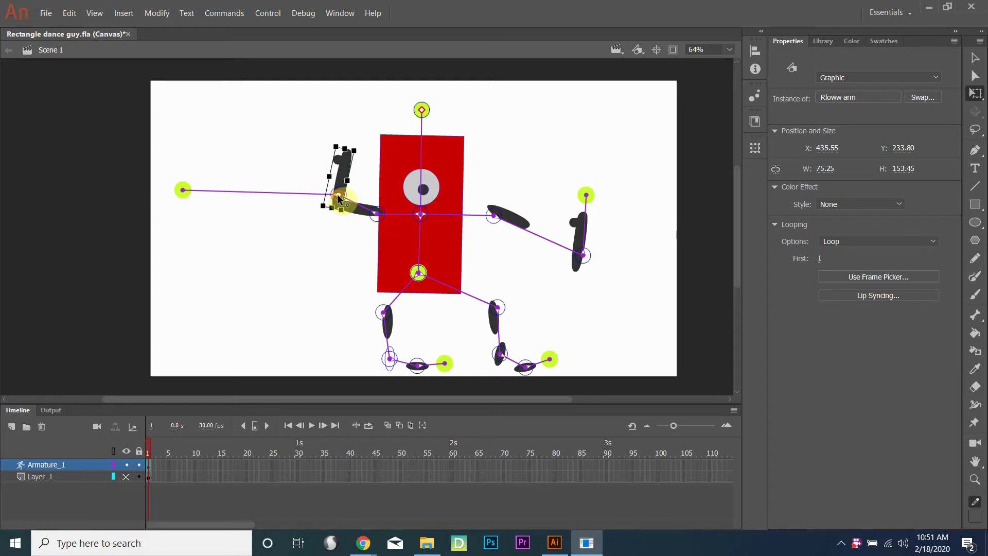
pyautogui.moveTo(338, 196); pyautogui.dragTo(339, 205)
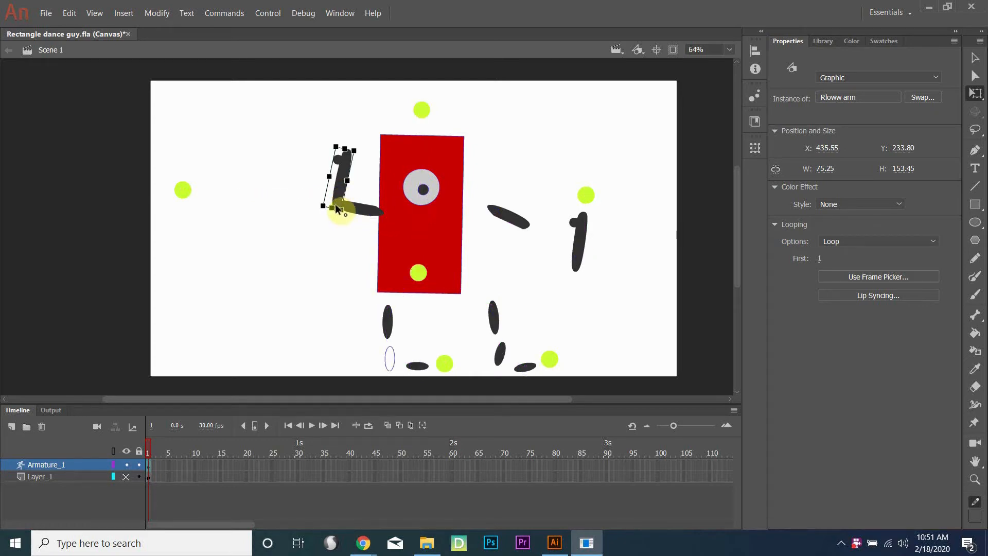
pyautogui.moveTo(186, 192); pyautogui.dragTo(355, 134)
# Join the L up arm, lower arm and hand circle to the body's other side, and move the circle above the head down behind the eye.
pyautogui.moveTo(518, 223); pyautogui.dragTo(469, 227)
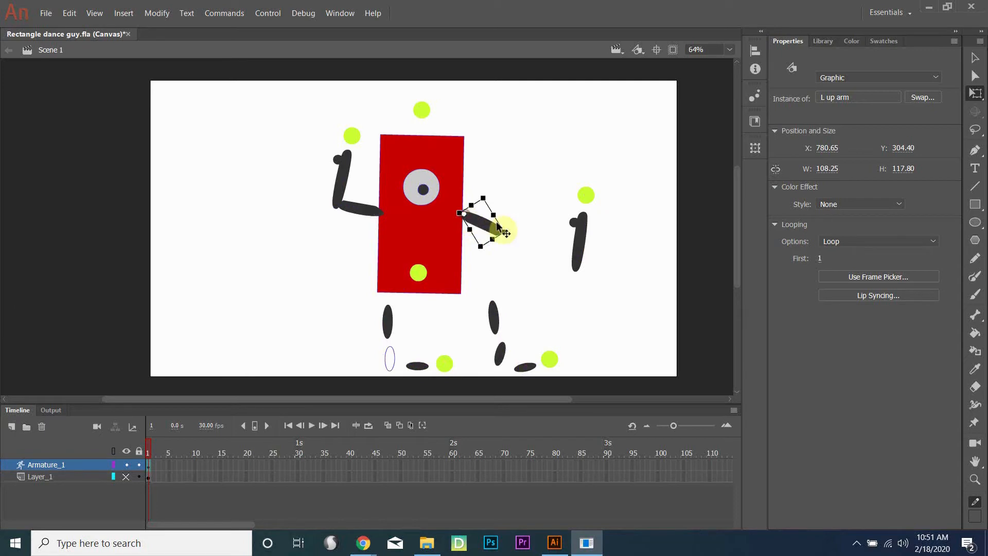
pyautogui.moveTo(582, 250); pyautogui.dragTo(508, 228)
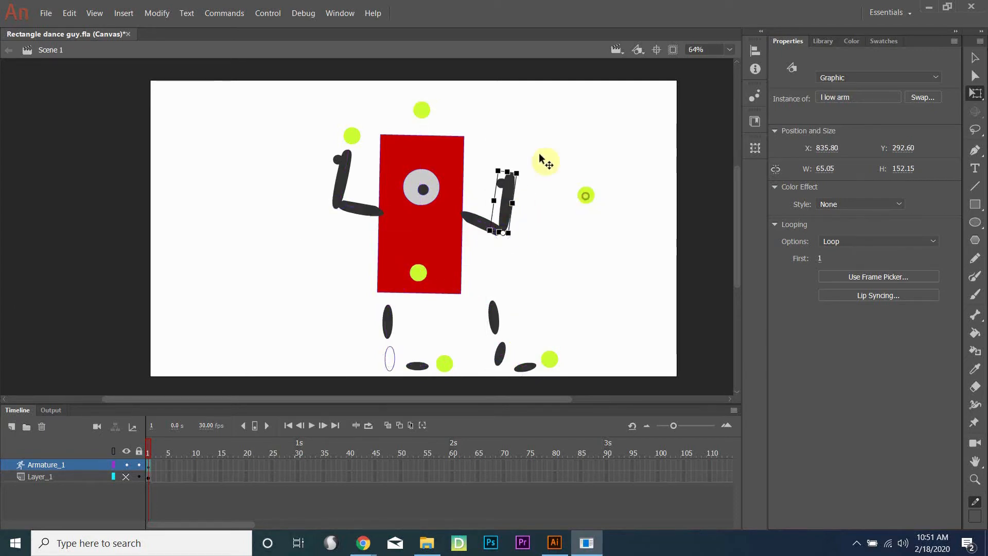
pyautogui.moveTo(585, 195); pyautogui.dragTo(514, 156)
pyautogui.moveTo(421, 111); pyautogui.dragTo(418, 175)
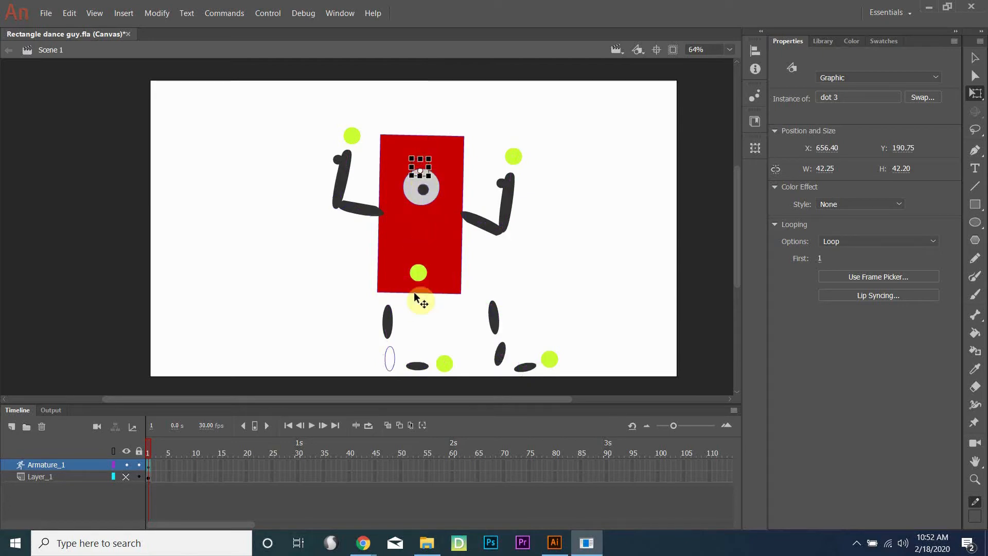
# Move the R up leg up to overlap the body's lower edge and select the hollow R low leg.
pyautogui.moveTo(391, 325); pyautogui.dragTo(388, 304)
pyautogui.click(393, 354)
pyautogui.moveTo(390, 363)
pyautogui.mouseDown()
pyautogui.moveTo(388, 337)
pyautogui.moveTo(392, 361)
pyautogui.mouseUp()
pyautogui.click(391, 365)
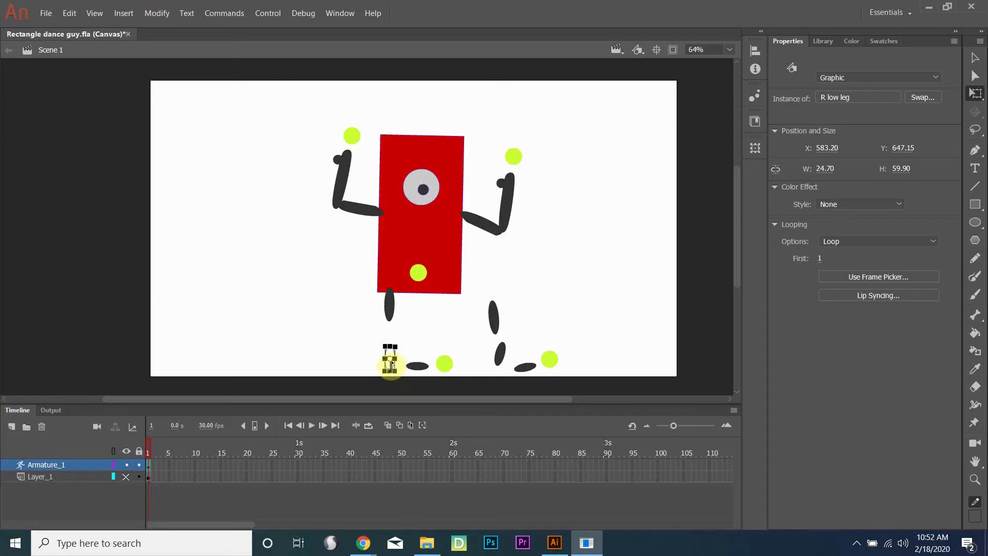
# Sample the other leg's dark grey, fill the oval inside the R low leg symbol with it, and return to Scene 1.
pyautogui.click(974, 369)
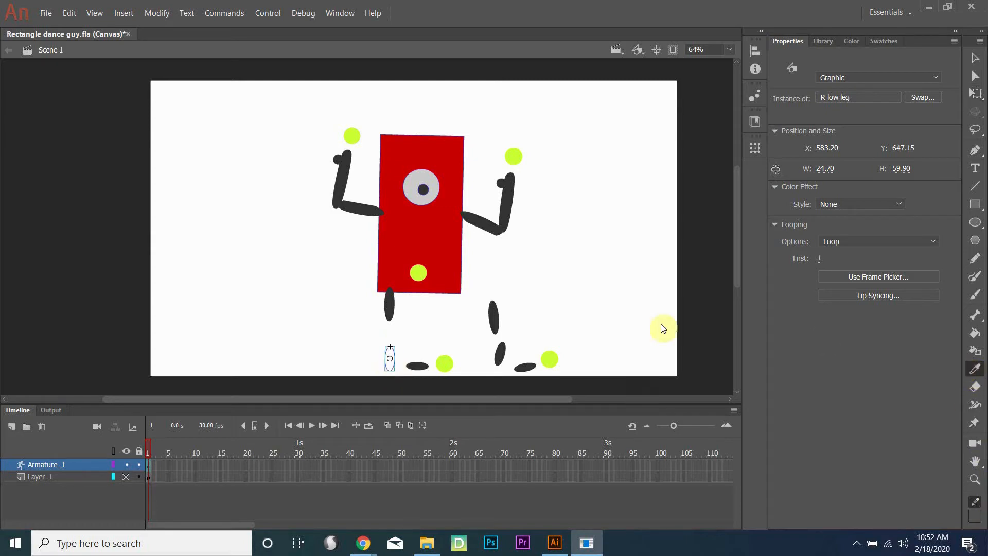
pyautogui.click(492, 316)
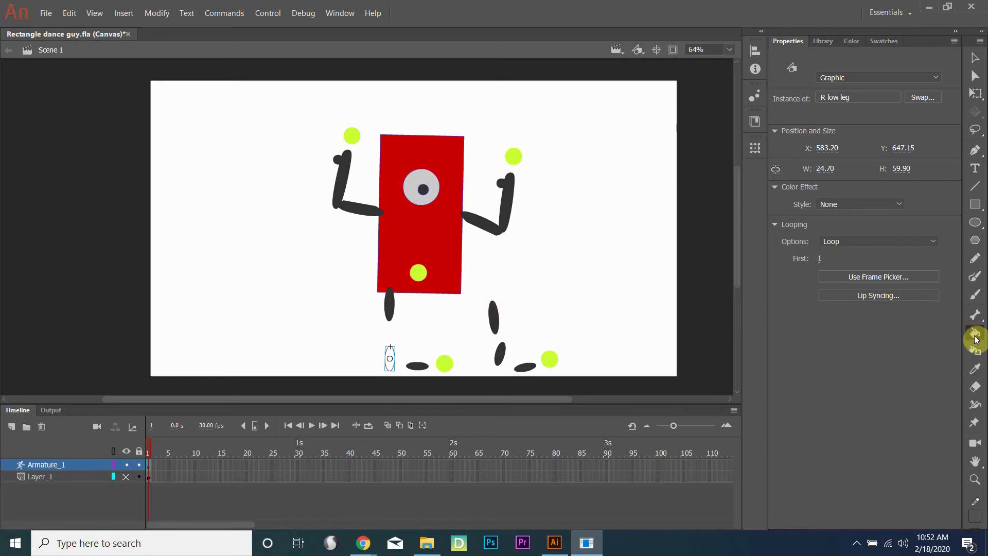
pyautogui.rightClick(390, 359)
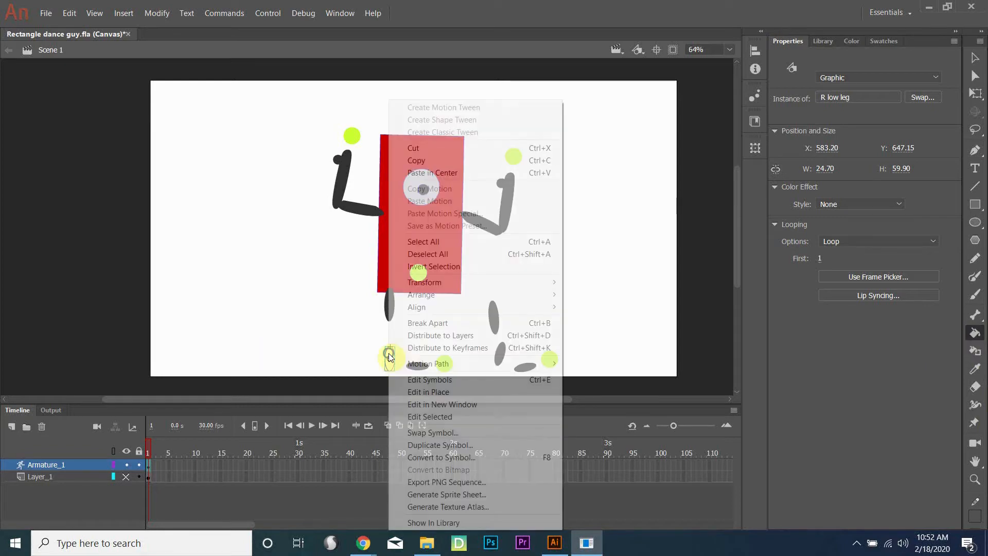
pyautogui.click(433, 416)
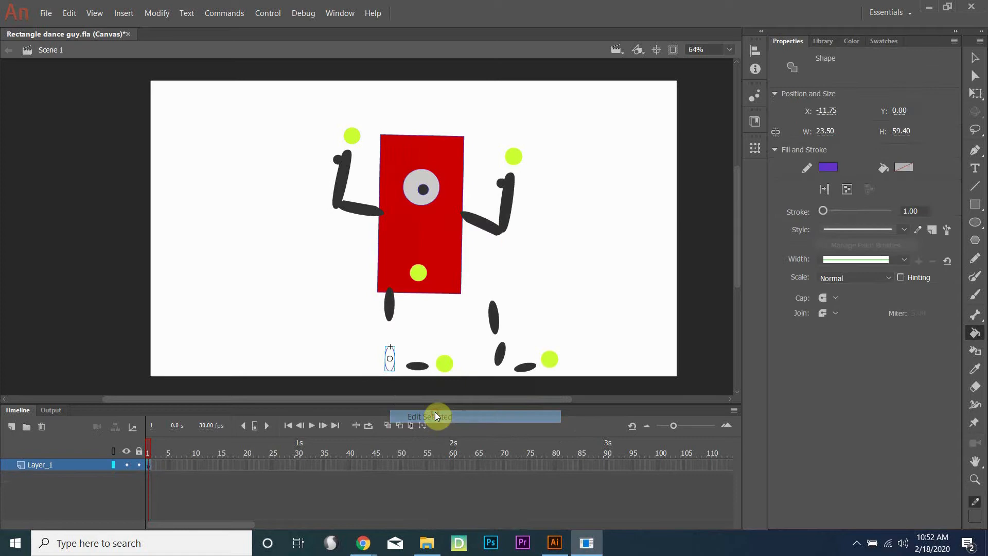
pyautogui.click(371, 229)
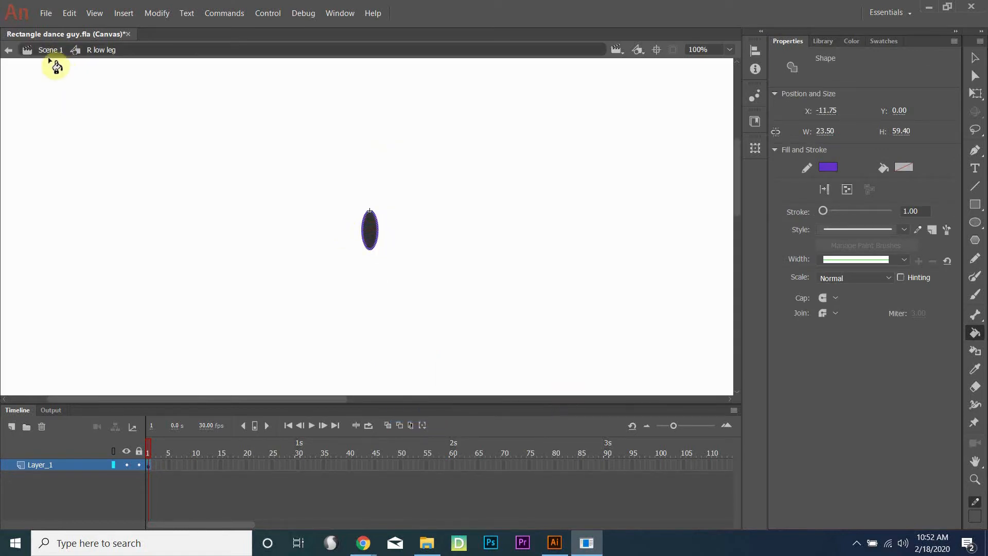
pyautogui.click(8, 52)
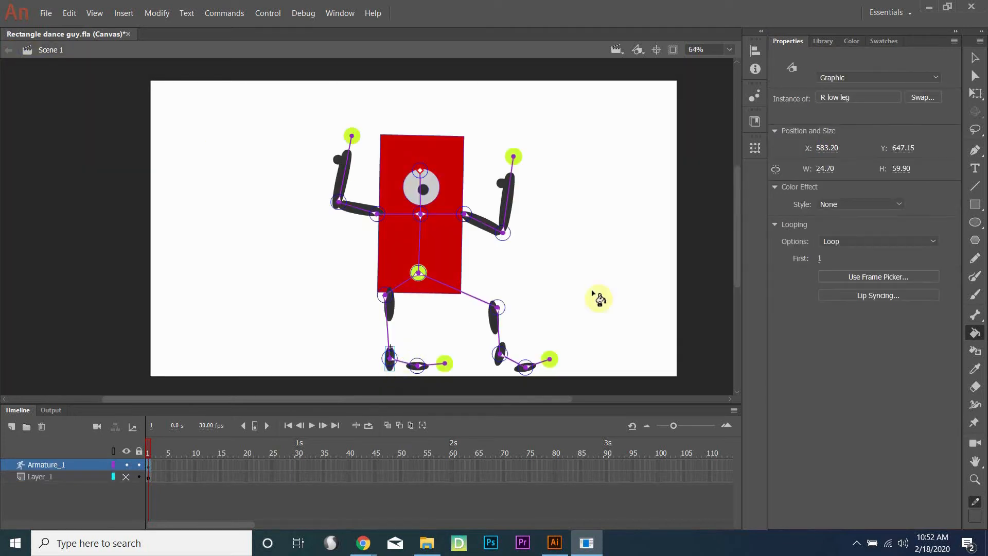
# Attach the R low leg beneath the R up leg and set the joint of each part near its upper end.
pyautogui.click(977, 94)
pyautogui.click(389, 361)
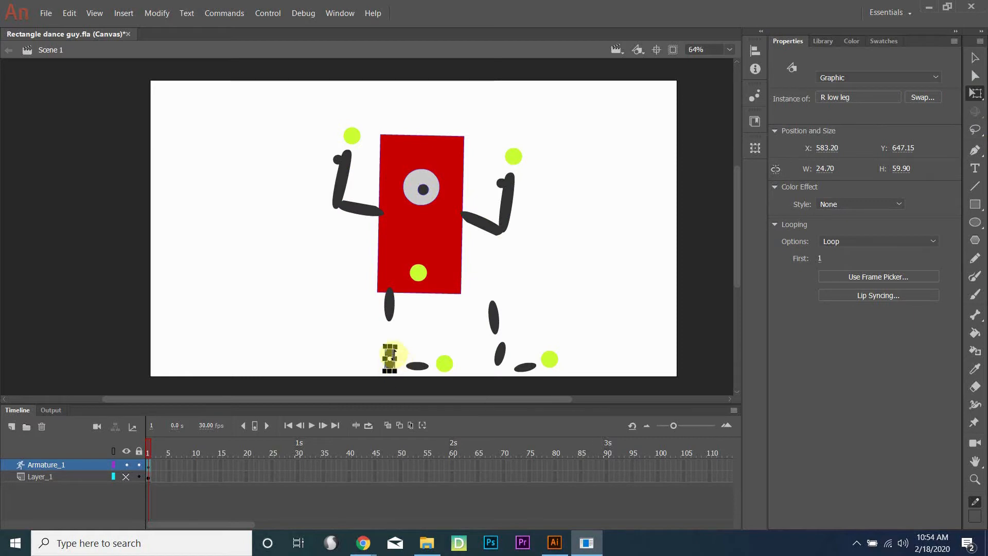
pyautogui.scroll(5, 394, 358)
pyautogui.moveTo(392, 354); pyautogui.dragTo(384, 266)
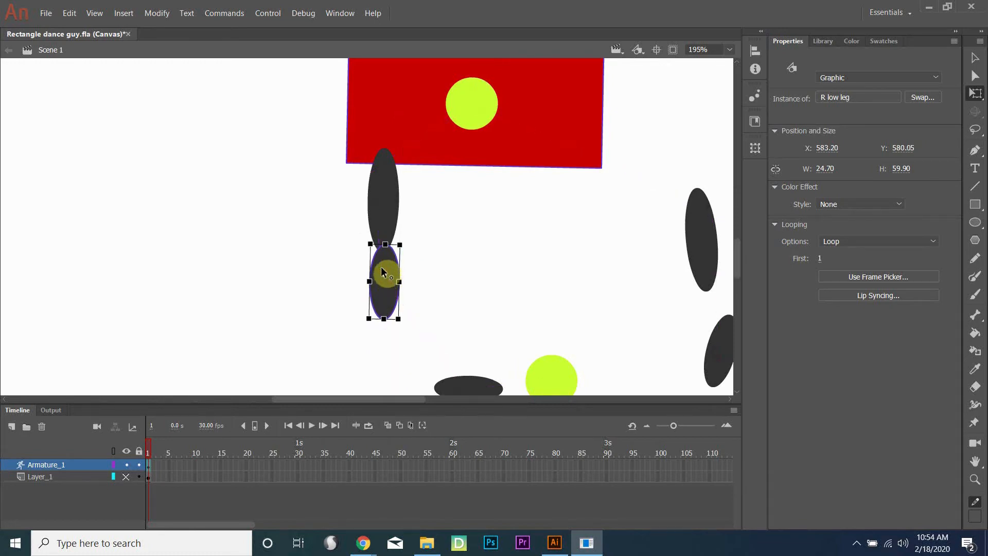
pyautogui.moveTo(383, 255)
pyautogui.mouseDown()
pyautogui.moveTo(390, 287)
pyautogui.moveTo(381, 252)
pyautogui.moveTo(368, 260)
pyautogui.moveTo(374, 254)
pyautogui.mouseUp()
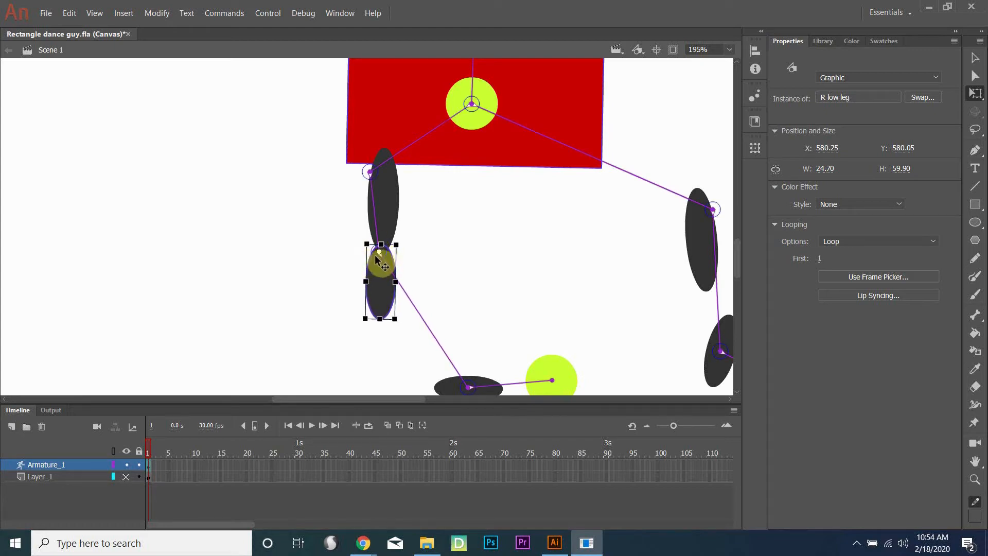
pyautogui.moveTo(371, 174); pyautogui.dragTo(383, 155)
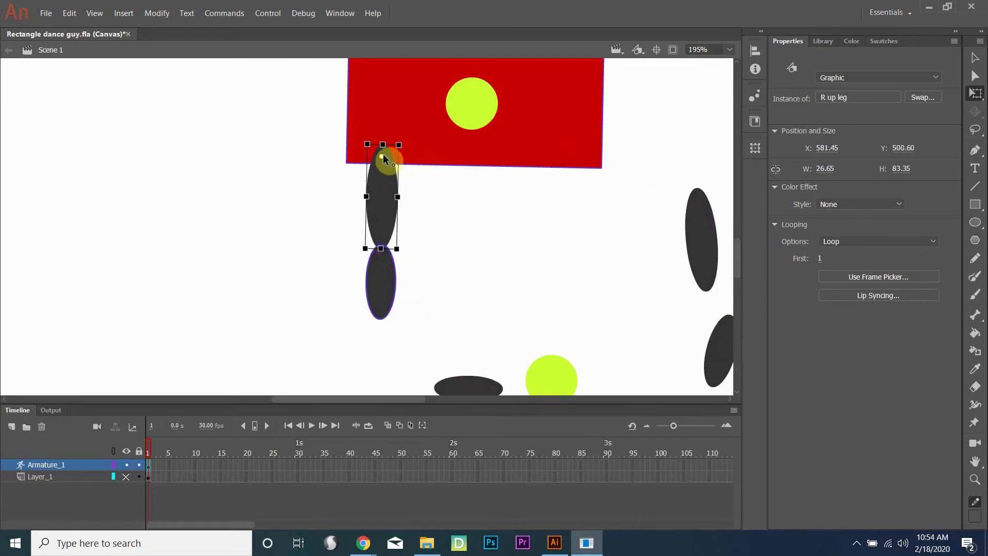
# Attach the right foot to the lower end of the R low leg, pointing outward, and place its circle beyond the toe.
pyautogui.click(383, 279)
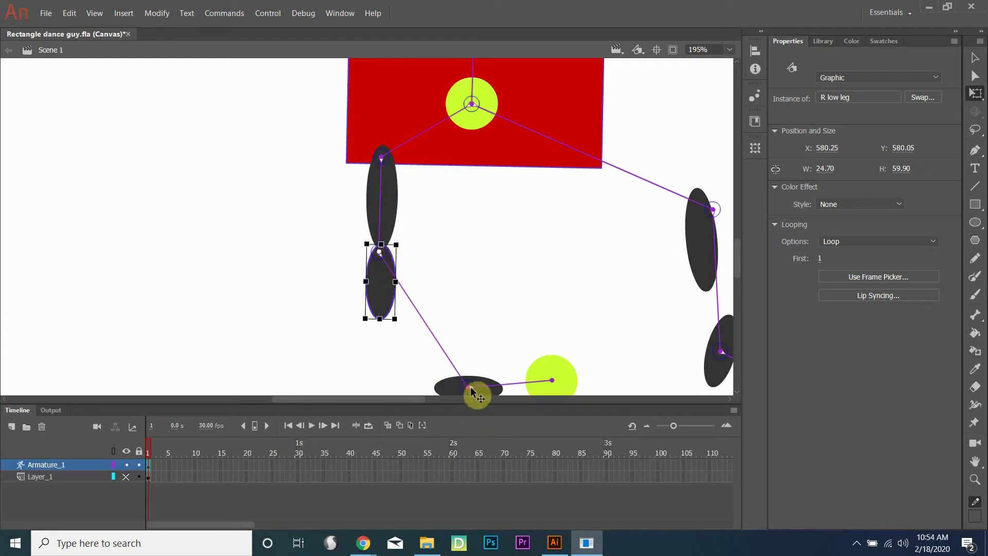
pyautogui.moveTo(471, 393); pyautogui.dragTo(376, 322)
pyautogui.moveTo(548, 376); pyautogui.dragTo(284, 320)
# Assemble the left leg under the body from the L up leg, lower leg and outward-pointing foot, with Dot 6 beyond the toe.
pyautogui.moveTo(550, 211); pyautogui.dragTo(420, 185)
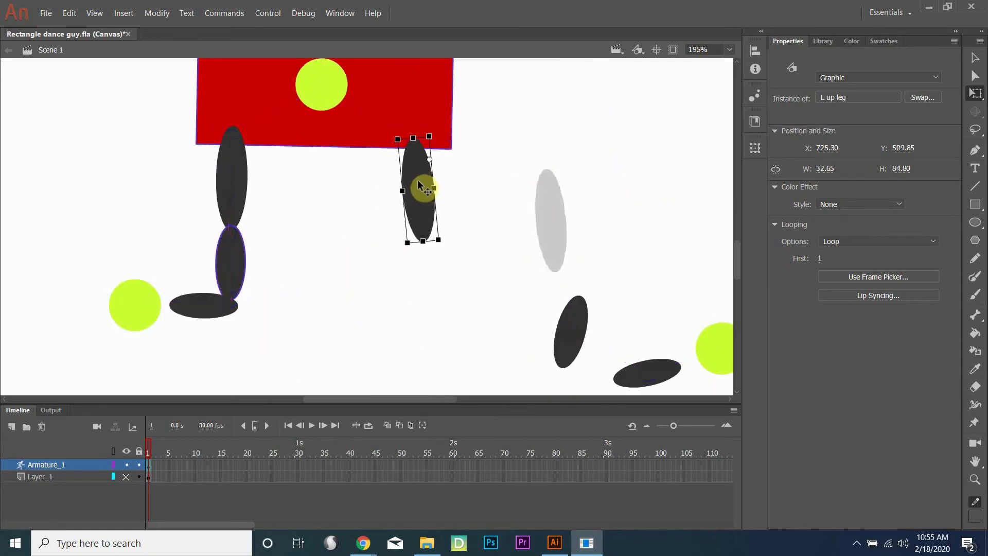
pyautogui.moveTo(569, 331); pyautogui.dragTo(412, 242)
pyautogui.moveTo(628, 375); pyautogui.dragTo(437, 303)
pyautogui.moveTo(727, 349); pyautogui.dragTo(526, 303)
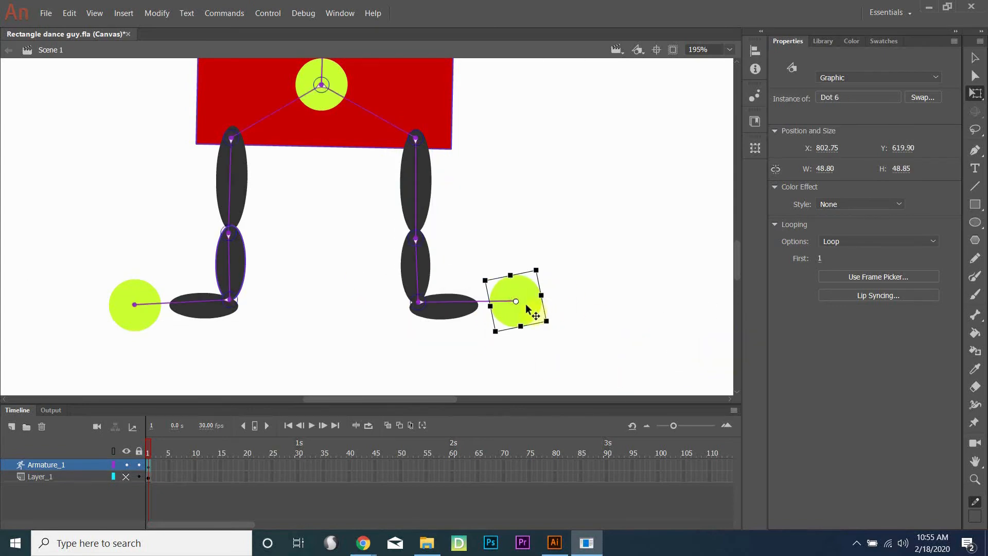
# Pull the circle at the left hand outward until the whole left arm is stretched straight sideways.
pyautogui.hotkey('ctrl', '2')
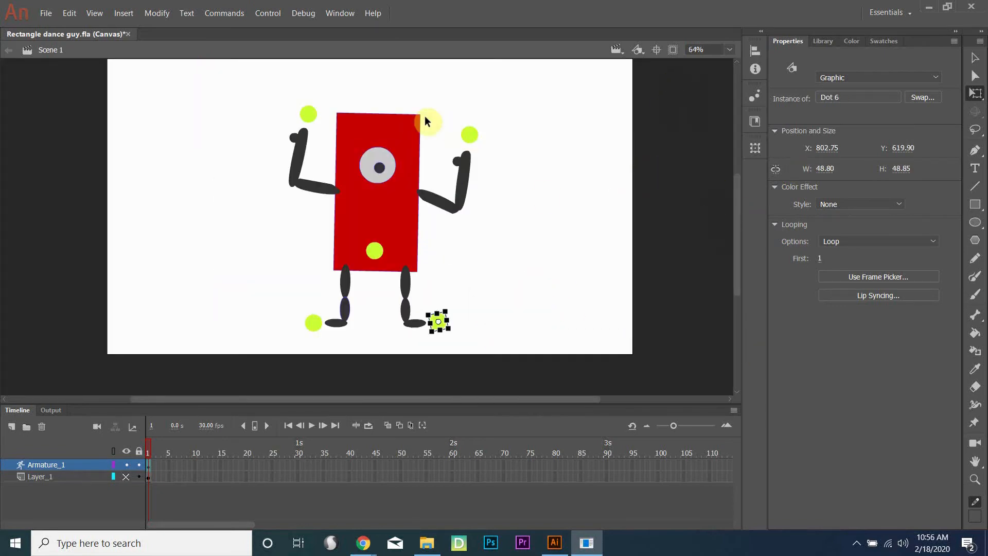
pyautogui.click(977, 61)
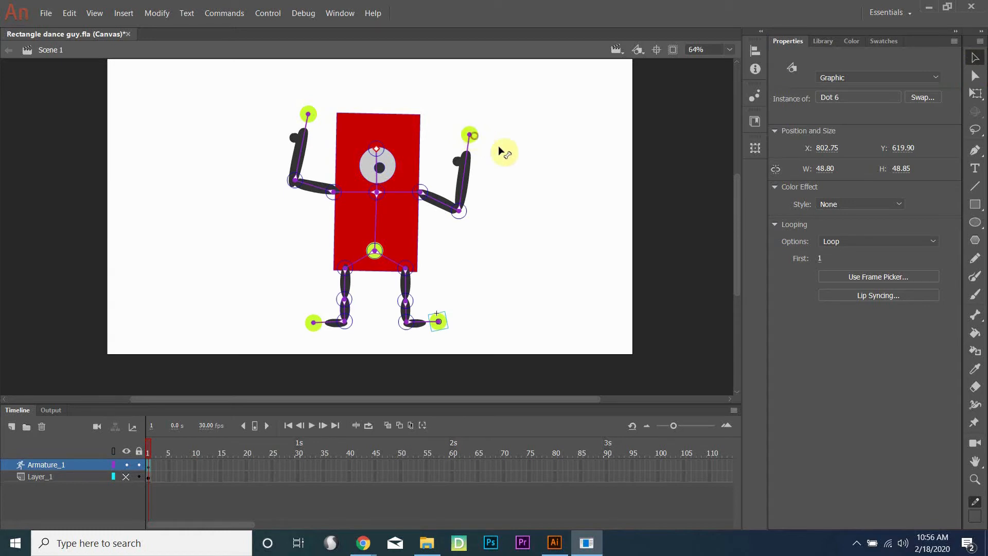
pyautogui.moveTo(470, 135); pyautogui.dragTo(611, 201)
# Select the bone from the body's centre joint to the left upper arm and constrain its joint rotation.
pyautogui.click(388, 194)
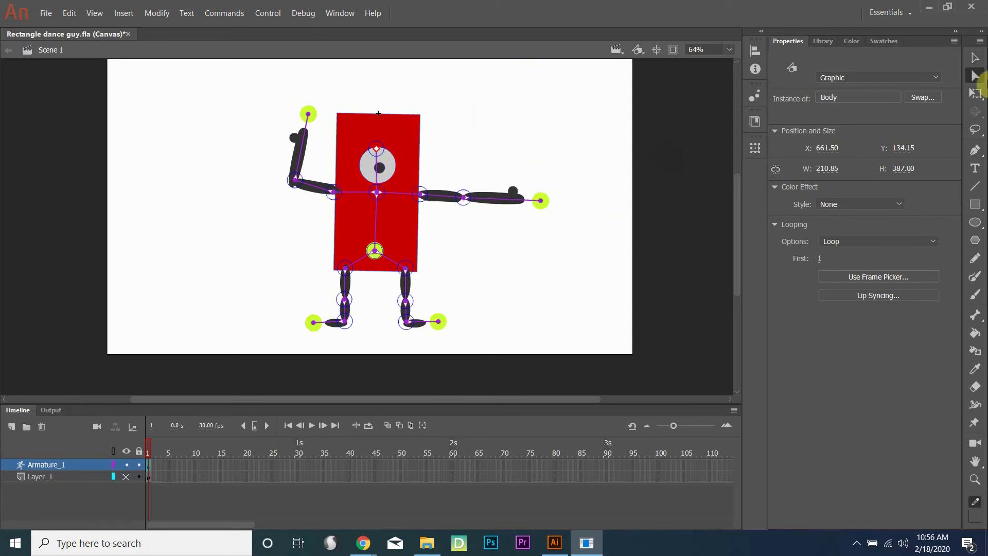
pyautogui.click(976, 76)
pyautogui.click(395, 191)
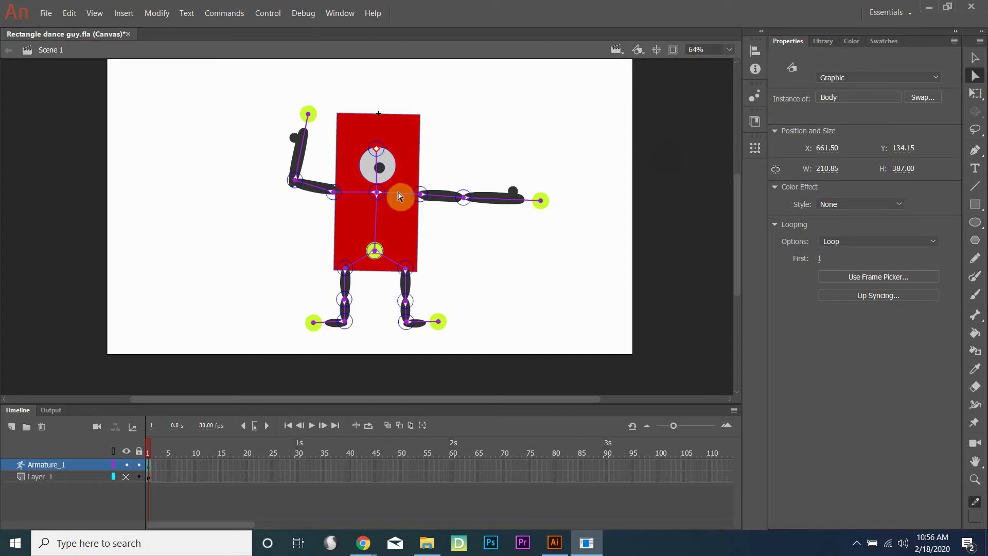
pyautogui.click(399, 196)
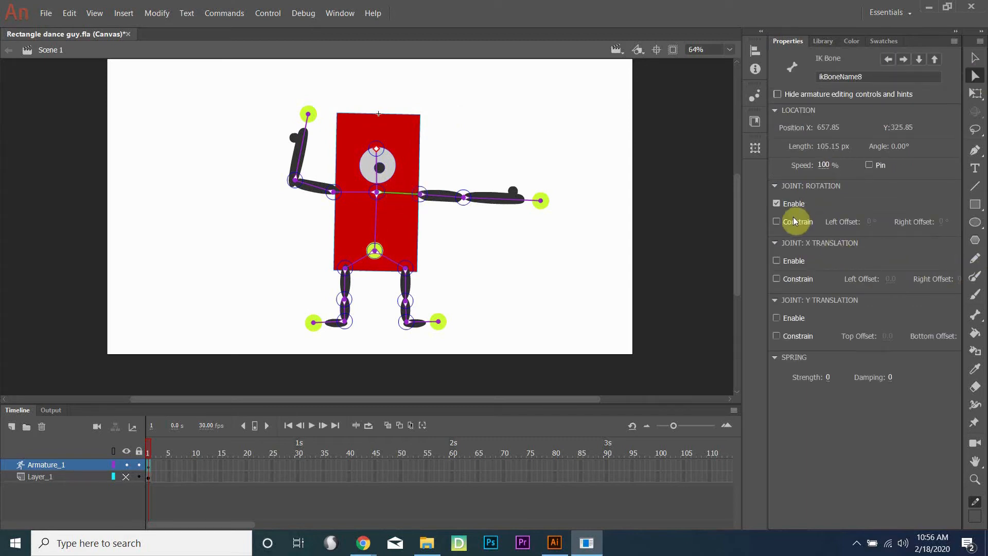
pyautogui.click(776, 221)
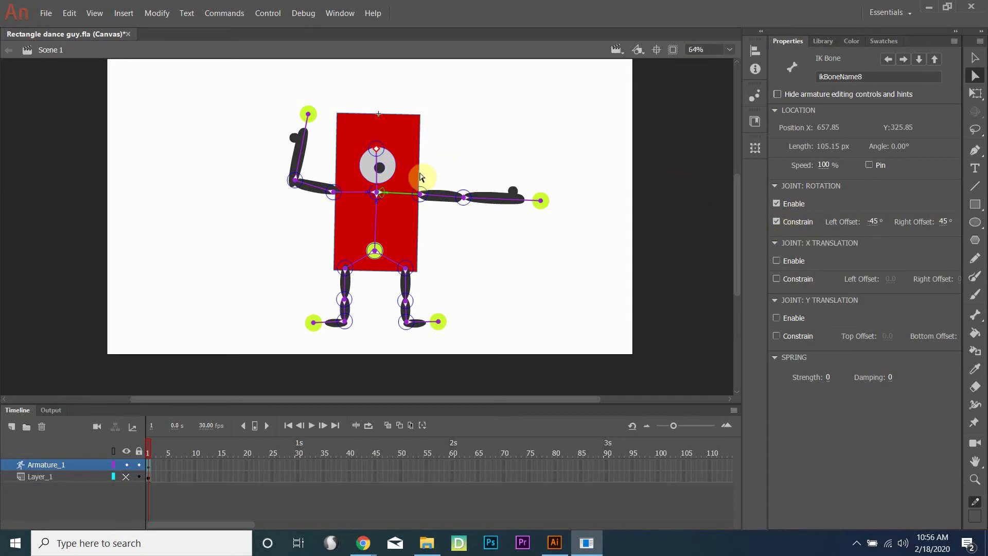
# Set the rotation constraint of the bone from the body's centre joint to the left upper arm to 0° left and 0° right offset.
pyautogui.scroll(6, 420, 177)
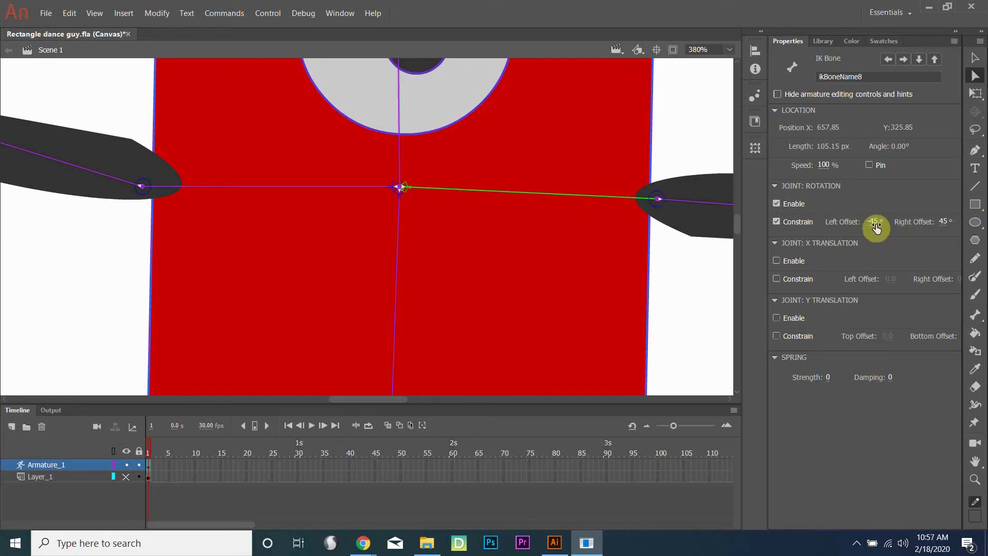
pyautogui.moveTo(873, 225); pyautogui.dragTo(880, 221)
pyautogui.write('0')
pyautogui.press('Tab')
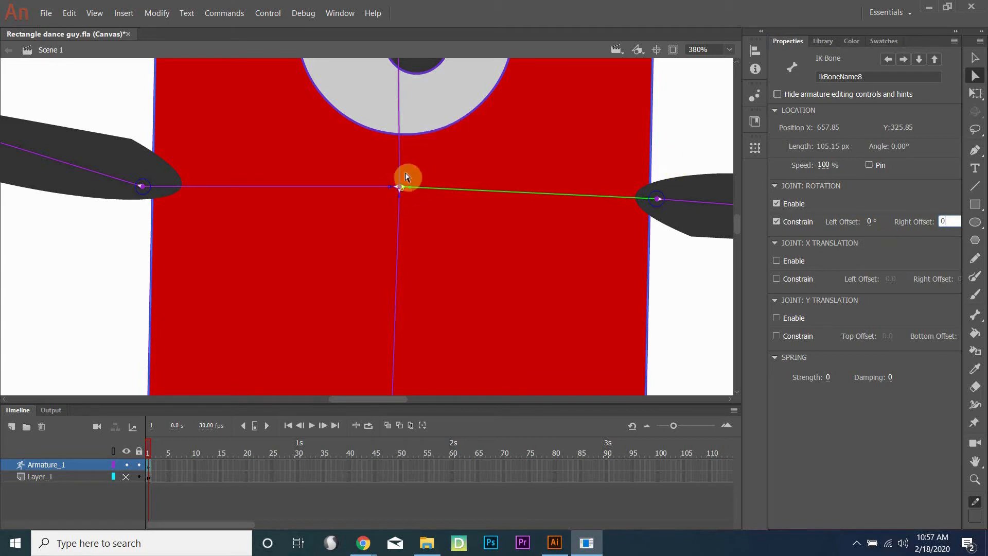
pyautogui.scroll(-4, 530, 234)
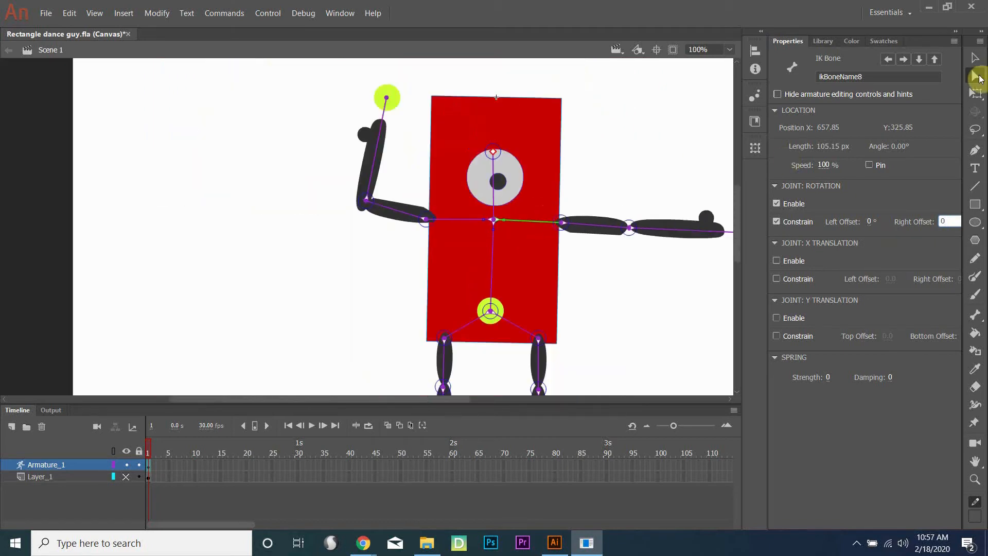
# Pull the circle at the left hand upward so the forearm bends at the elbow, and select the opposite shoulder bone.
pyautogui.click(977, 59)
pyautogui.moveTo(720, 232); pyautogui.dragTo(721, 147)
pyautogui.click(515, 219)
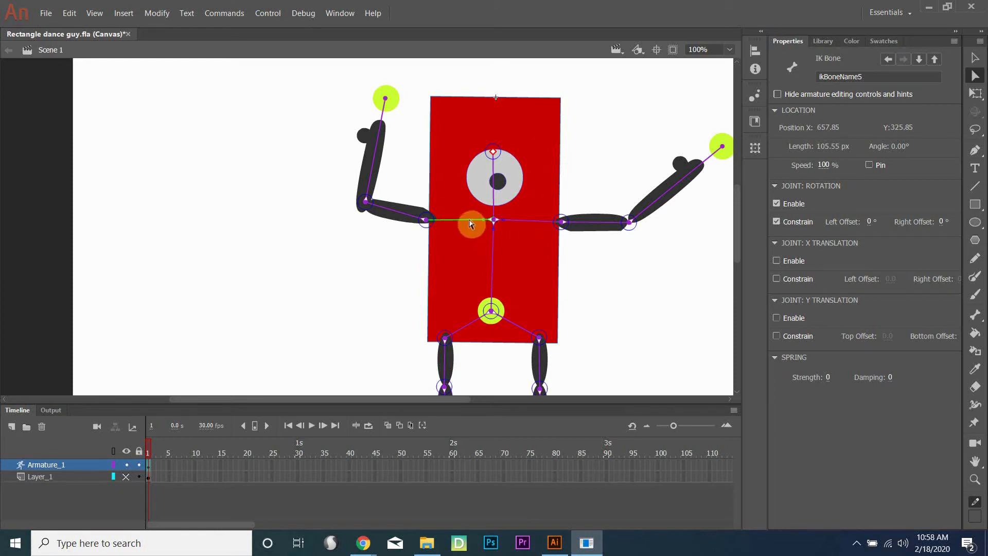
# Constrain the joint rotation of the bone from the lower body dot to the left upper leg, with both offsets at 0°.
pyautogui.click(519, 331)
pyautogui.click(776, 221)
pyautogui.click(878, 222)
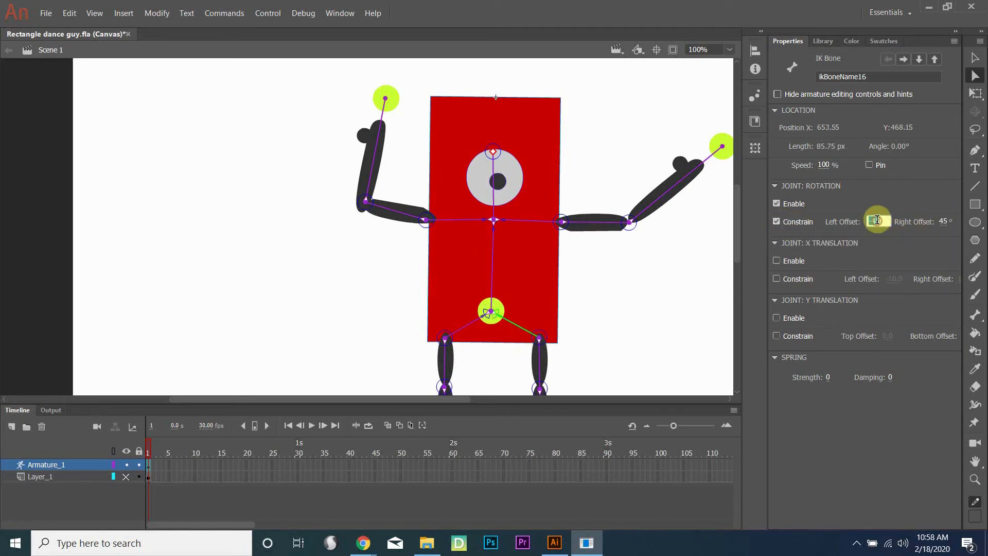
pyautogui.write('0')
pyautogui.press('Tab')
pyautogui.write('0')
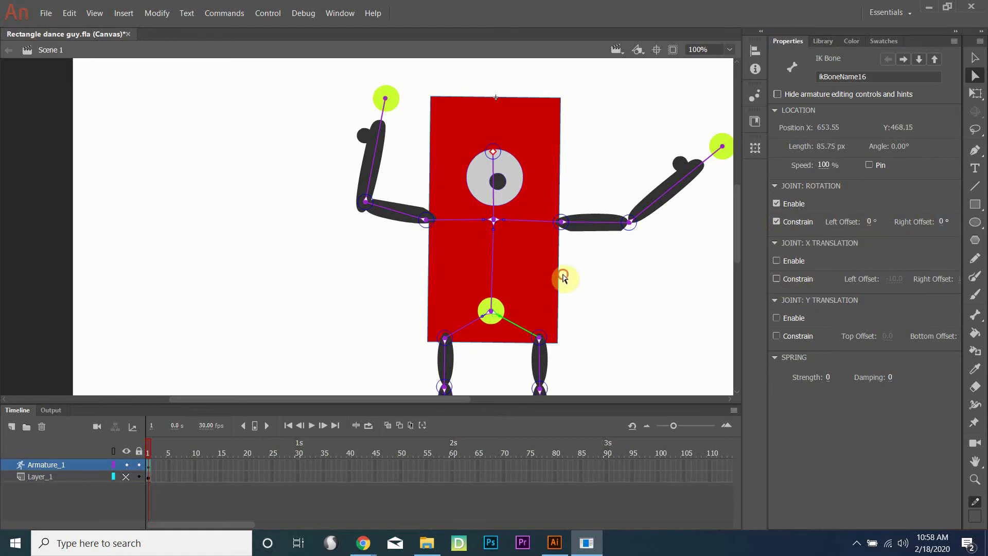
# Pull the left leg by its Dot 6 down and outward until the leg and foot are stretched diagonally.
pyautogui.click(530, 316)
pyautogui.click(489, 319)
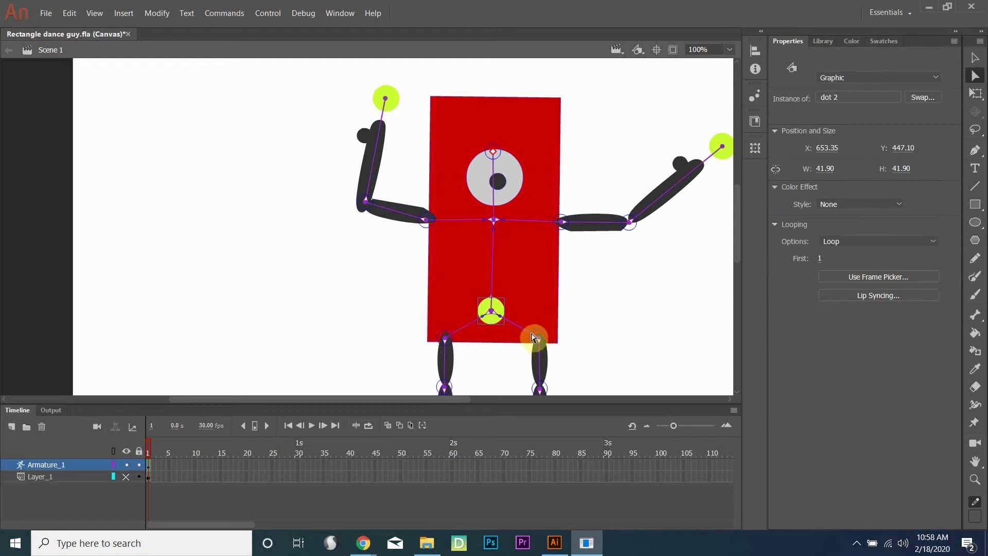
pyautogui.click(976, 57)
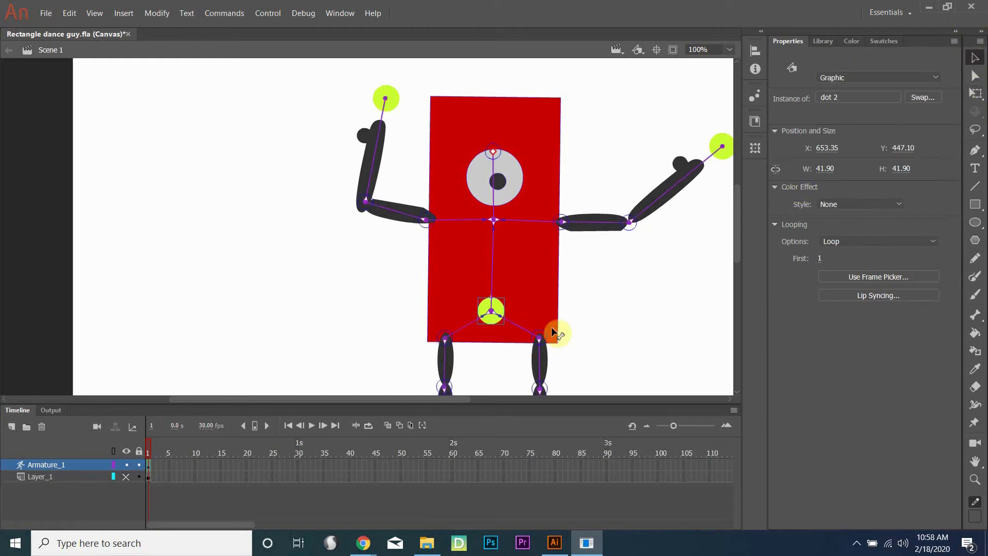
pyautogui.moveTo(543, 364); pyautogui.dragTo(523, 374)
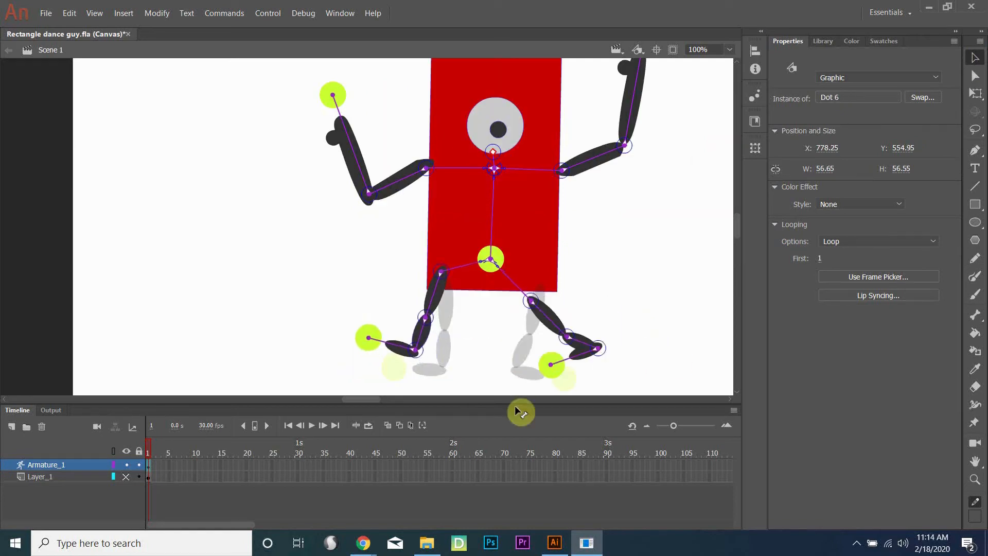
pyautogui.moveTo(521, 407); pyautogui.dragTo(624, 388)
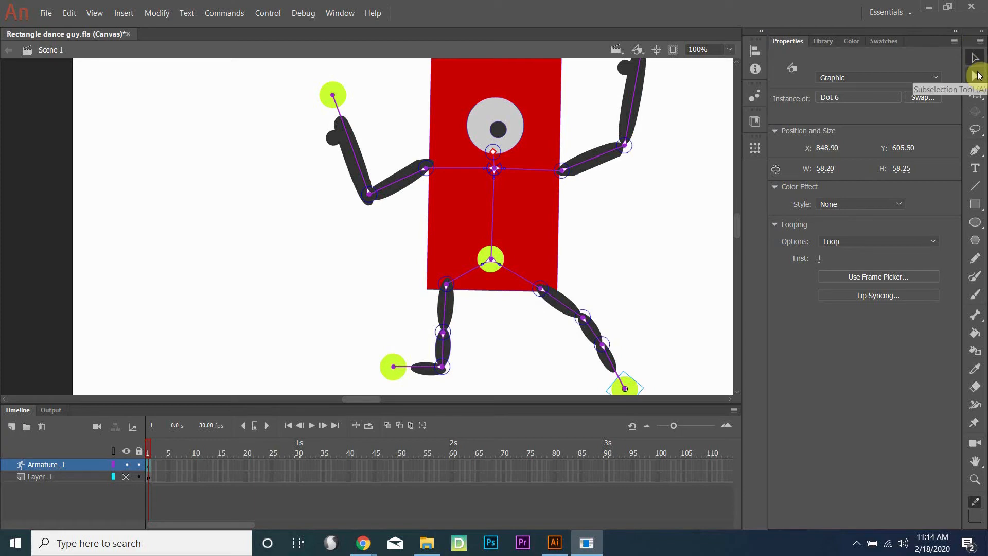
# Constrain the joint rotation of the left lower leg bone to a left offset of 0° and a right offset of 60°.
pyautogui.click(975, 76)
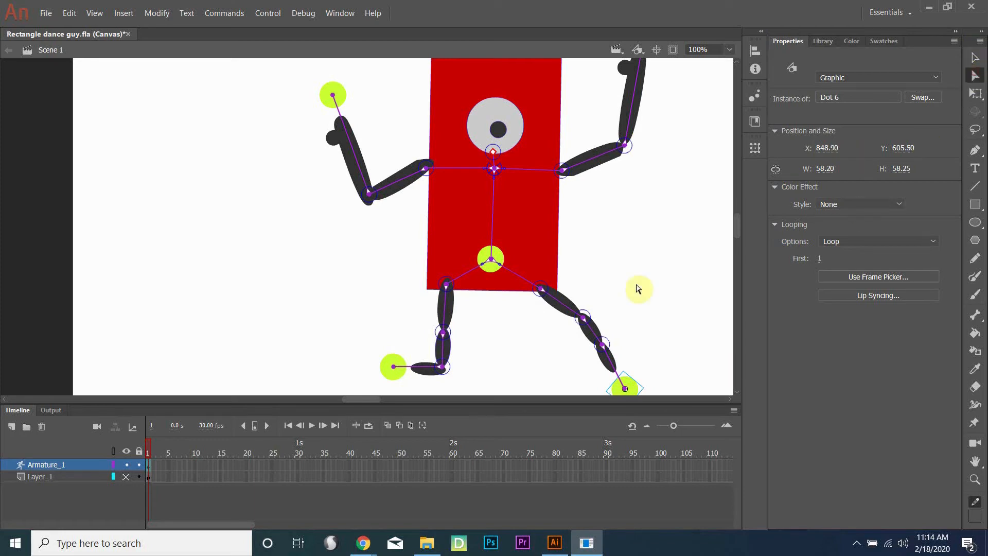
pyautogui.click(585, 320)
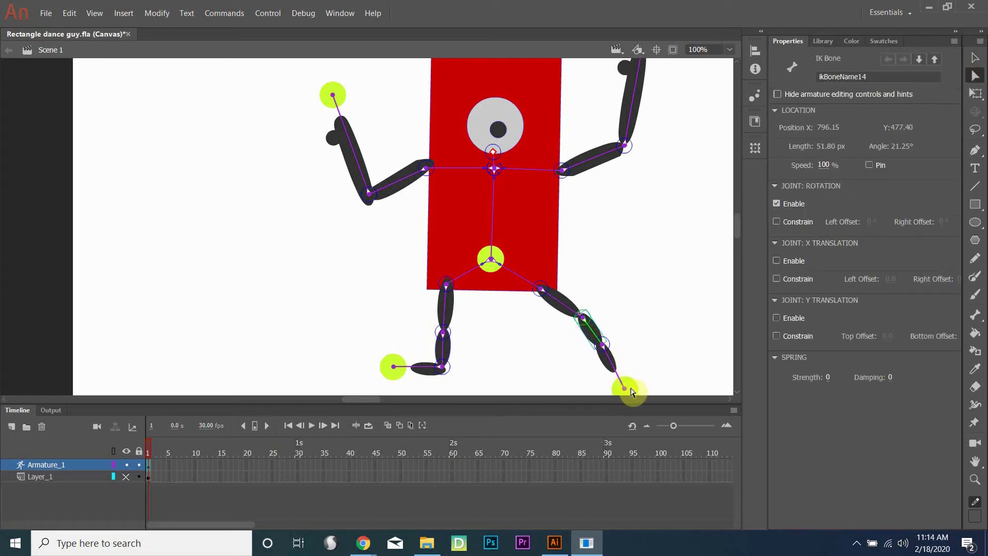
pyautogui.click(776, 222)
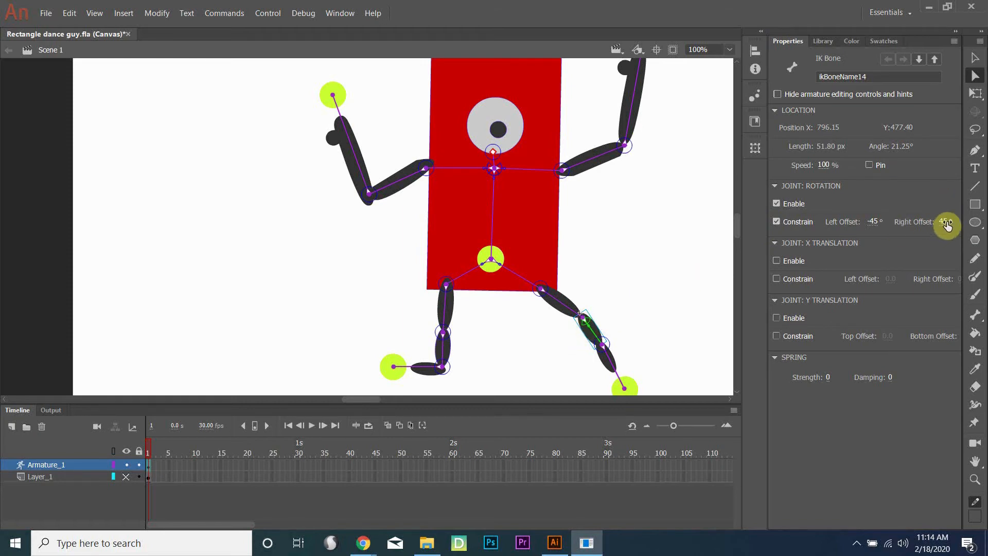
pyautogui.moveTo(874, 221); pyautogui.dragTo(879, 221)
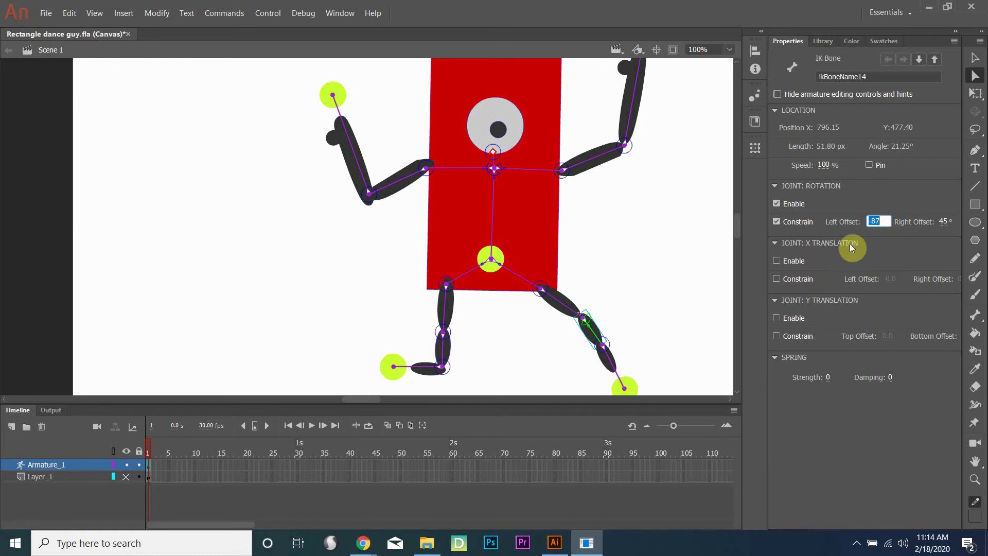
pyautogui.write('0')
pyautogui.write('60')
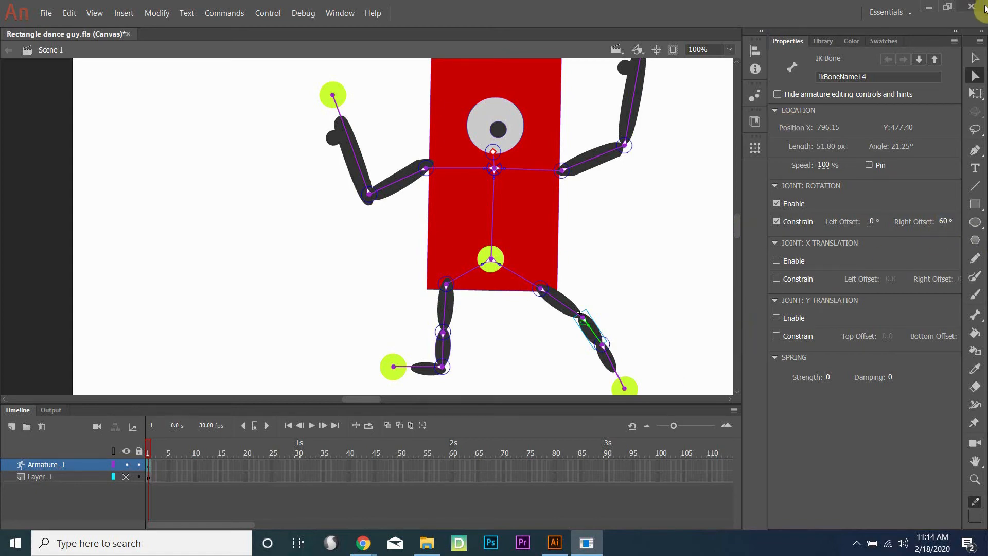
# Test the left knee's range of motion by moving the leg outward and inward from its foot circle.
pyautogui.click(975, 58)
pyautogui.moveTo(624, 390); pyautogui.dragTo(649, 346)
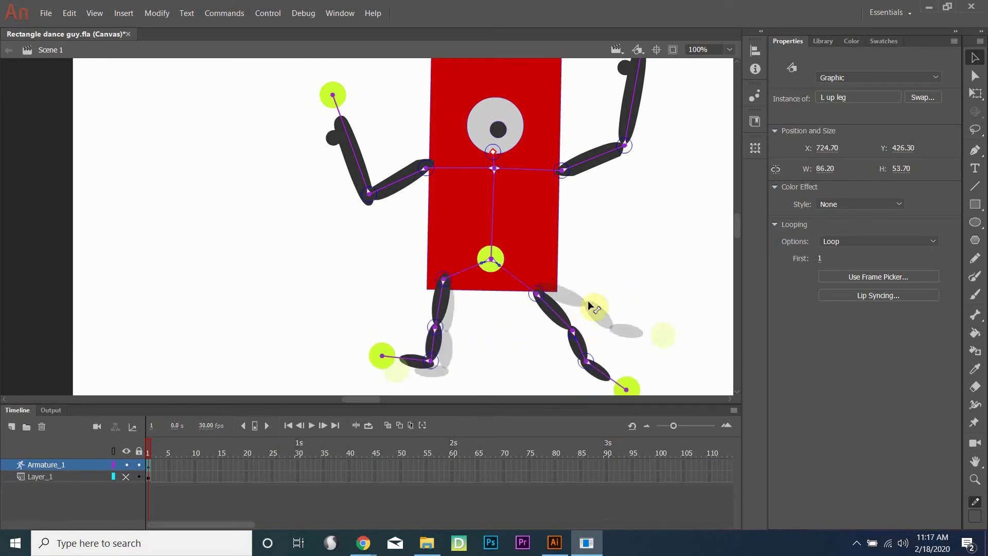
pyautogui.moveTo(628, 385); pyautogui.dragTo(565, 338)
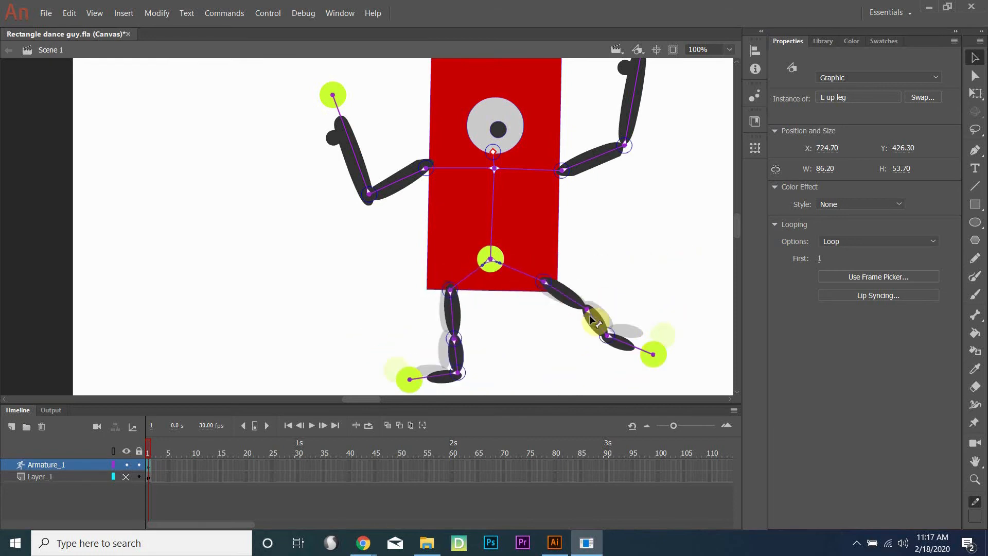
# Disable joint rotation for the bone from dot 2 to the left upper leg, and pull both foot circles inward under the body.
pyautogui.click(495, 264)
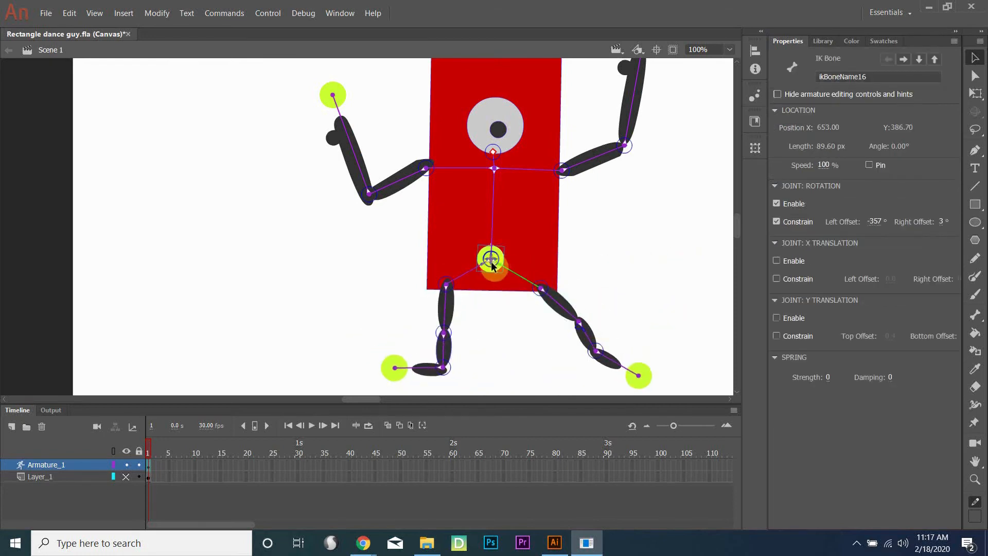
pyautogui.click(777, 203)
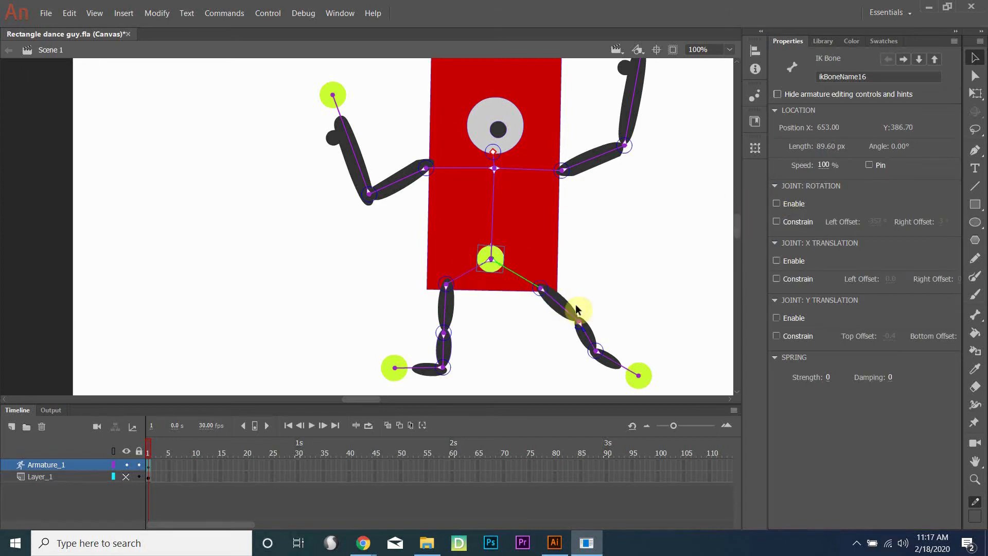
pyautogui.moveTo(566, 310)
pyautogui.mouseDown()
pyautogui.moveTo(563, 322)
pyautogui.moveTo(557, 308)
pyautogui.mouseUp()
pyautogui.moveTo(623, 394); pyautogui.dragTo(600, 377)
pyautogui.moveTo(393, 368); pyautogui.dragTo(413, 367)
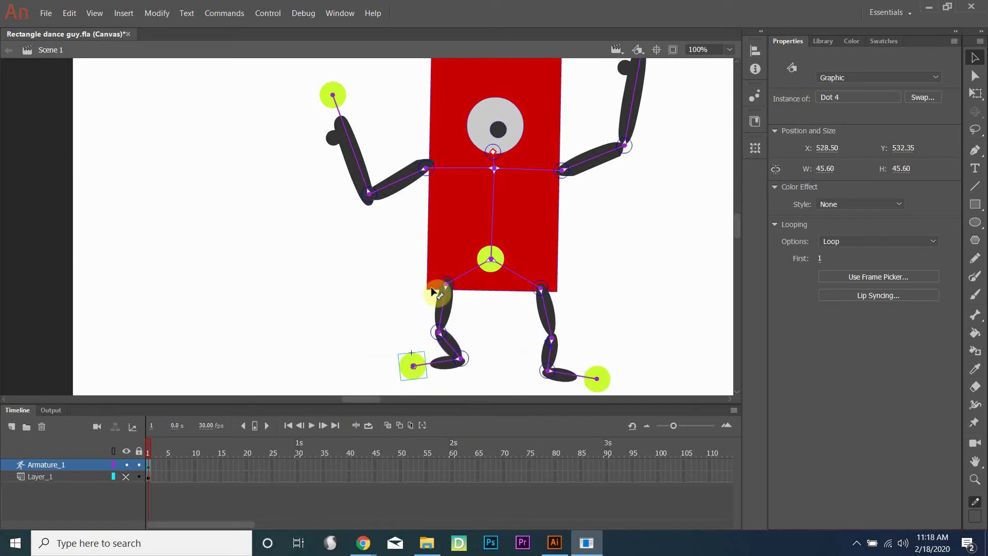
# Constrain the joint rotation of the left foot bone and move Dot 6 to test the ankle.
pyautogui.click(550, 376)
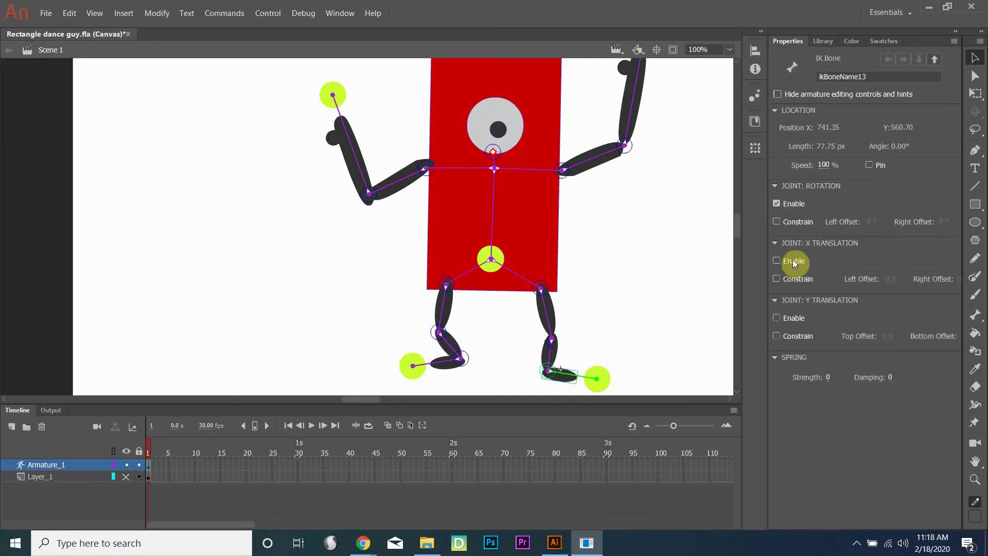
pyautogui.click(777, 220)
pyautogui.moveTo(592, 347); pyautogui.dragTo(595, 377)
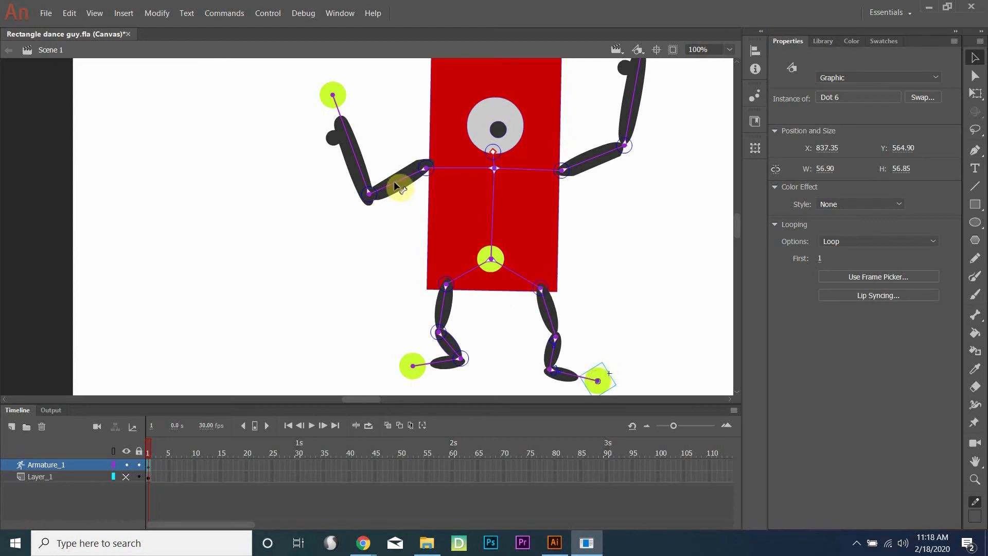
# Open the Dot 6 symbol beyond the left toe and set its circle to no fill.
pyautogui.scroll(-4, 612, 203)
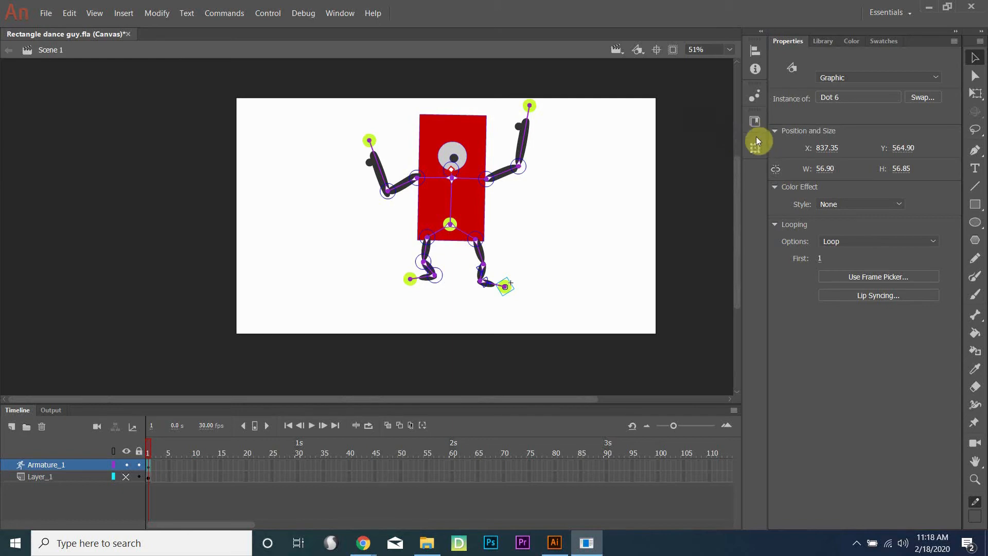
pyautogui.doubleClick(508, 292)
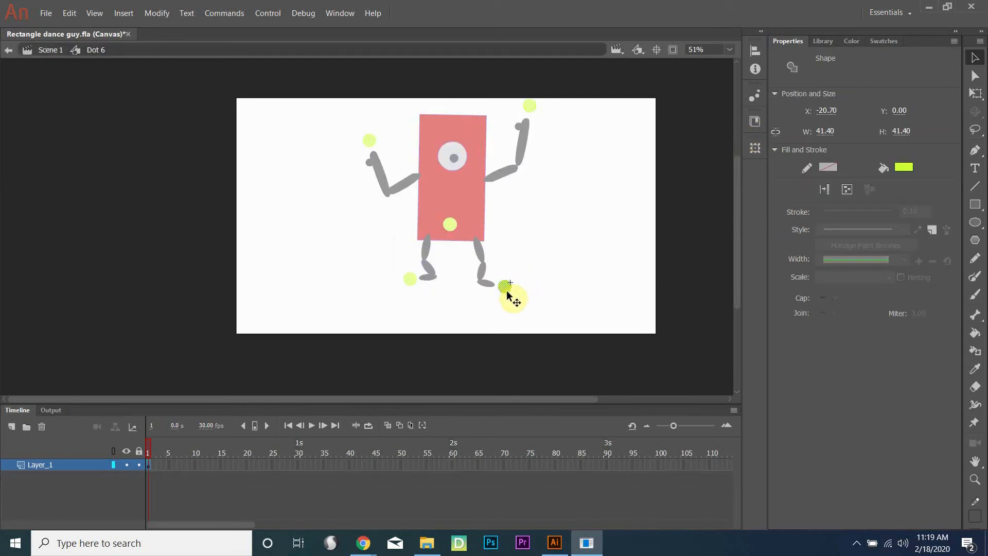
pyautogui.click(906, 168)
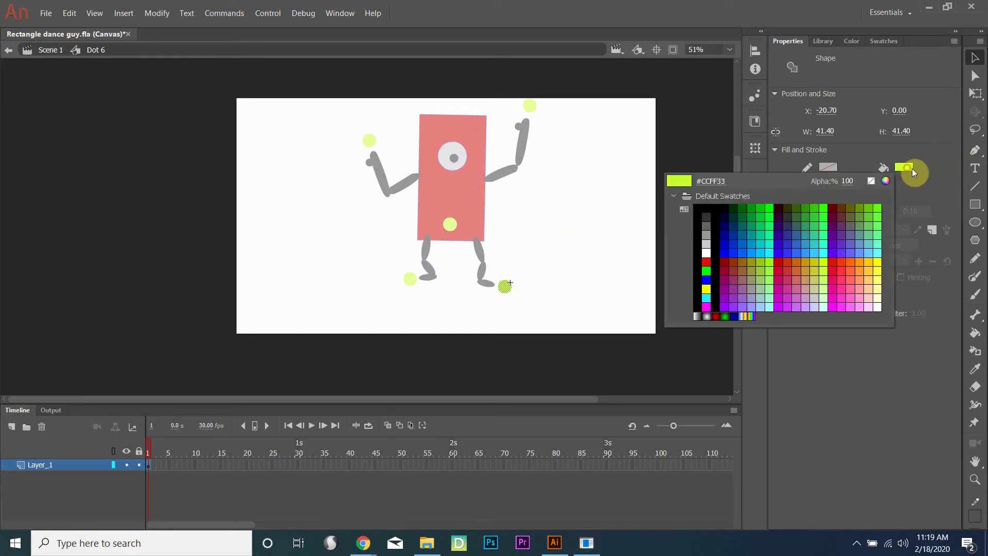
pyautogui.click(872, 181)
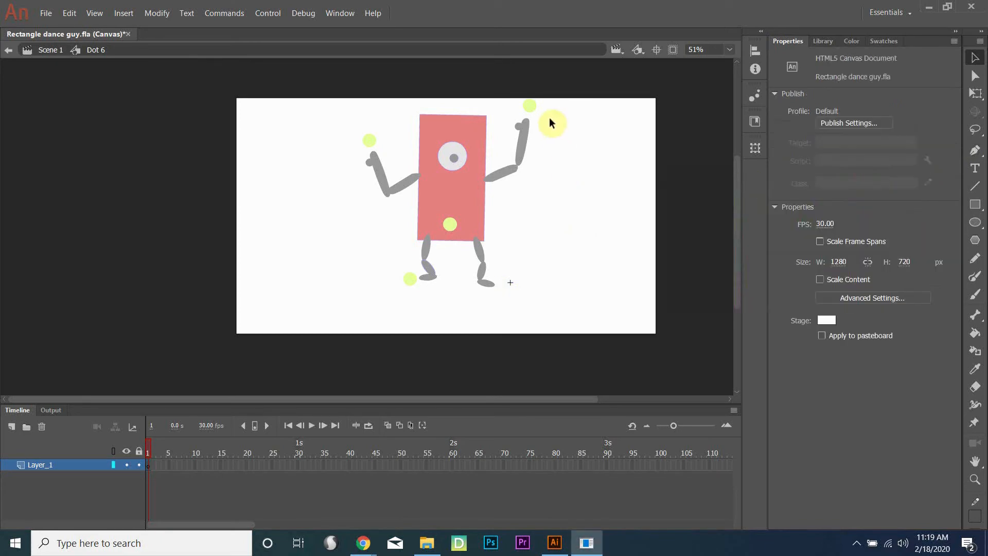
# Return to the main scene, open the dot symbol at the left hand and set its circle to no fill.
pyautogui.doubleClick(531, 107)
pyautogui.scroll(4, 539, 98)
pyautogui.doubleClick(530, 114)
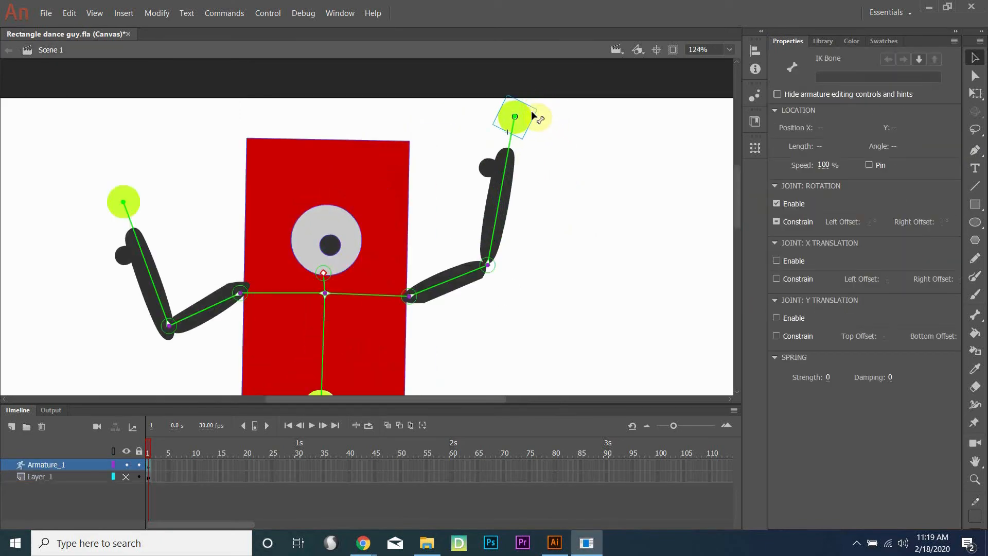
pyautogui.doubleClick(526, 120)
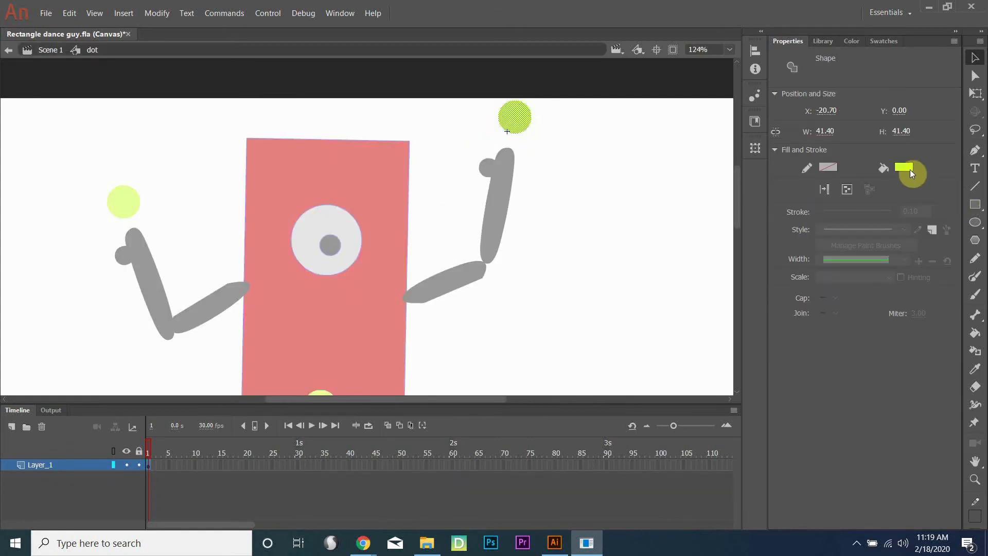
pyautogui.click(910, 169)
pyautogui.click(870, 182)
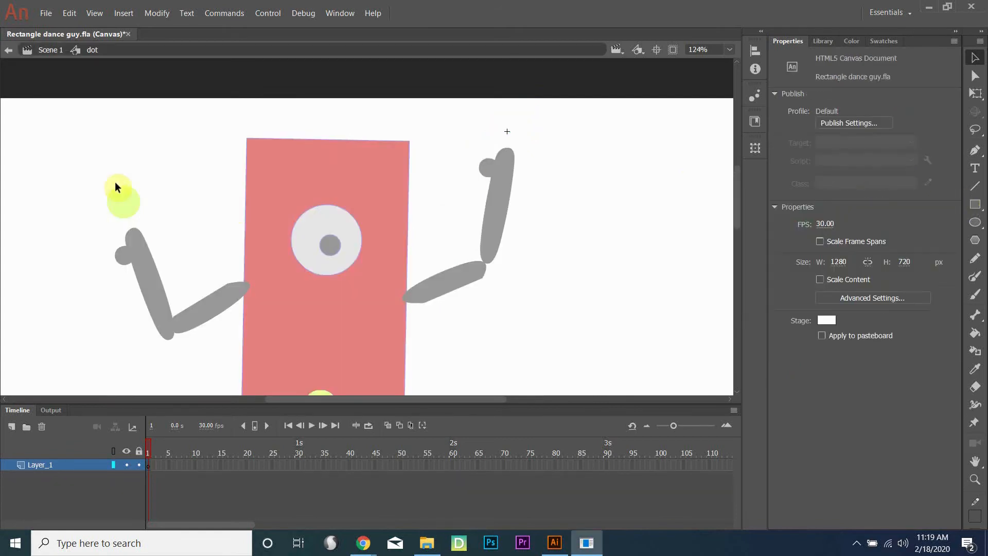
# Return to the main scene, open the Dot 8 symbol at the right hand and set its circle to no fill.
pyautogui.doubleClick(113, 197)
pyautogui.click(115, 199)
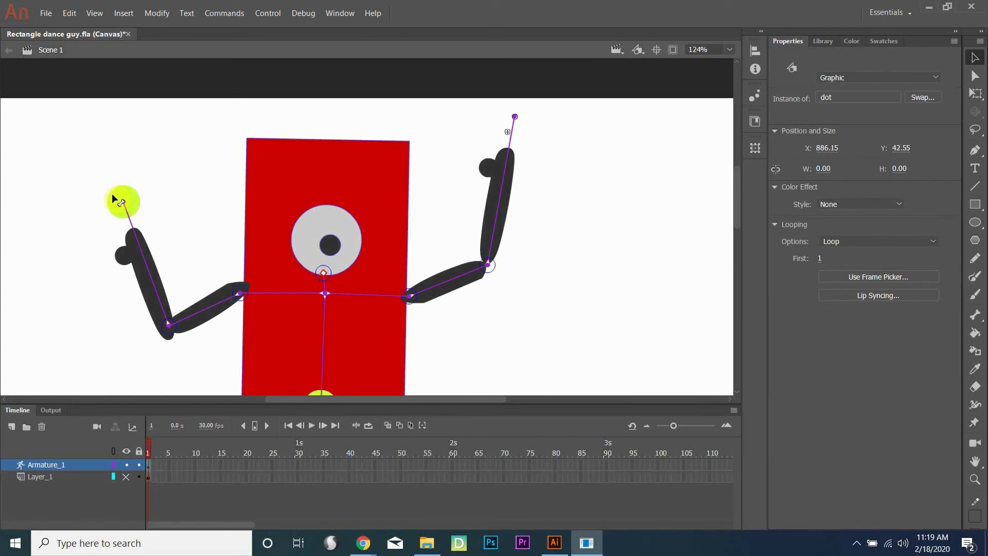
pyautogui.doubleClick(115, 200)
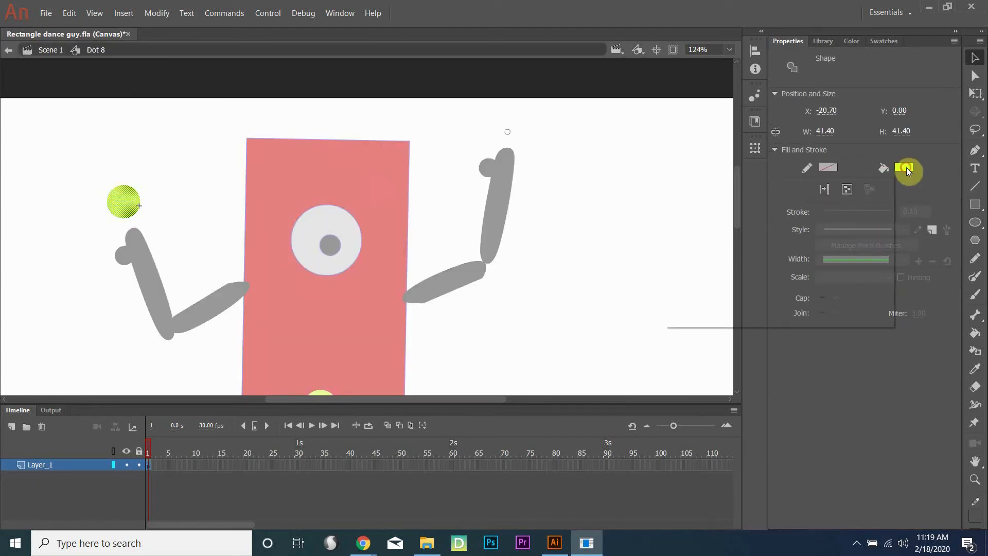
pyautogui.click(906, 167)
pyautogui.click(870, 177)
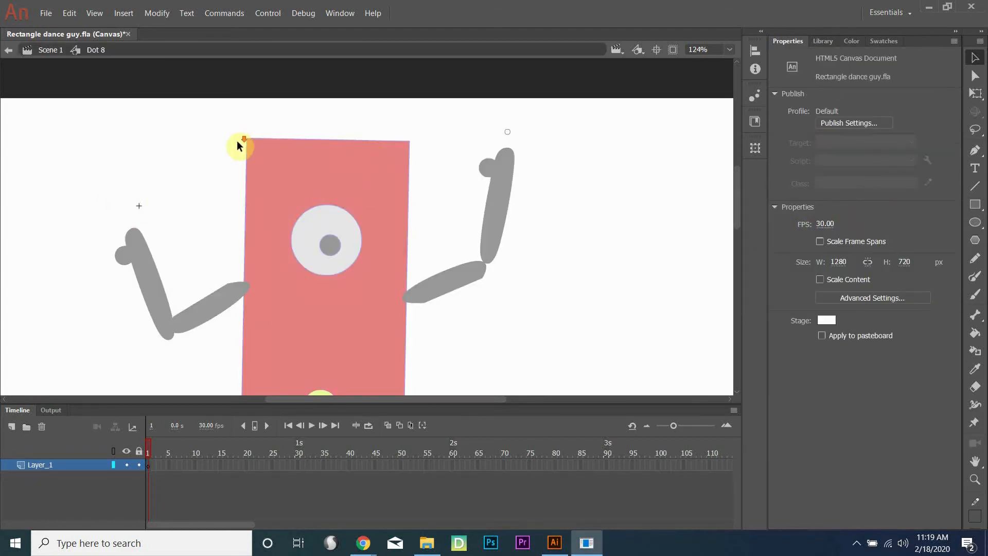
# Return to the main scene, open the Dot 4 symbol beyond the right toe and set its circle to no fill.
pyautogui.scroll(-5, 207, 157)
pyautogui.doubleClick(209, 146)
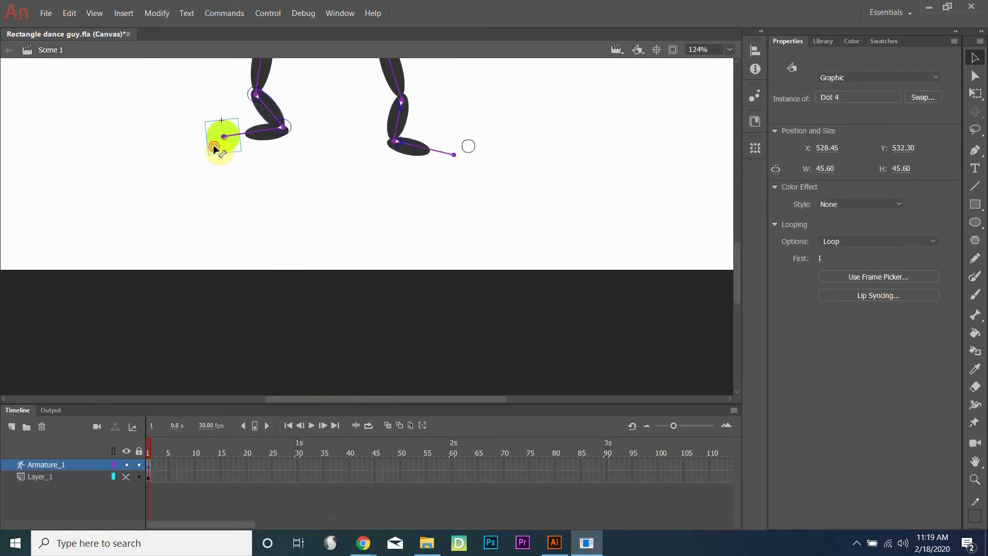
pyautogui.doubleClick(214, 150)
pyautogui.click(905, 170)
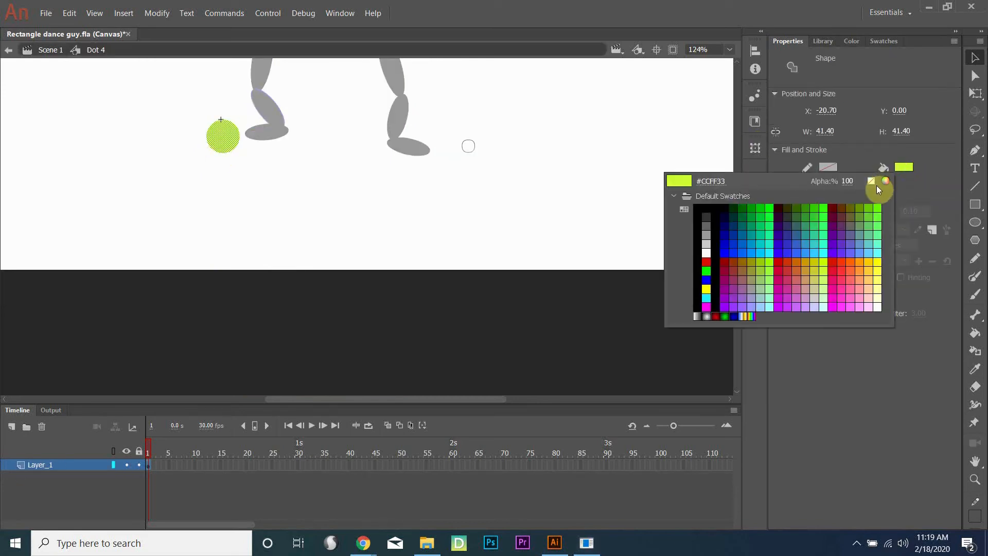
pyautogui.click(873, 181)
pyautogui.scroll(6, 434, 204)
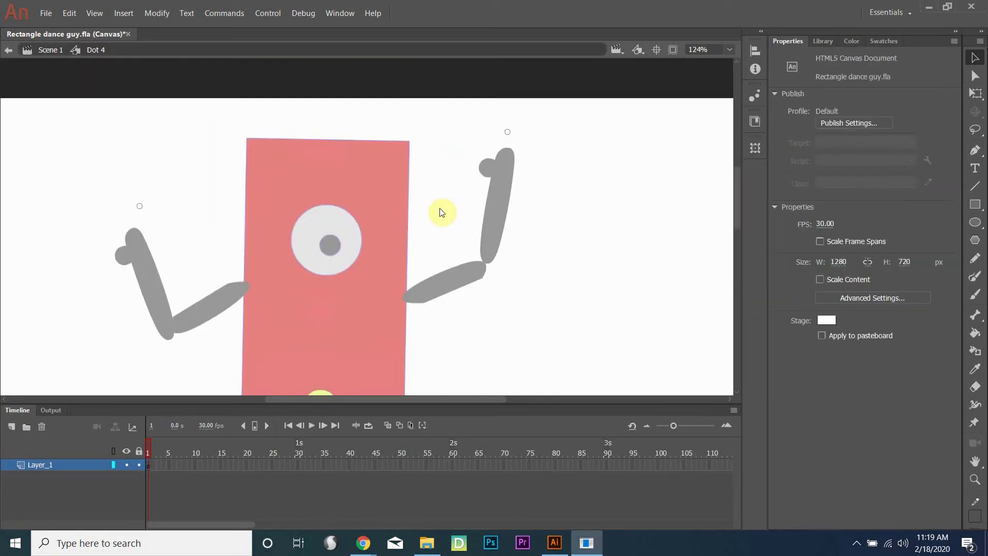
pyautogui.scroll(-3, 441, 211)
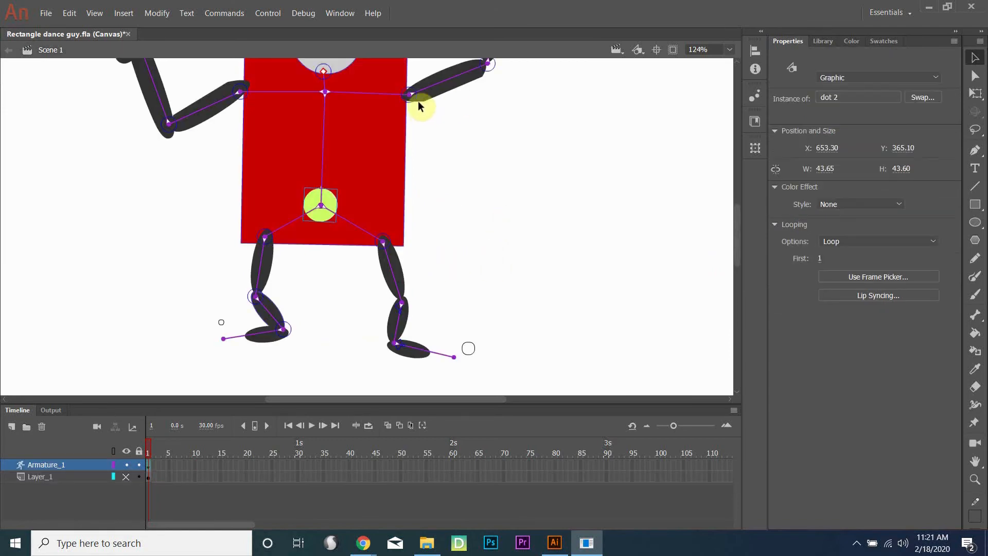
pyautogui.moveTo(331, 155); pyautogui.dragTo(327, 219)
pyautogui.doubleClick(326, 216)
pyautogui.moveTo(325, 215)
pyautogui.mouseDown()
pyautogui.moveTo(269, 233)
pyautogui.moveTo(329, 212)
pyautogui.mouseUp()
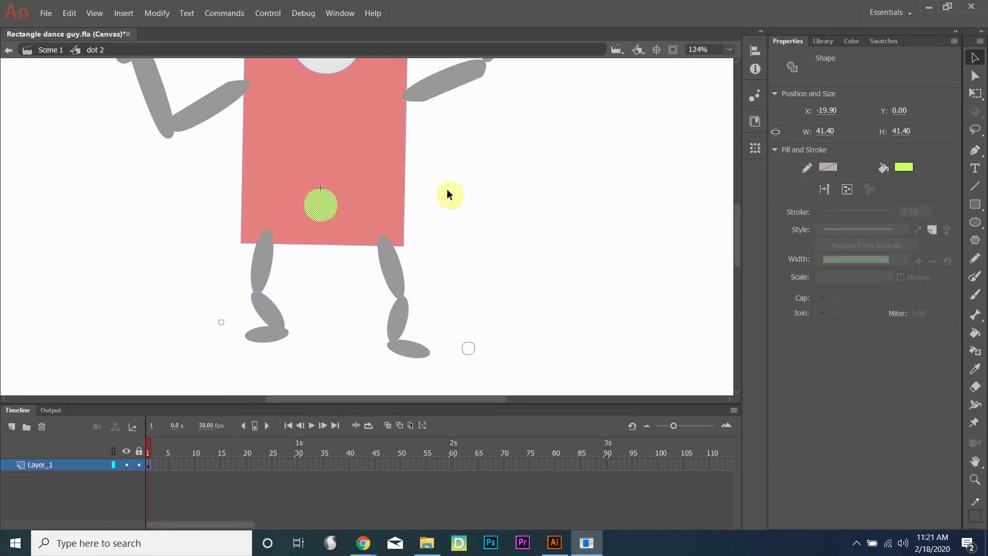
pyautogui.doubleClick(449, 171)
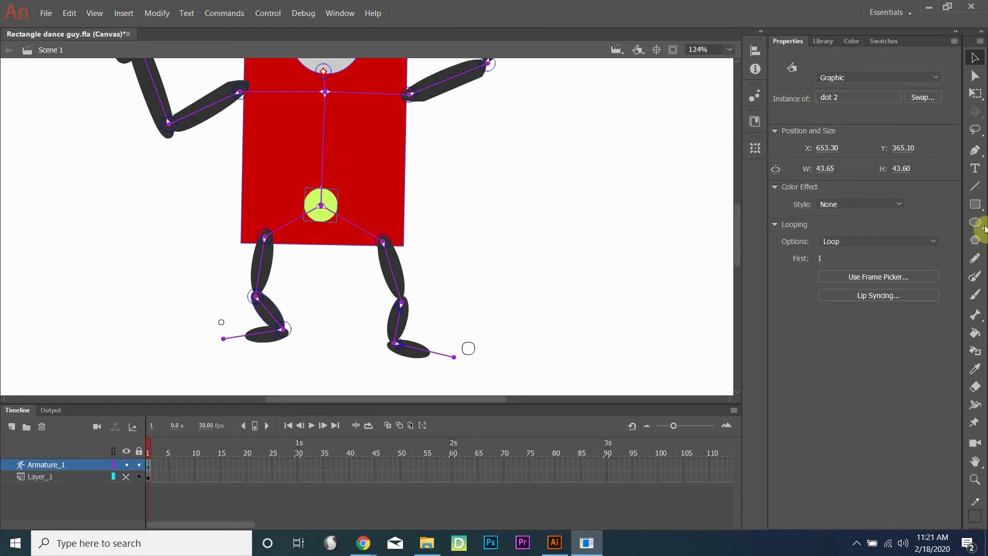
# Open the dot 2 symbol at the hips, fill its circle with the body's red using Paint Bucket, and return to the main scene.
pyautogui.click(975, 332)
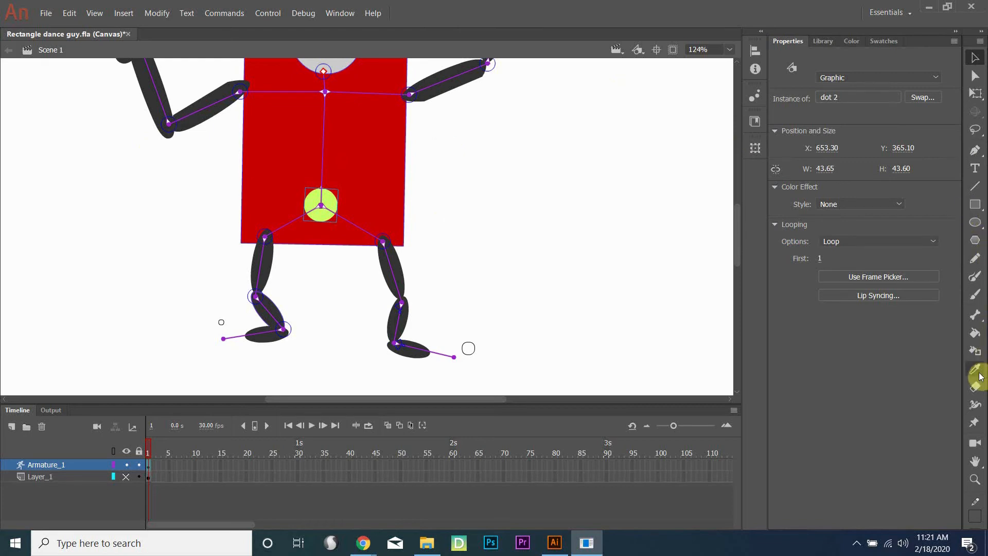
pyautogui.rightClick(326, 216)
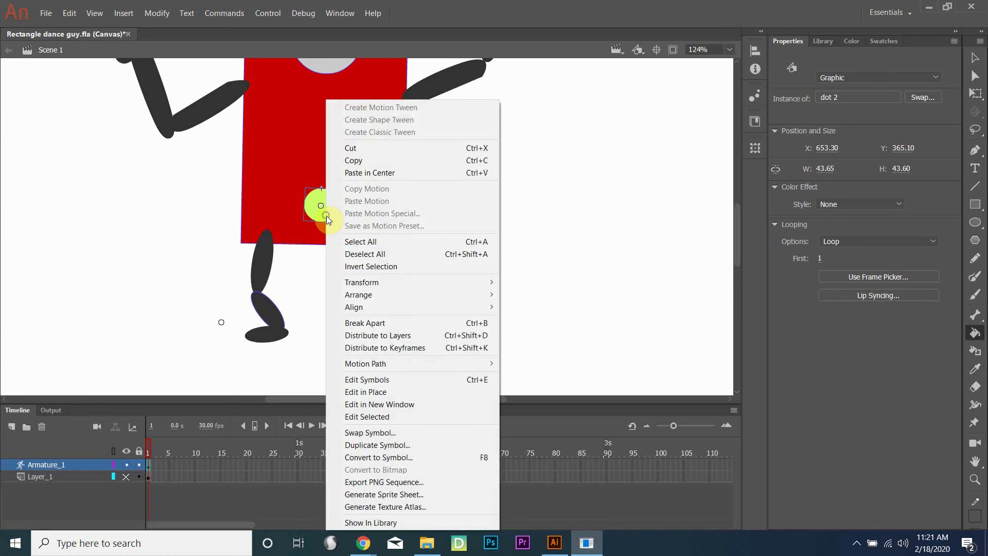
pyautogui.click(382, 413)
pyautogui.click(370, 238)
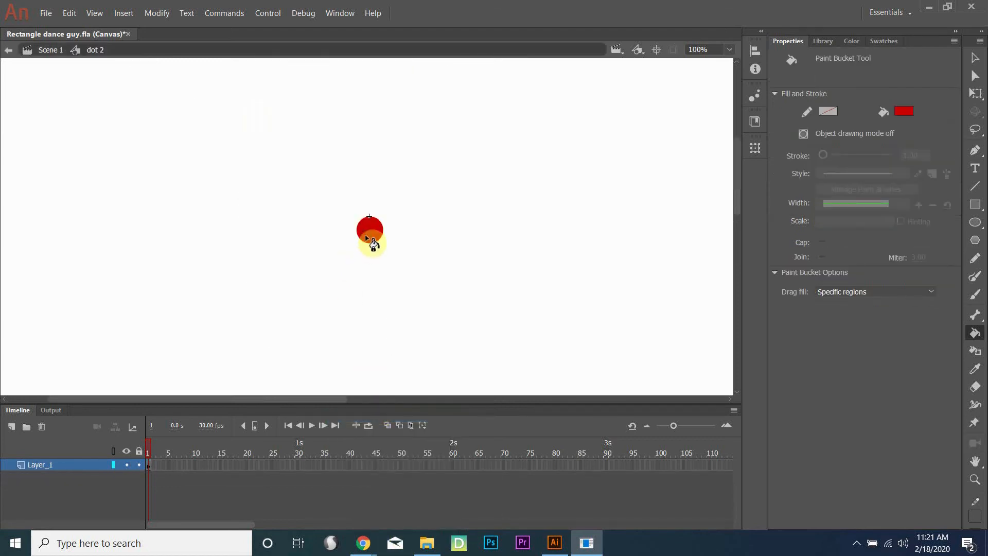
pyautogui.click(8, 51)
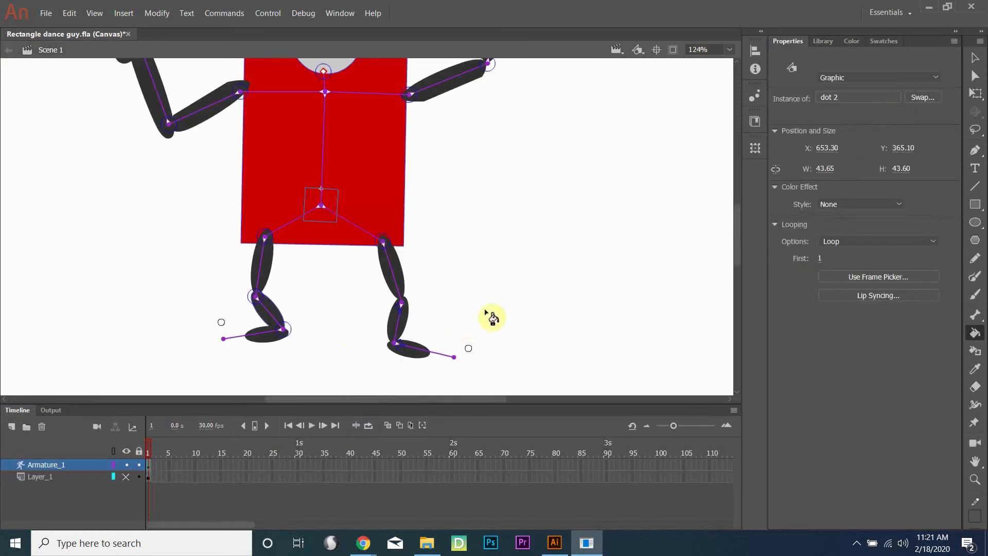
pyautogui.scroll(-5, 510, 253)
pyautogui.scroll(4, 511, 240)
pyautogui.scroll(-4, 512, 240)
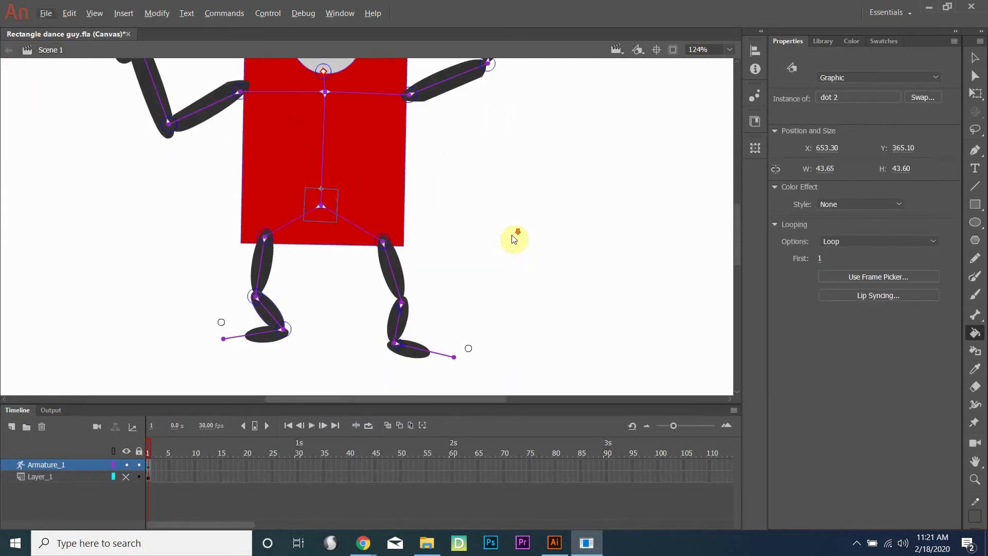
pyautogui.scroll(2, 517, 241)
pyautogui.scroll(-3, 498, 230)
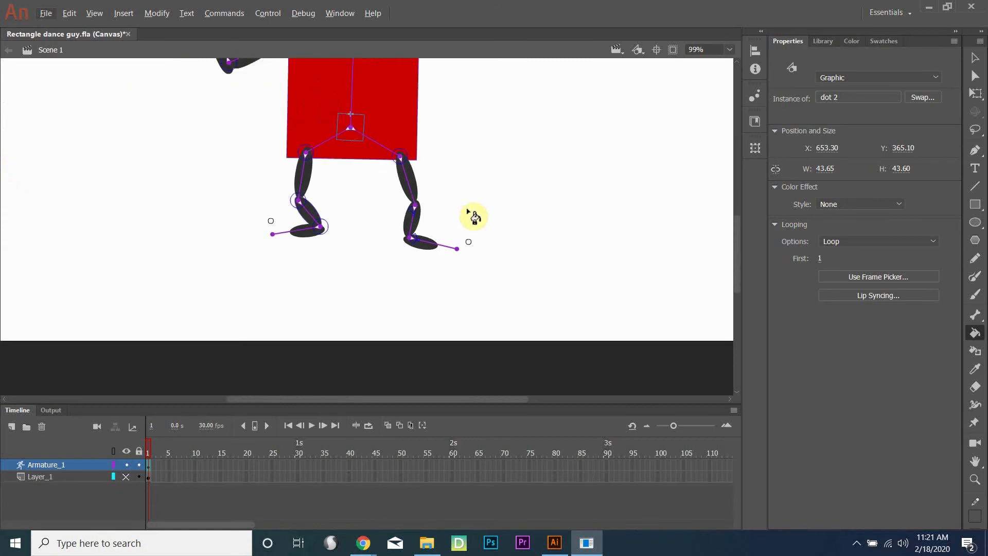
pyautogui.scroll(5, 470, 206)
pyautogui.scroll(-2, 469, 206)
pyautogui.scroll(-1, 497, 224)
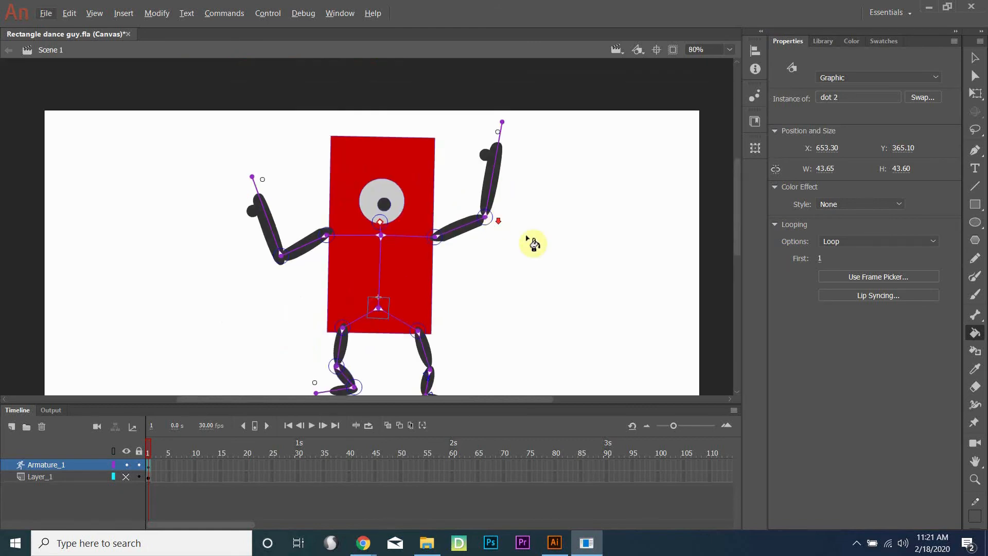
pyautogui.scroll(-2, 538, 245)
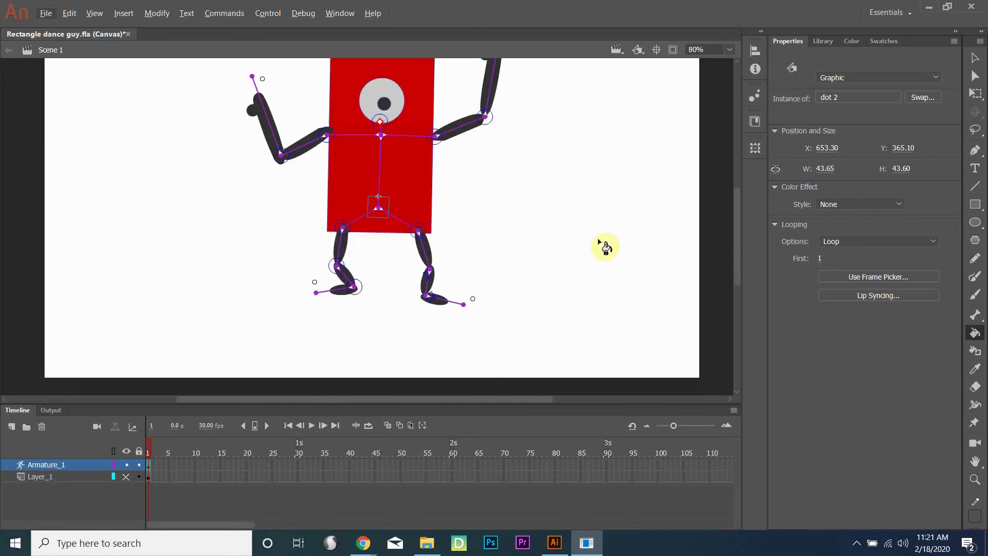
pyautogui.scroll(2, 601, 246)
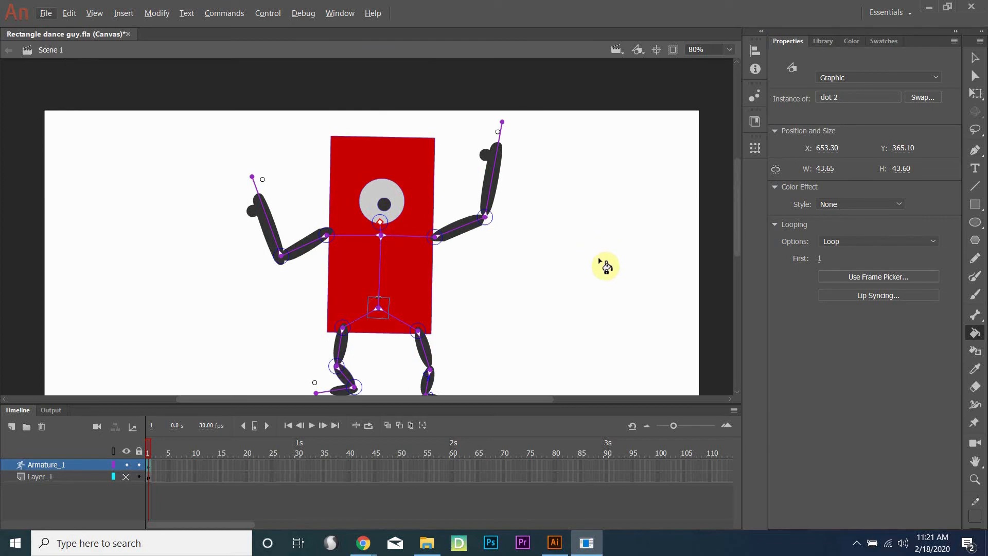
pyautogui.scroll(-2, 606, 266)
pyautogui.scroll(-1, 597, 263)
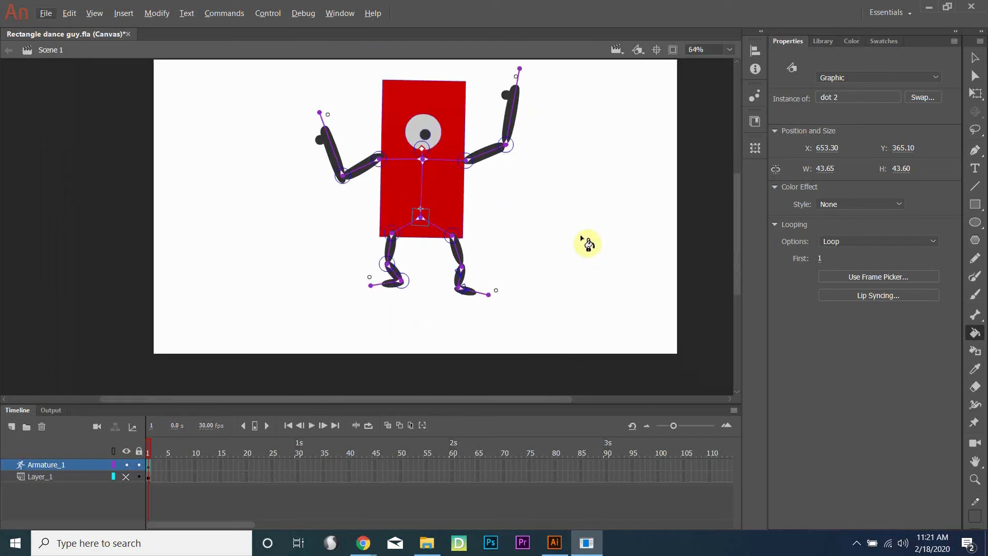
pyautogui.moveTo(737, 242)
pyautogui.mouseDown()
pyautogui.moveTo(738, 220)
pyautogui.moveTo(743, 232)
pyautogui.mouseUp()
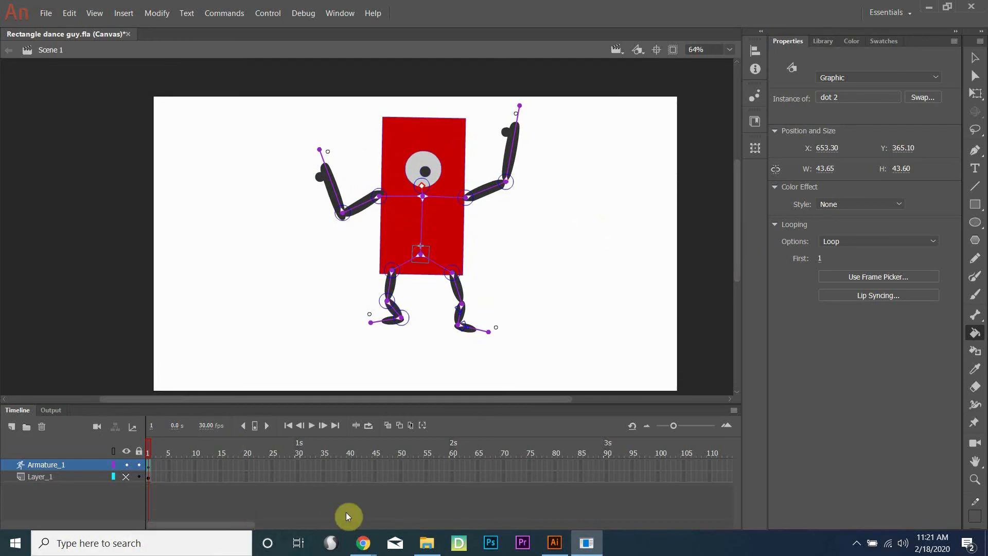
# Extend the Armature_1 layer to frame 91 by inserting frames.
pyautogui.rightClick(614, 469)
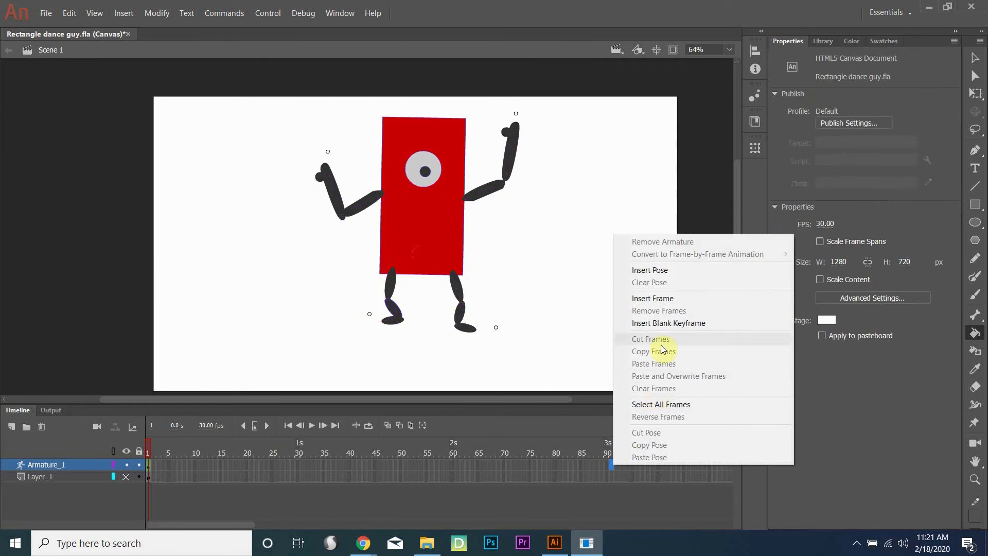
pyautogui.click(653, 298)
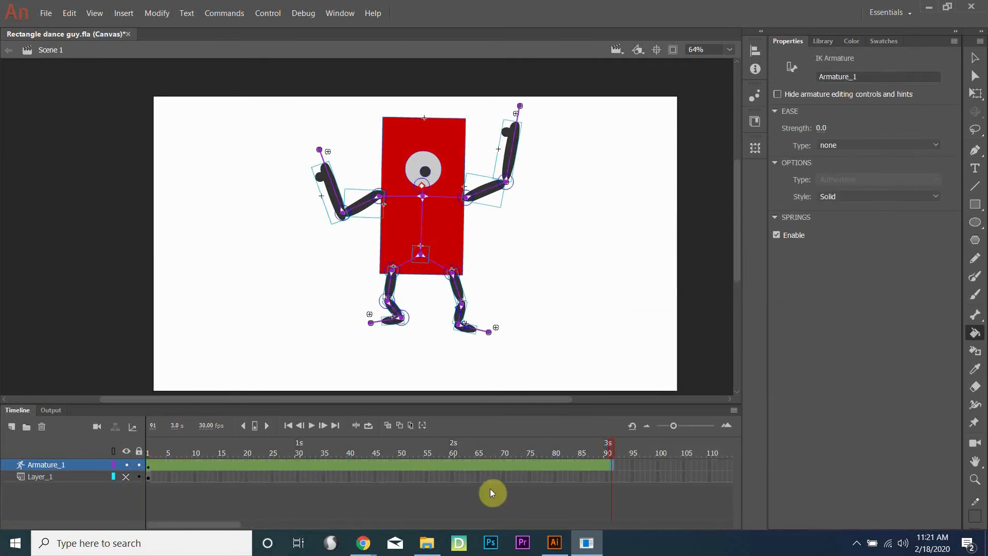
pyautogui.moveTo(612, 451); pyautogui.dragTo(430, 458)
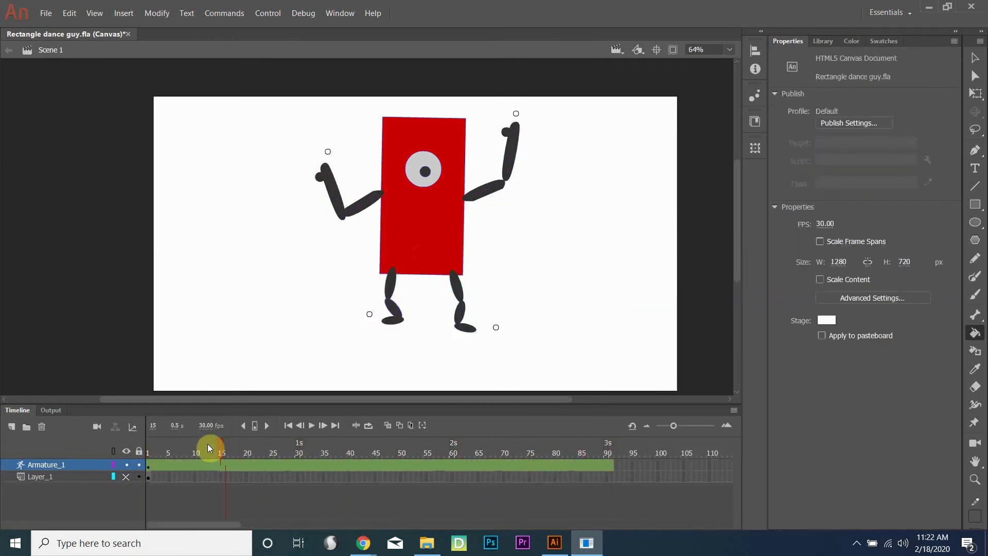
# Insert a pose at frame 8 and swing both raised arms down until they stretch out sideways from the body.
pyautogui.moveTo(185, 463)
pyautogui.mouseDown()
pyautogui.moveTo(197, 453)
pyautogui.moveTo(149, 444)
pyautogui.moveTo(183, 436)
pyautogui.moveTo(184, 453)
pyautogui.mouseUp()
pyautogui.rightClick(184, 463)
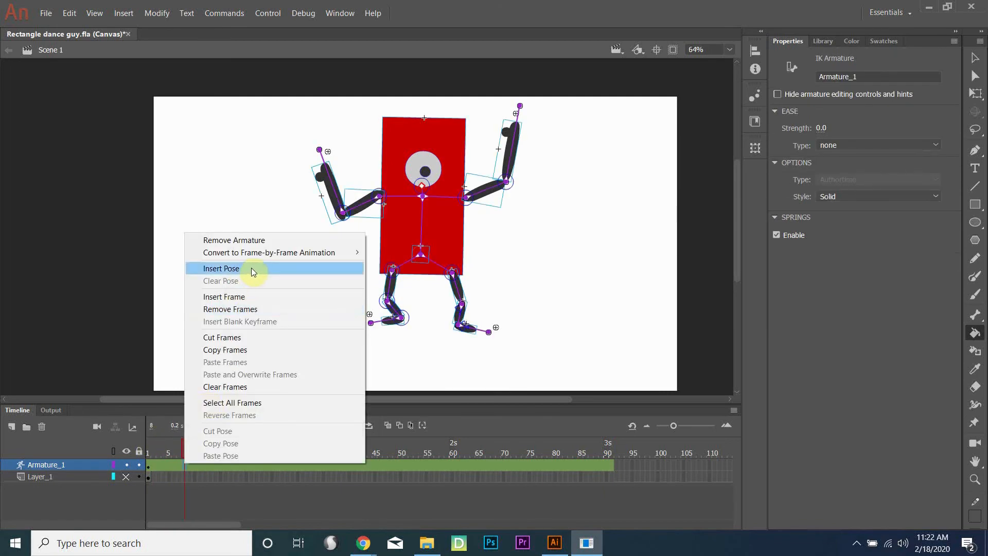
pyautogui.click(251, 267)
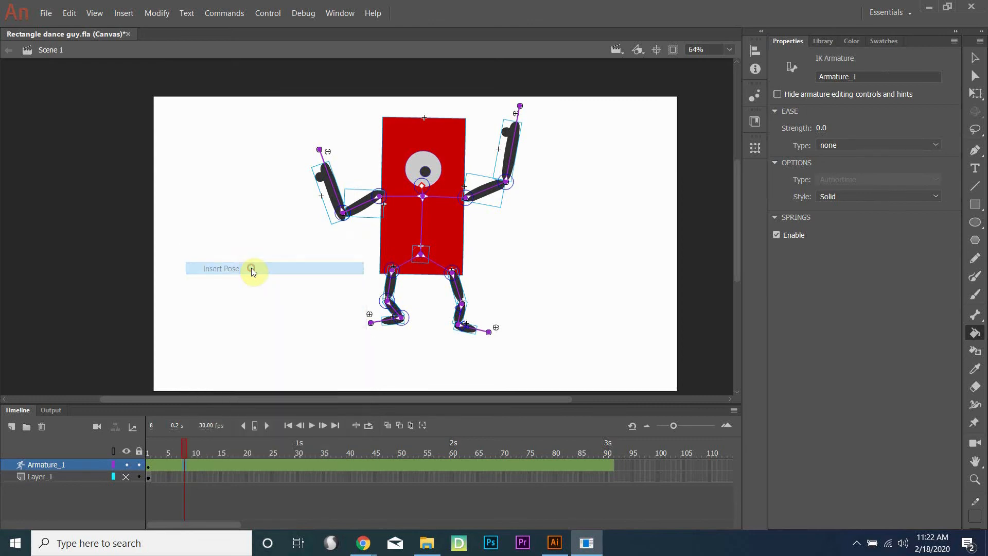
pyautogui.click(976, 58)
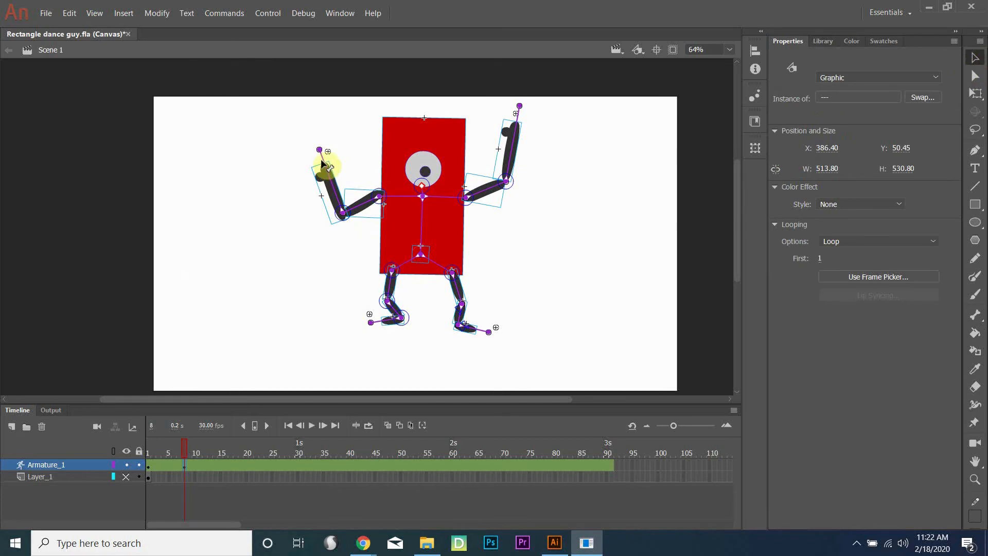
pyautogui.moveTo(320, 151); pyautogui.dragTo(248, 228)
pyautogui.moveTo(521, 107); pyautogui.dragTo(609, 225)
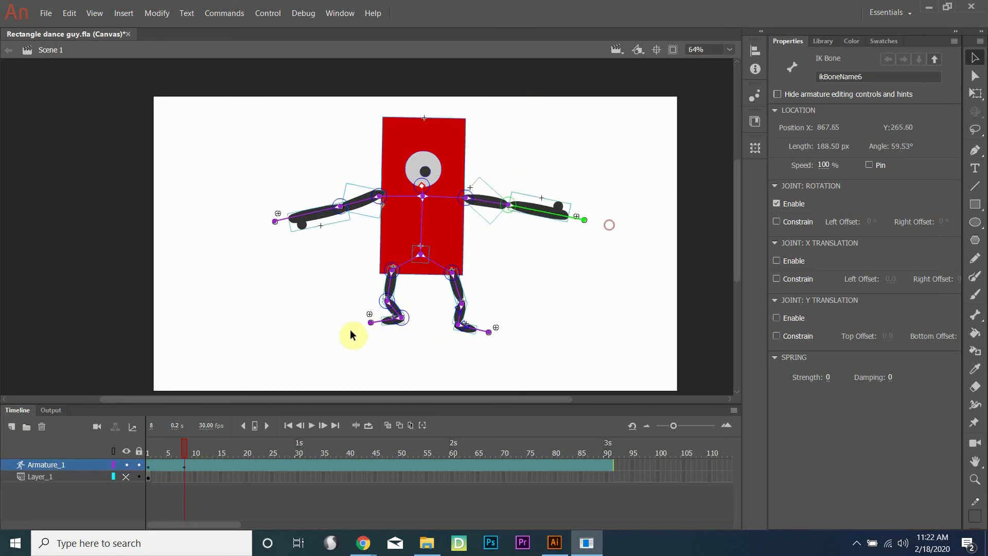
# At frame 8, kick the leg on the left out sideways with a bent knee and tuck the right lower leg inward.
pyautogui.moveTo(389, 305); pyautogui.dragTo(402, 306)
pyautogui.hotkey('ctrl', 'z')
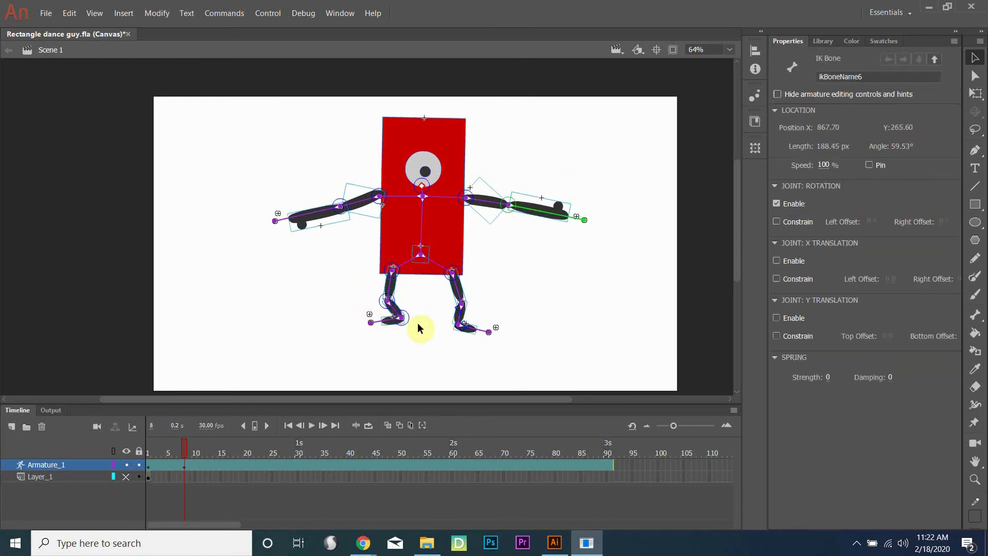
pyautogui.moveTo(433, 243); pyautogui.dragTo(409, 282)
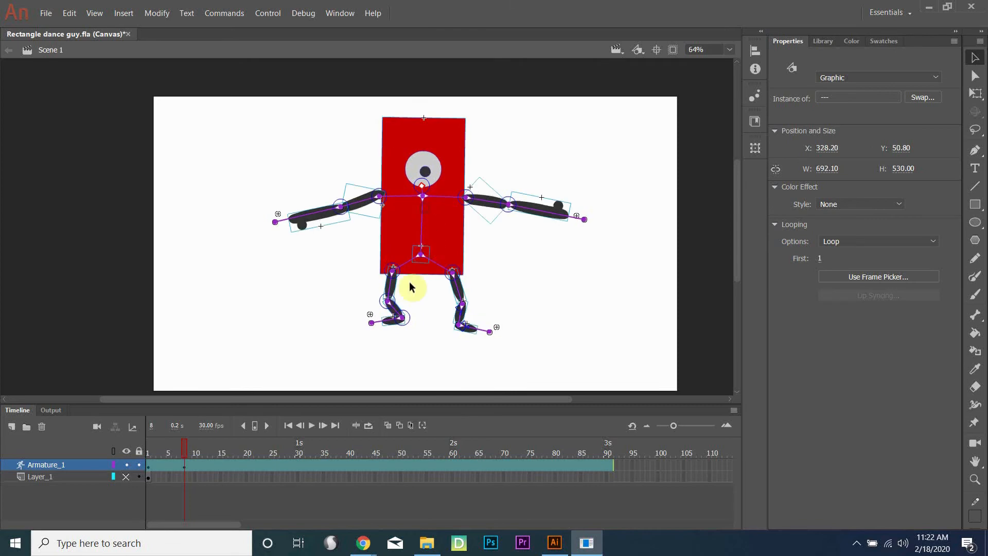
pyautogui.click(344, 307)
pyautogui.moveTo(373, 326); pyautogui.dragTo(312, 298)
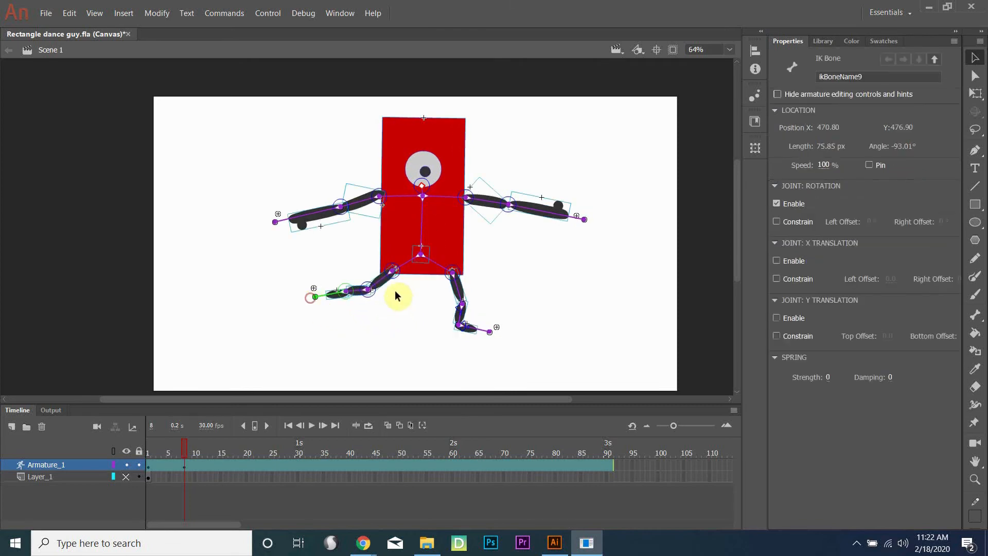
pyautogui.moveTo(372, 287); pyautogui.dragTo(321, 285)
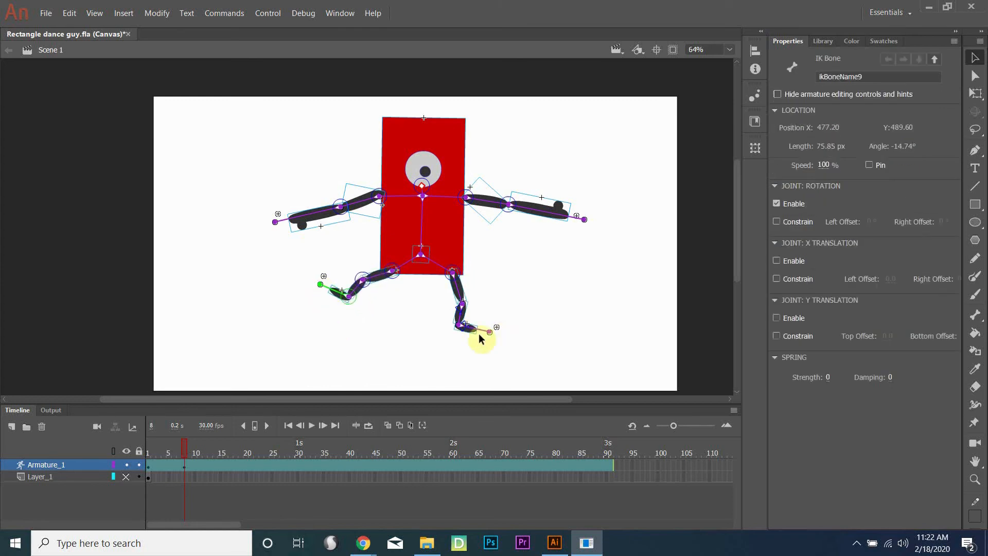
pyautogui.moveTo(469, 331)
pyautogui.mouseDown()
pyautogui.moveTo(456, 324)
pyautogui.moveTo(459, 336)
pyautogui.moveTo(453, 320)
pyautogui.mouseUp()
pyautogui.click(371, 375)
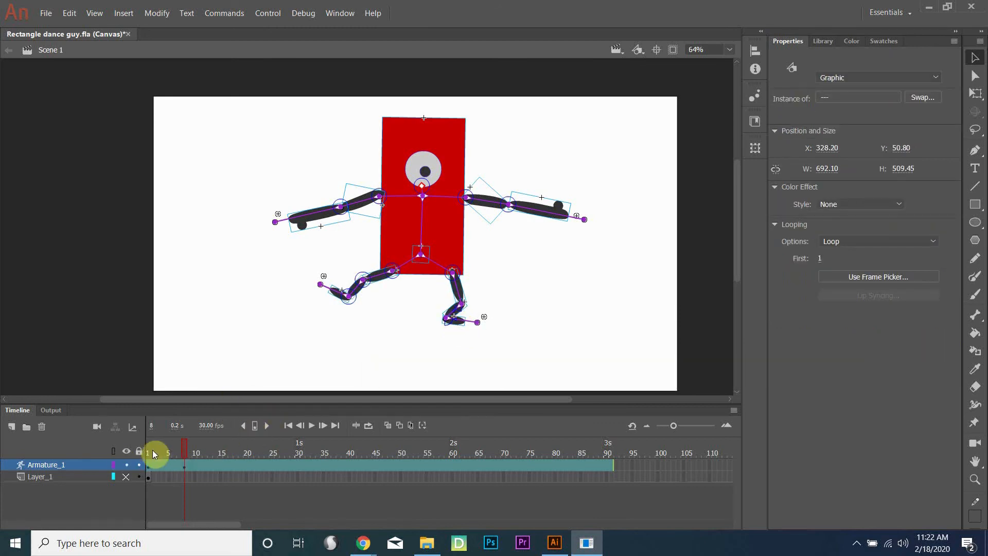
# Insert a pose at frame 16, lower the left leg to standing, and kick the right leg out sideways.
pyautogui.moveTo(185, 446)
pyautogui.mouseDown()
pyautogui.moveTo(144, 450)
pyautogui.moveTo(212, 446)
pyautogui.moveTo(159, 444)
pyautogui.moveTo(175, 439)
pyautogui.moveTo(165, 436)
pyautogui.moveTo(147, 443)
pyautogui.moveTo(204, 444)
pyautogui.mouseUp()
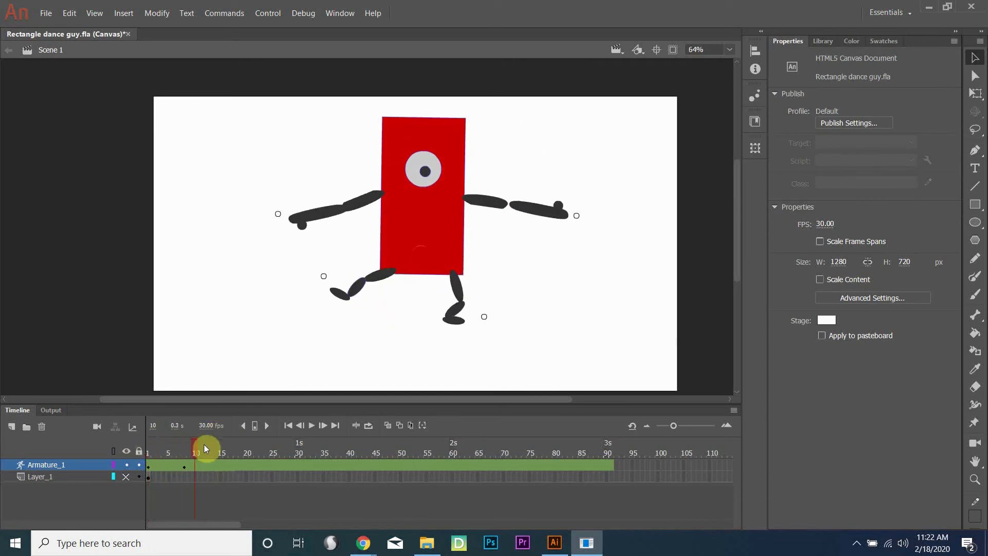
pyautogui.rightClick(226, 461)
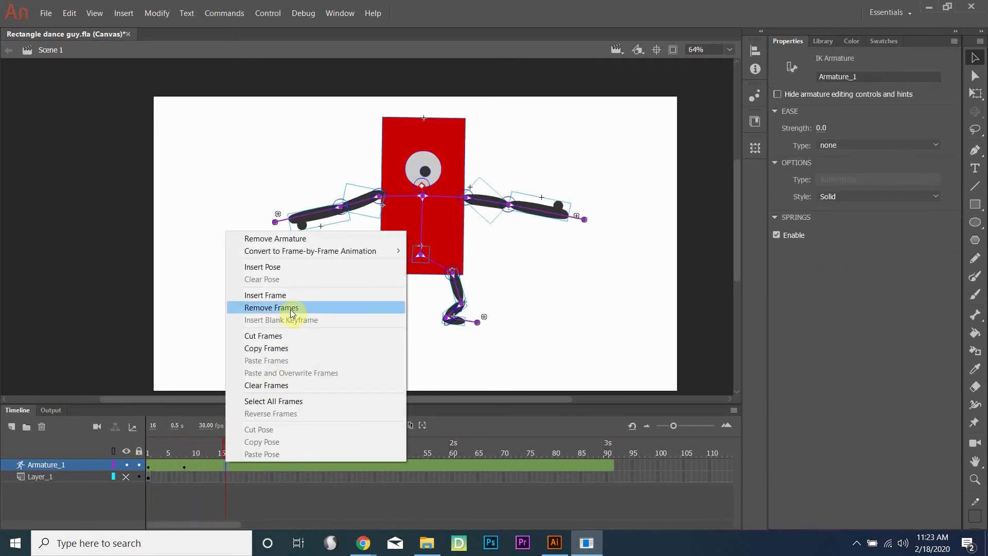
pyautogui.click(287, 268)
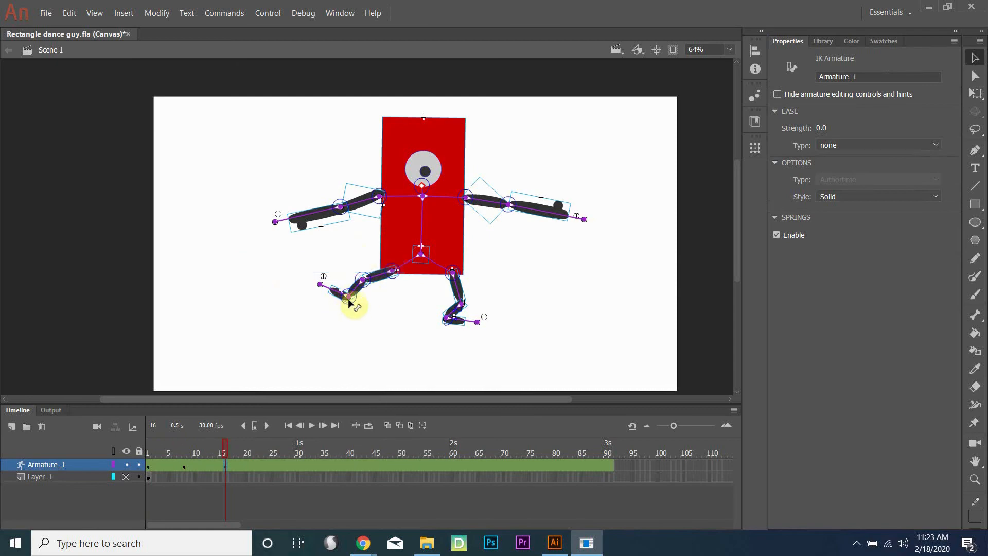
pyautogui.moveTo(356, 304); pyautogui.dragTo(401, 327)
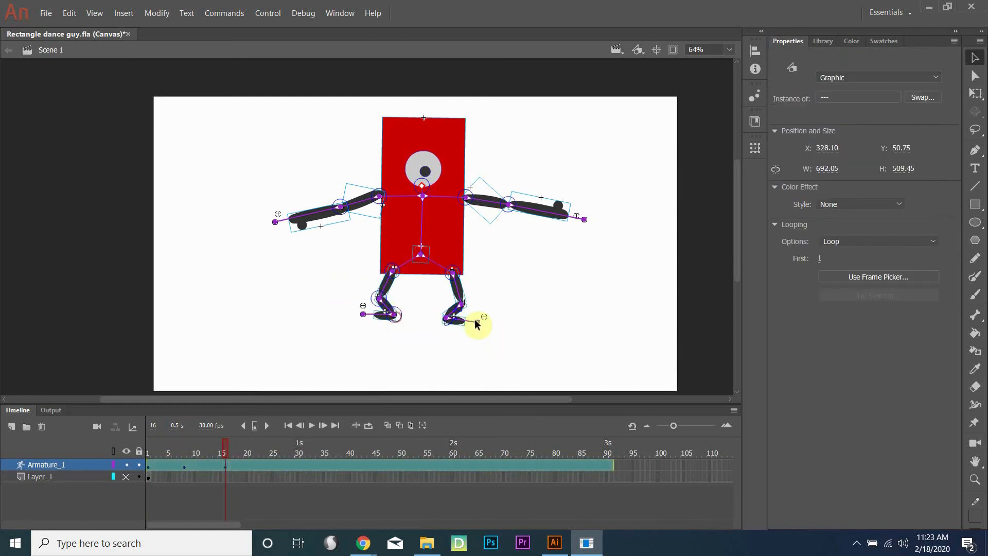
pyautogui.moveTo(463, 309); pyautogui.dragTo(537, 274)
pyautogui.moveTo(395, 320); pyautogui.dragTo(365, 321)
# At frame 16, bend both arms so the elbows point up and the hands hang down.
pyautogui.moveTo(343, 208); pyautogui.dragTo(304, 223)
pyautogui.click(513, 212)
pyautogui.moveTo(508, 208); pyautogui.dragTo(570, 227)
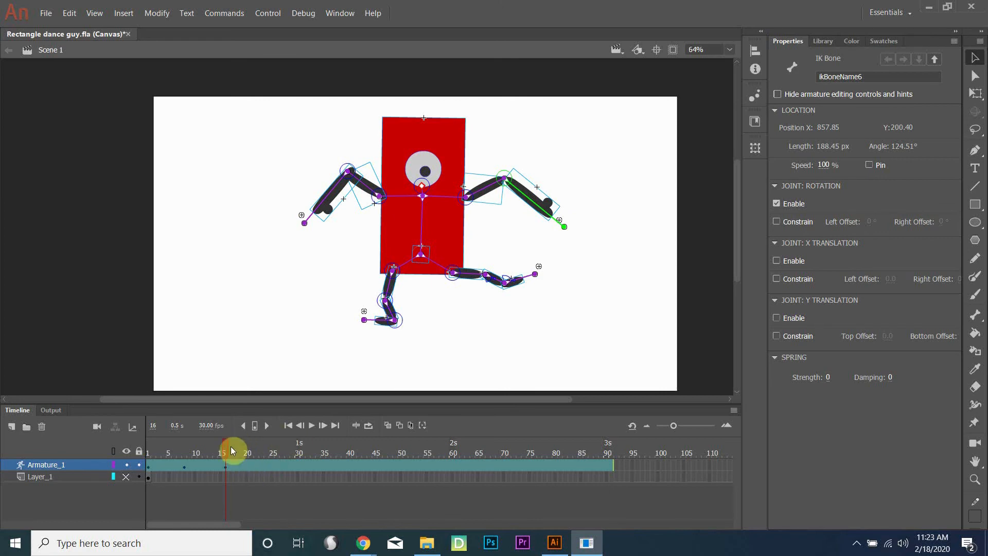
# Copy the pose at frame 8 and paste it at frame 24 of the Armature_1 layer.
pyautogui.moveTo(227, 445); pyautogui.dragTo(247, 449)
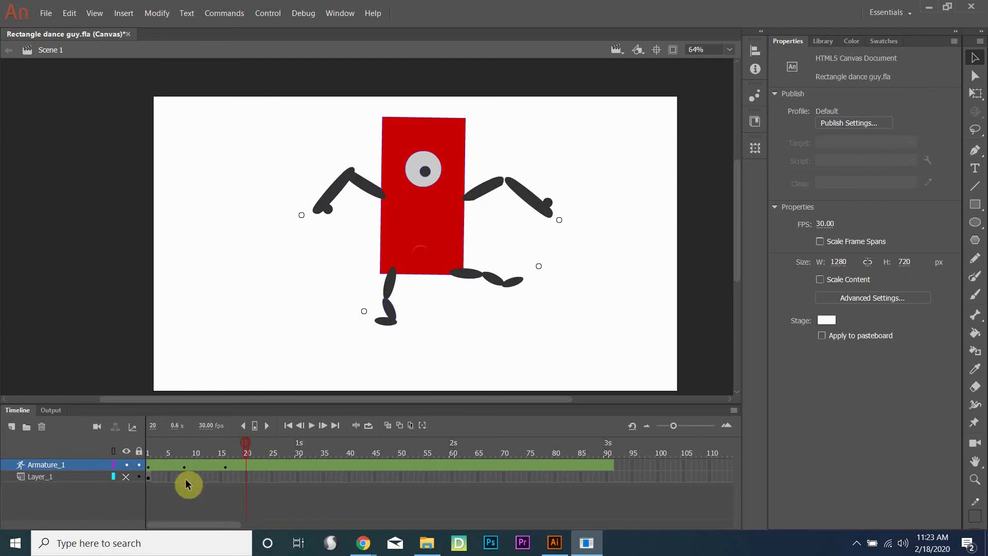
pyautogui.rightClick(186, 469)
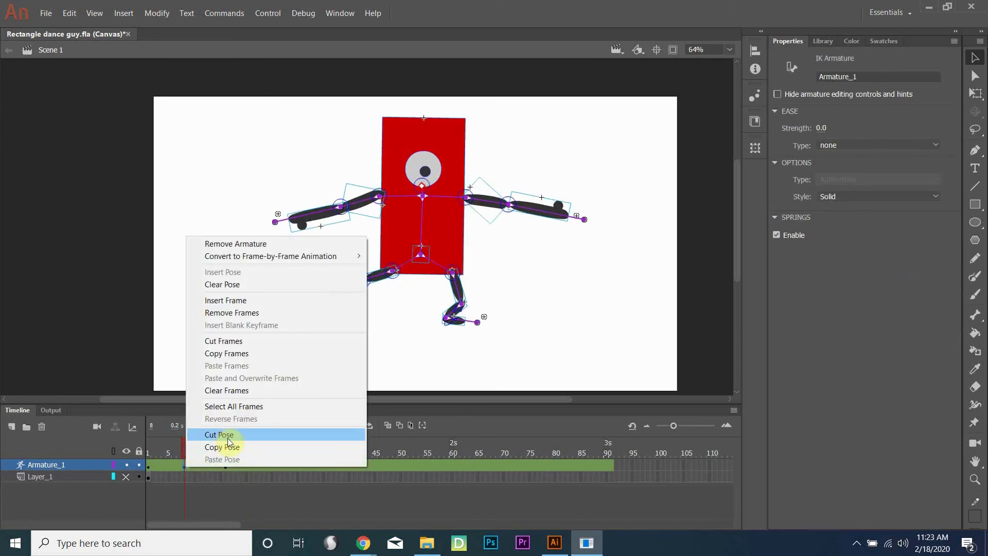
pyautogui.click(228, 447)
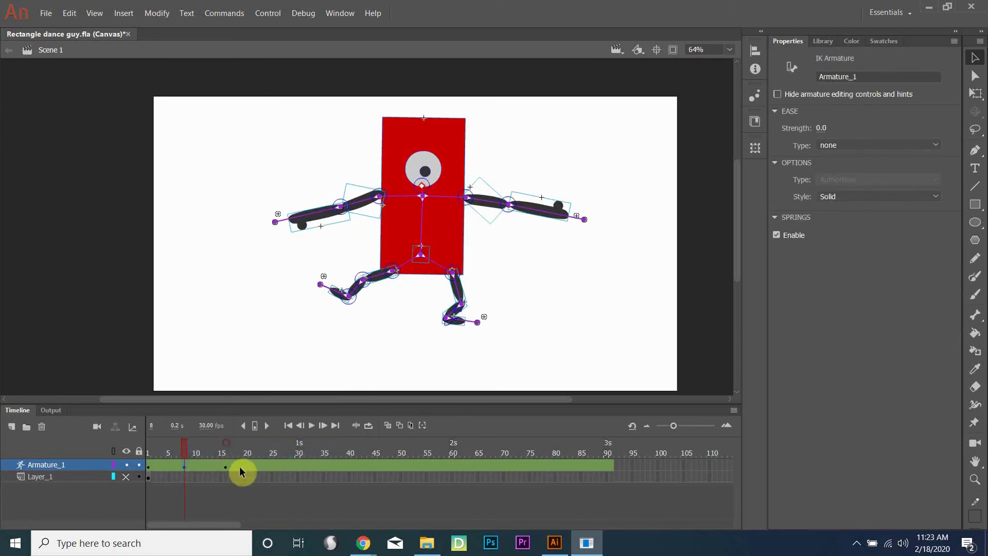
pyautogui.rightClick(268, 465)
pyautogui.click(309, 457)
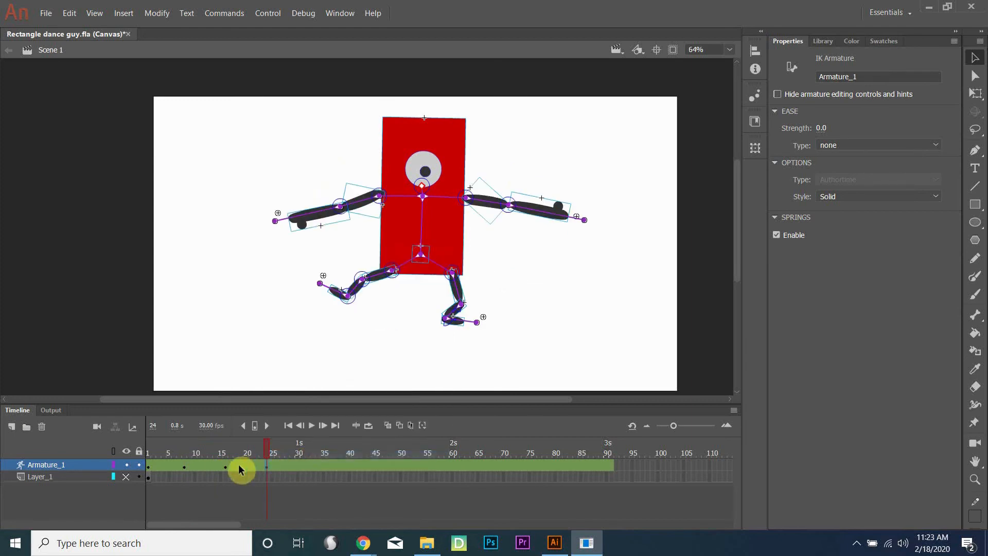
# Copy the pose at frame 16 and paste it at frames 31, 45, 61 and 77 of the Armature_1 layer.
pyautogui.click(225, 466)
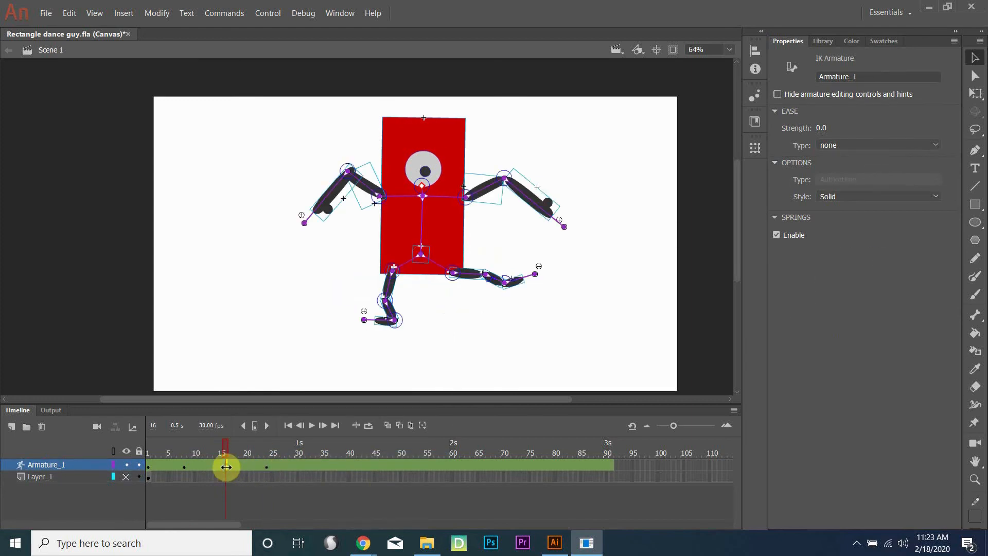
pyautogui.rightClick(227, 467)
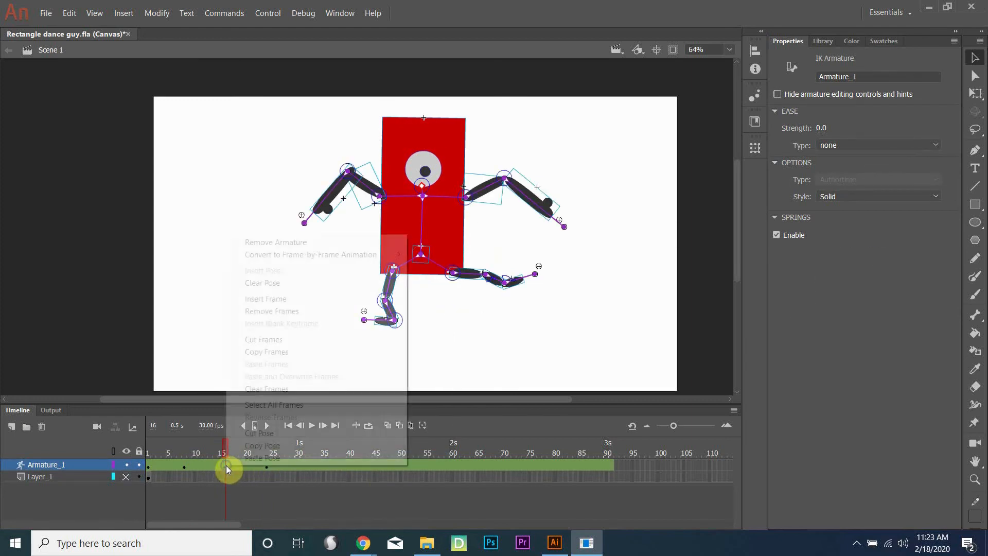
pyautogui.click(260, 446)
pyautogui.rightClick(304, 466)
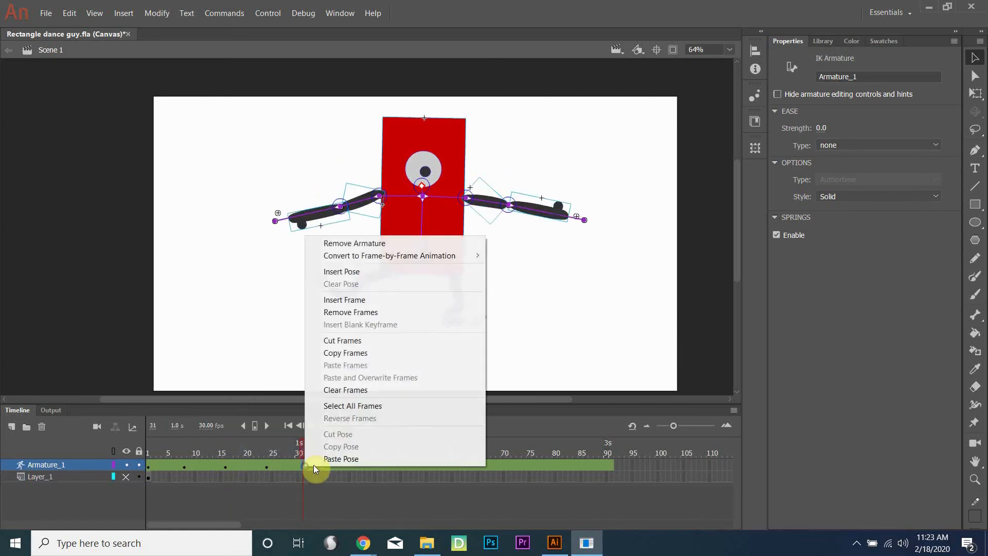
pyautogui.click(369, 456)
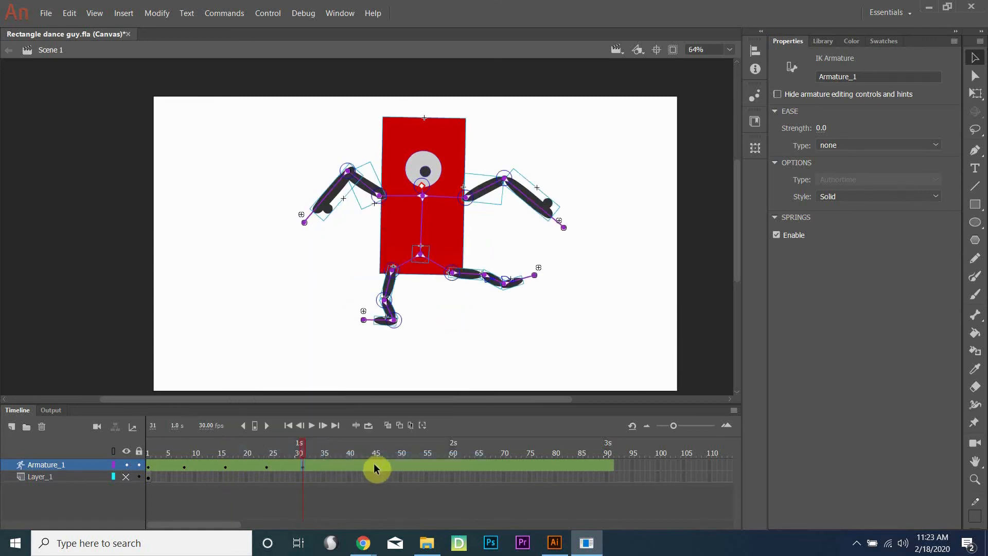
pyautogui.rightClick(378, 463)
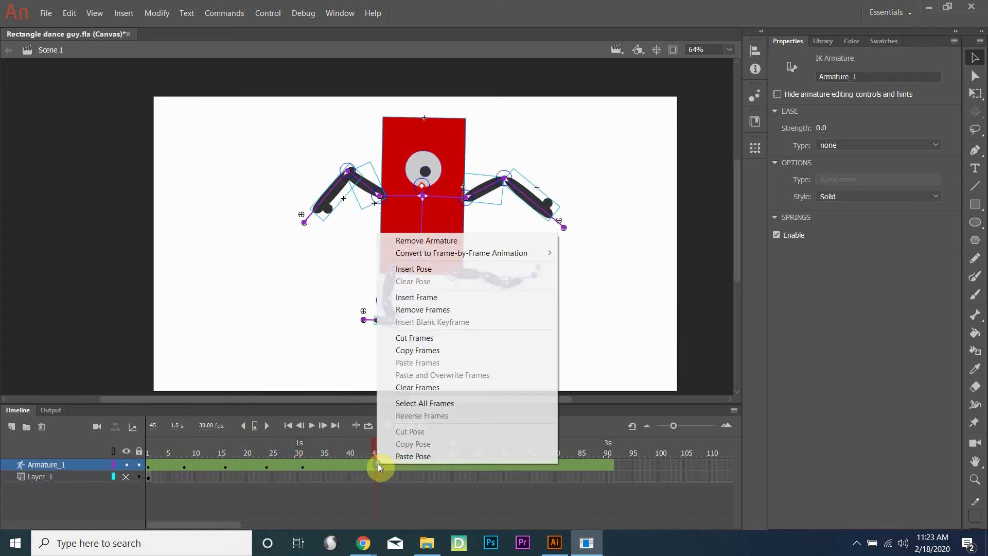
pyautogui.click(407, 455)
pyautogui.rightClick(455, 470)
pyautogui.click(481, 459)
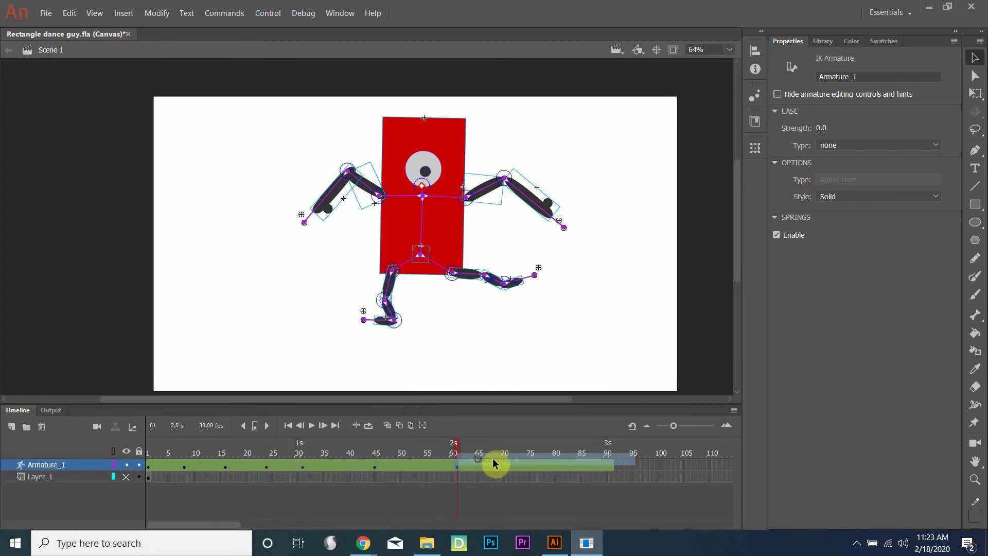
pyautogui.rightClick(538, 466)
pyautogui.click(566, 459)
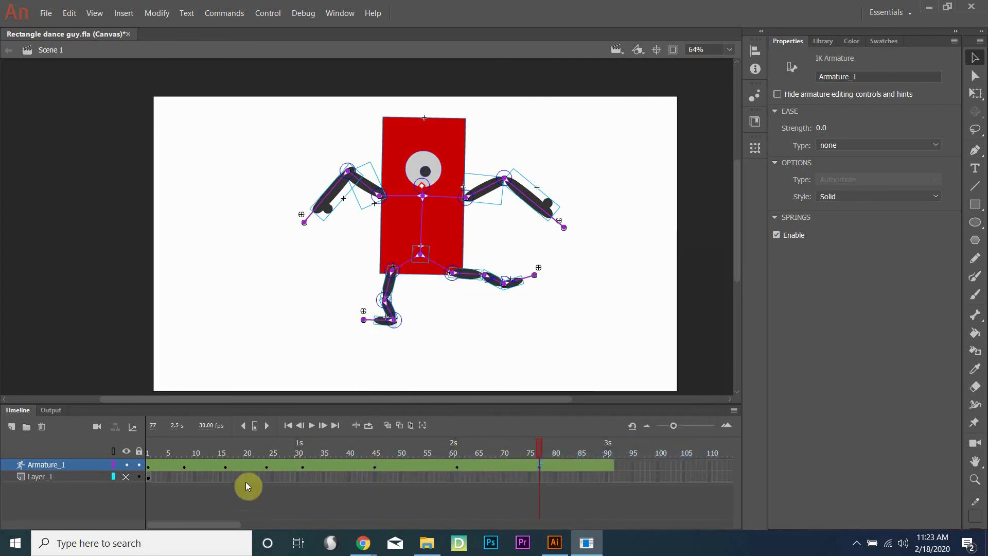
# Copy the pose at frame 24 and paste it at frames 38, 52, 69 and 85 of the Armature_1 layer.
pyautogui.click(303, 465)
pyautogui.click(371, 452)
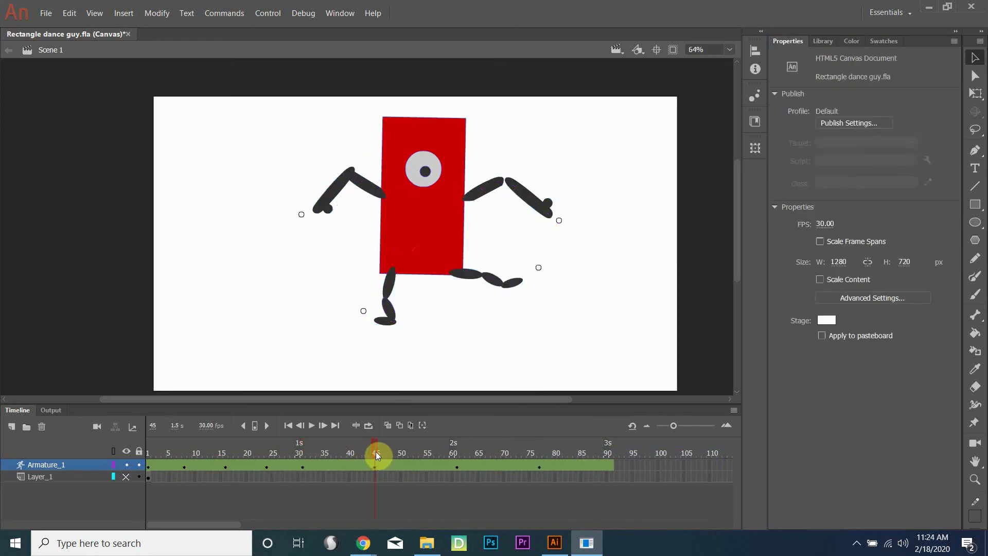
pyautogui.rightClick(267, 467)
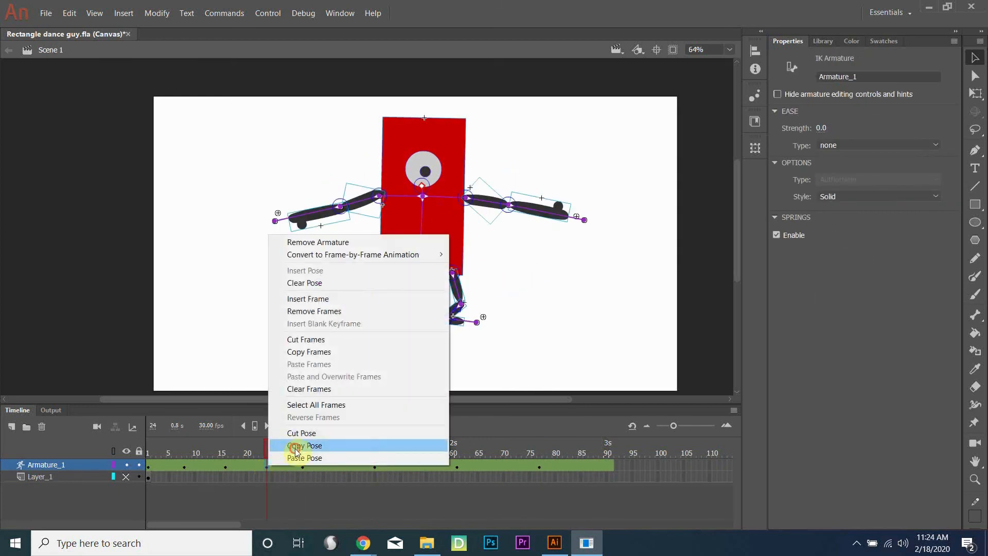
pyautogui.click(294, 445)
pyautogui.rightClick(340, 468)
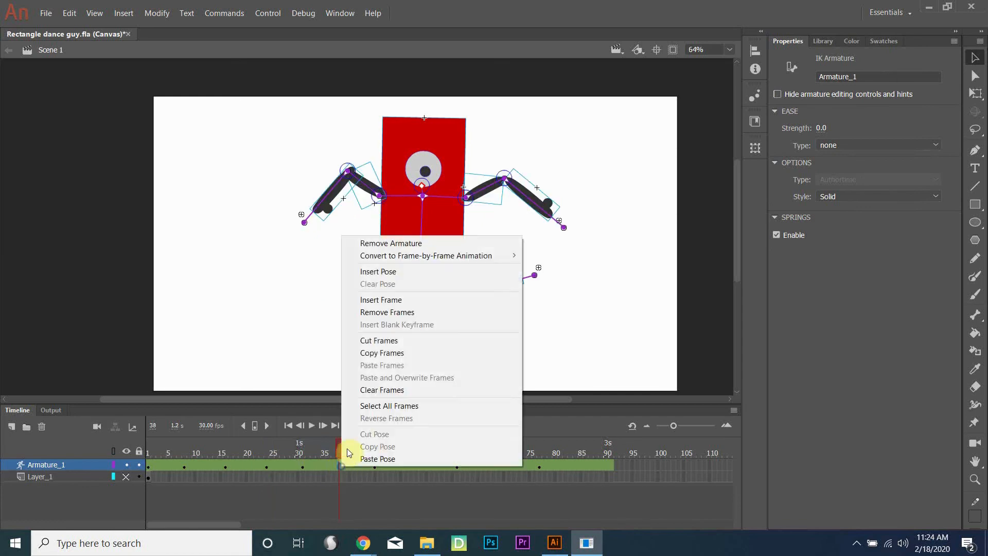
pyautogui.click(383, 457)
pyautogui.rightClick(415, 464)
pyautogui.click(422, 459)
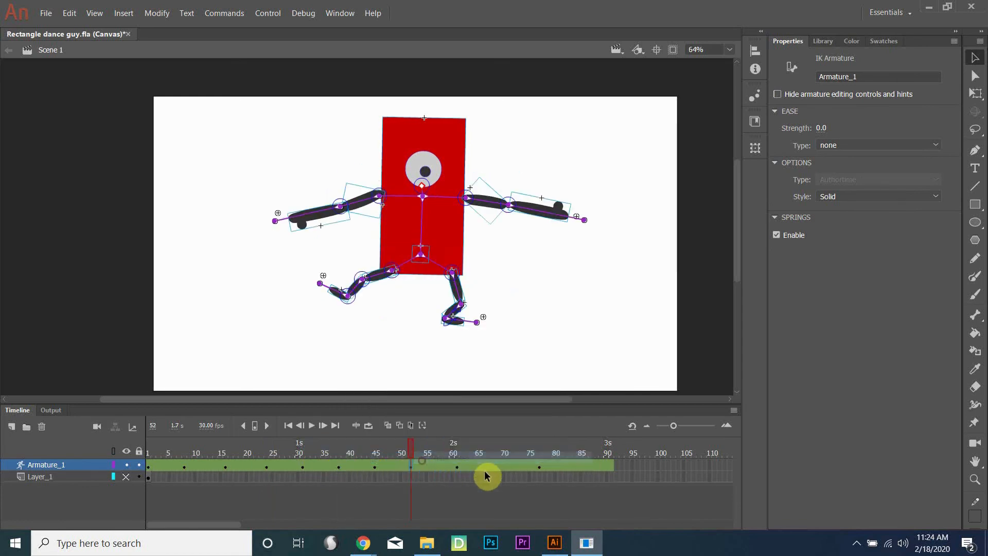
pyautogui.rightClick(498, 466)
pyautogui.click(506, 462)
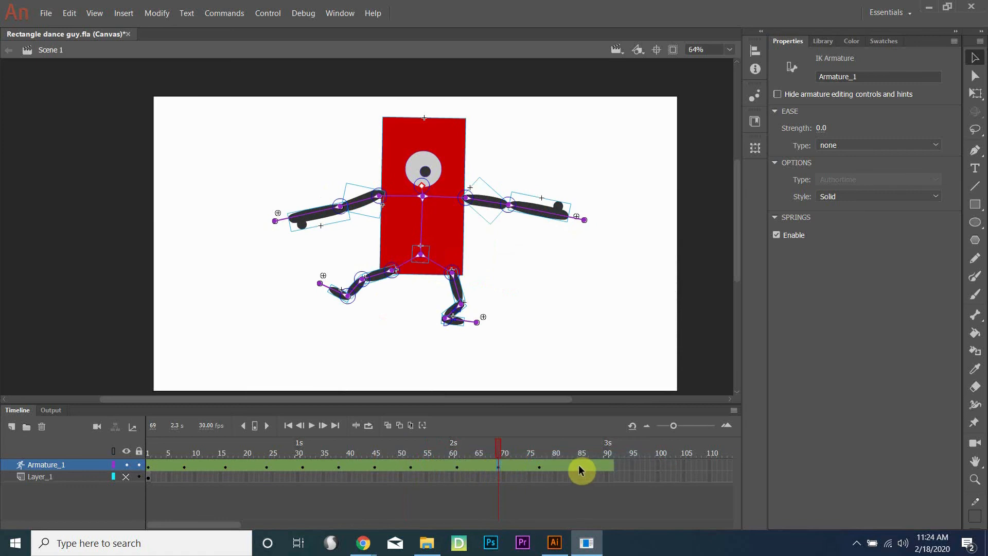
pyautogui.rightClick(579, 465)
pyautogui.click(588, 459)
# Play the dance animation from frame 1 to check the alternating poses.
pyautogui.moveTo(183, 443); pyautogui.dragTo(132, 448)
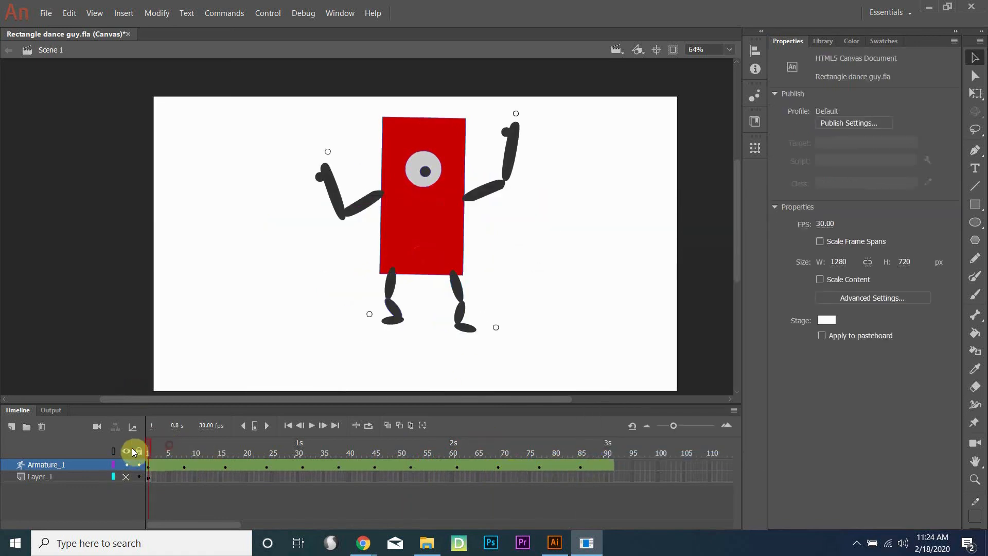
pyautogui.click(312, 425)
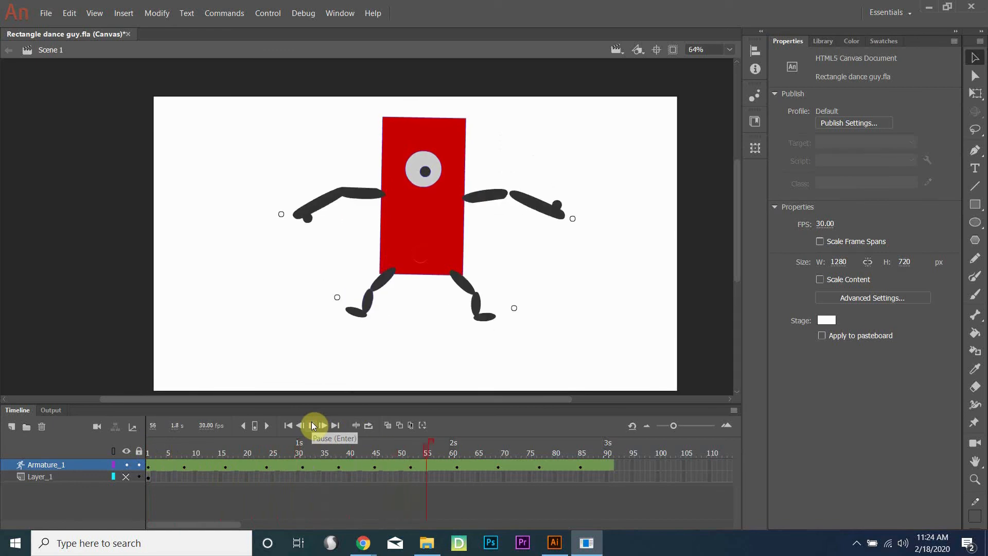
pyautogui.click(312, 426)
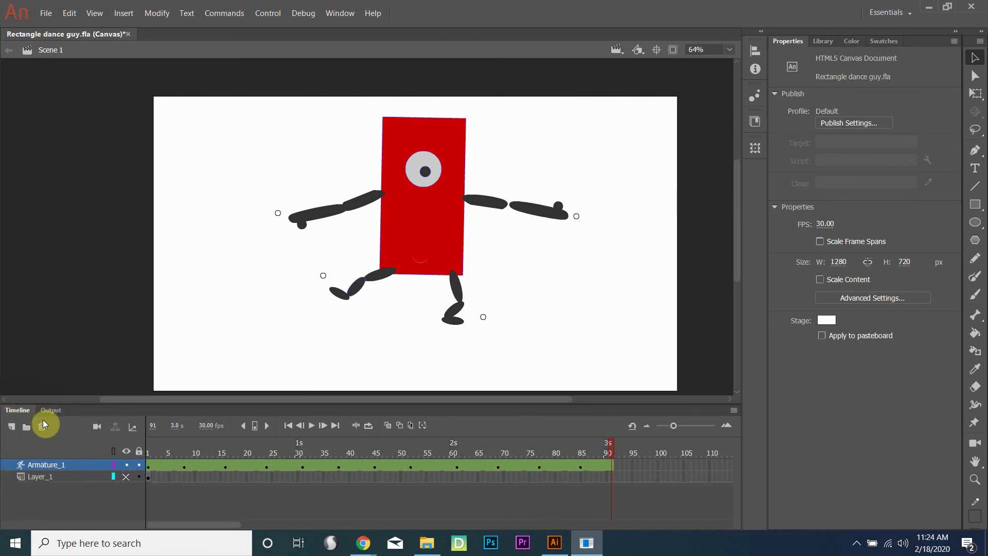
# Add a new layer above Armature_1 and draw a flat blue oval mouth, about 129 by 30 px, below the eye at frame 1.
pyautogui.click(10, 428)
pyautogui.moveTo(165, 458); pyautogui.dragTo(150, 444)
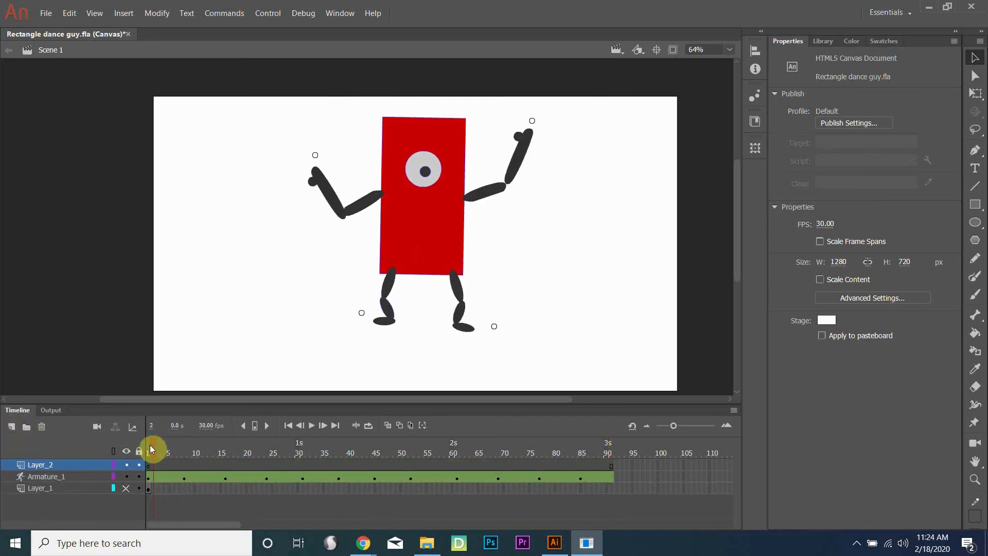
pyautogui.click(982, 228)
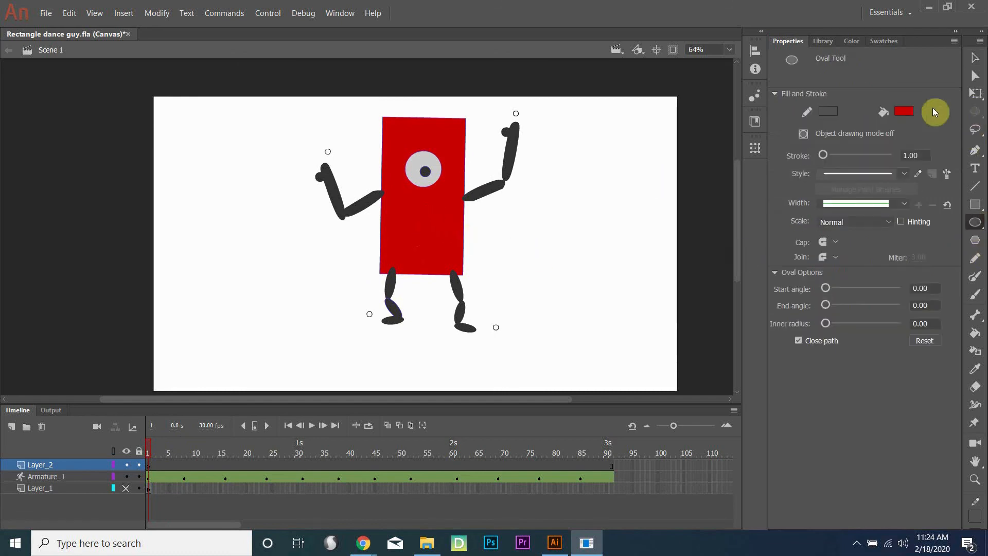
pyautogui.click(904, 111)
pyautogui.click(788, 195)
pyautogui.moveTo(397, 208); pyautogui.dragTo(453, 224)
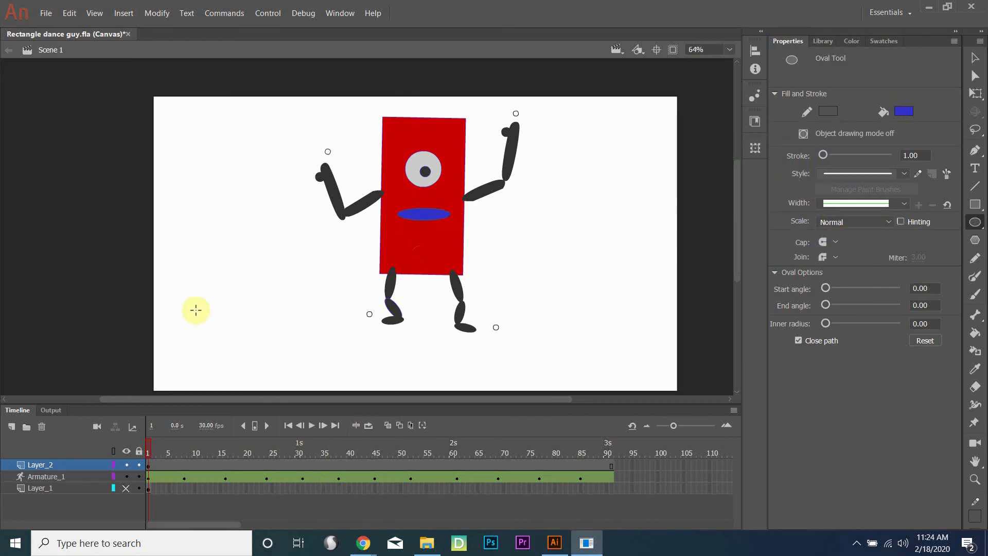
# Insert a keyframe at frame 8 of Layer_2 and pull the mouth's lower edge down into a wide-open smile.
pyautogui.moveTo(148, 450); pyautogui.dragTo(185, 450)
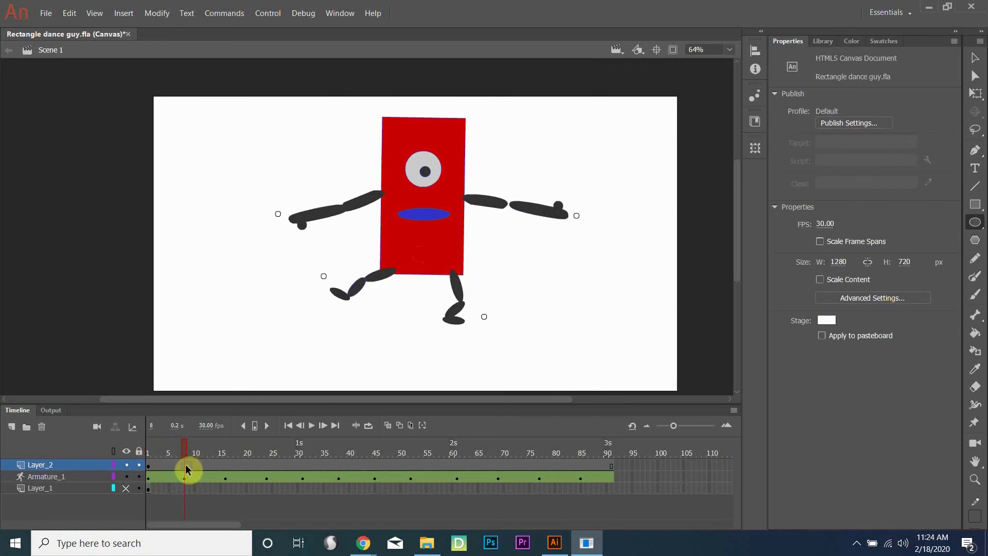
pyautogui.rightClick(185, 464)
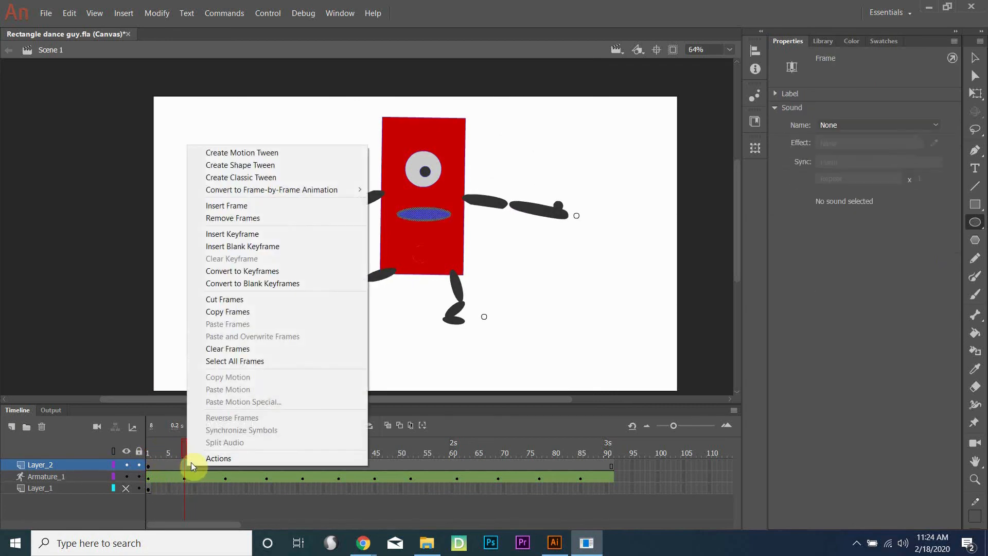
pyautogui.click(232, 234)
pyautogui.click(974, 57)
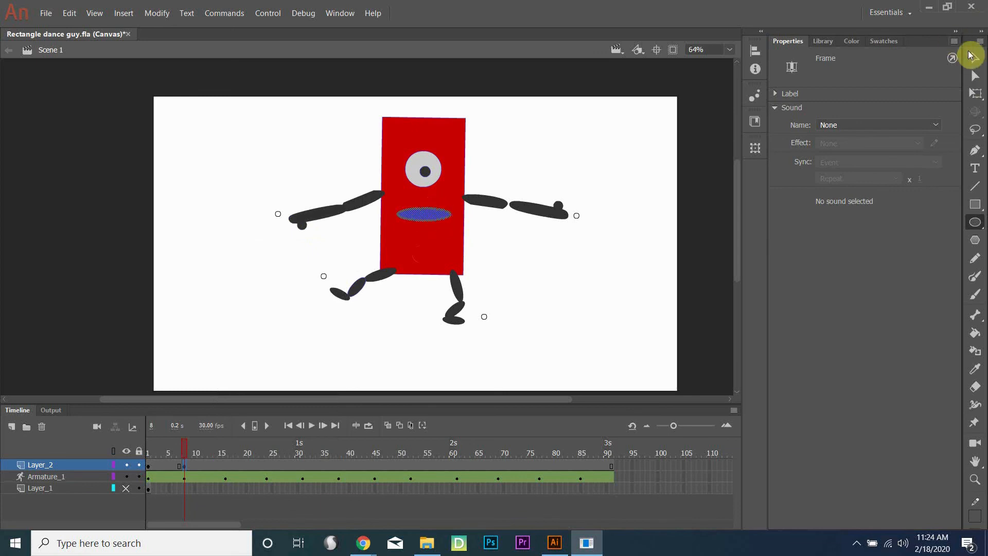
pyautogui.click(449, 212)
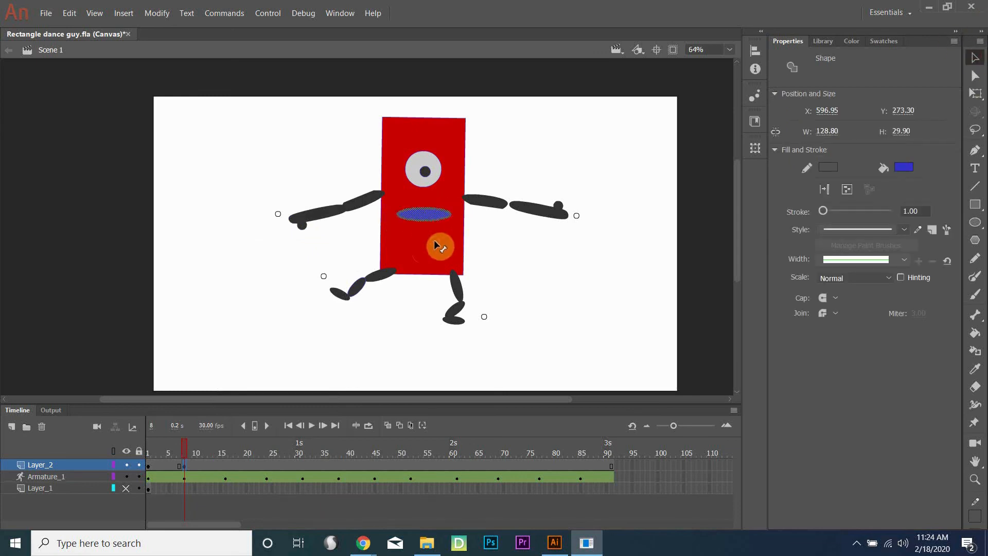
pyautogui.click(427, 222)
pyautogui.click(432, 227)
pyautogui.click(530, 245)
pyautogui.moveTo(439, 223); pyautogui.dragTo(426, 246)
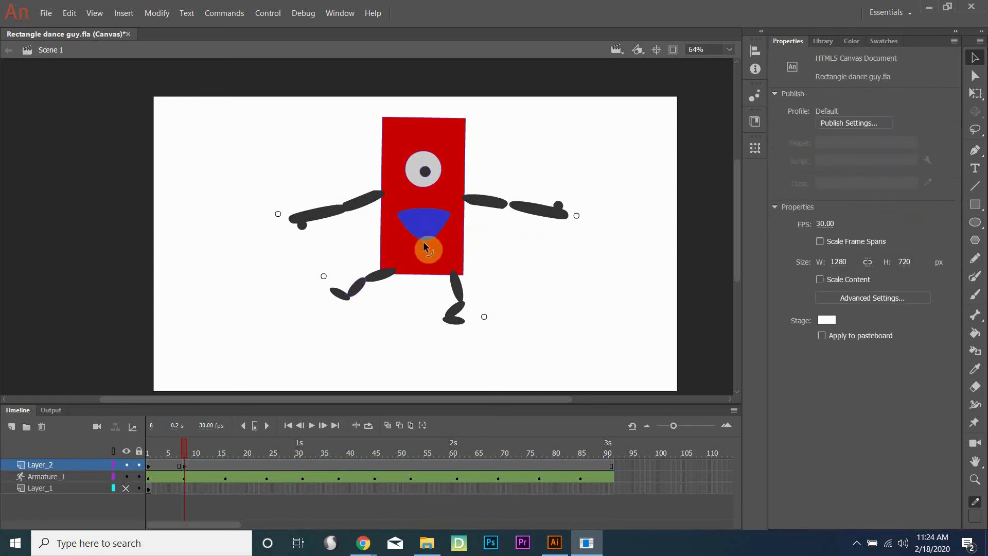
# Create a shape tween on Layer_2 between the mouth keyframes at frames 1 and 8.
pyautogui.moveTo(185, 448); pyautogui.dragTo(228, 452)
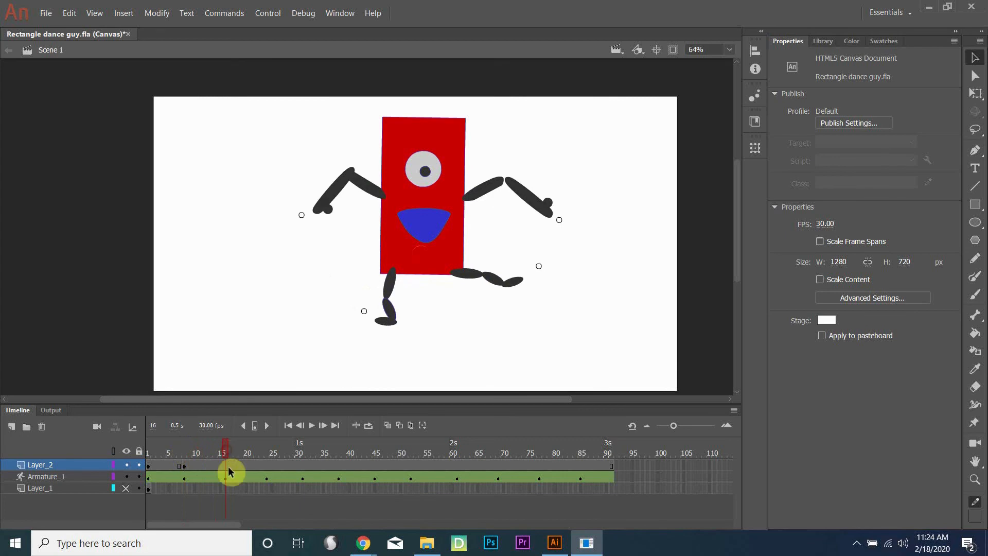
pyautogui.rightClick(170, 465)
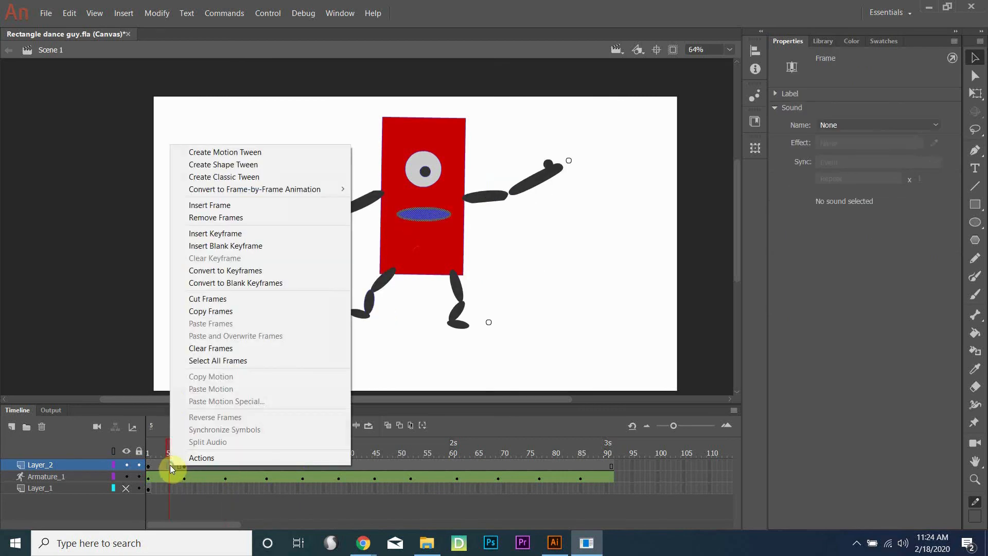
pyautogui.click(247, 165)
# Insert Layer_2 keyframes at frames 22 and 31, and push the mouth's lower edge up into a lopsided shape at frame 31.
pyautogui.moveTo(174, 445); pyautogui.dragTo(253, 443)
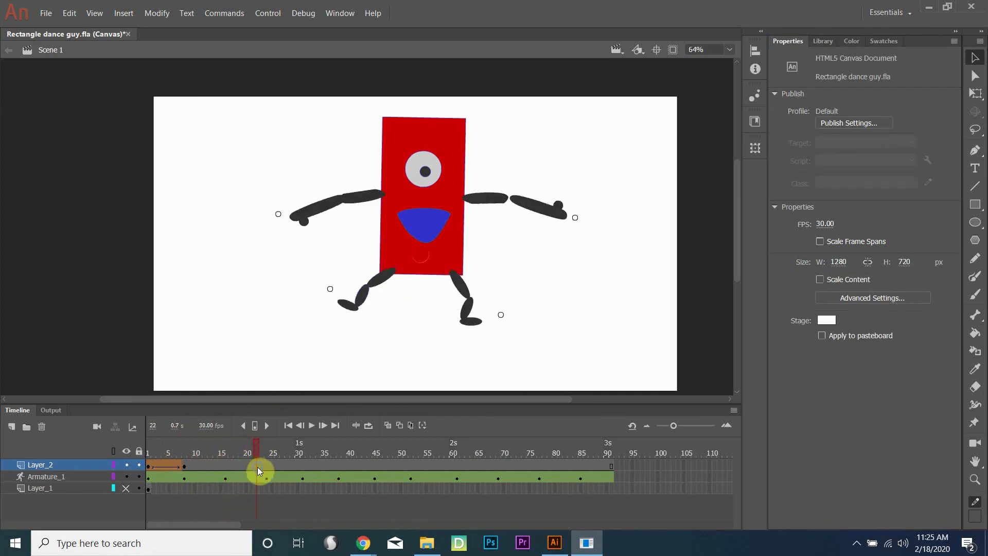
pyautogui.rightClick(257, 468)
pyautogui.click(329, 232)
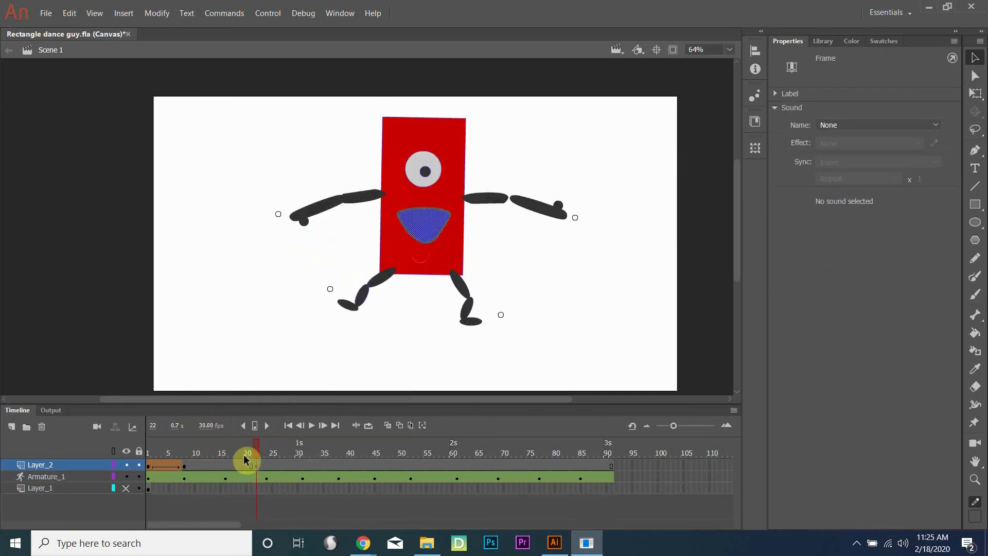
pyautogui.moveTo(256, 449); pyautogui.dragTo(302, 467)
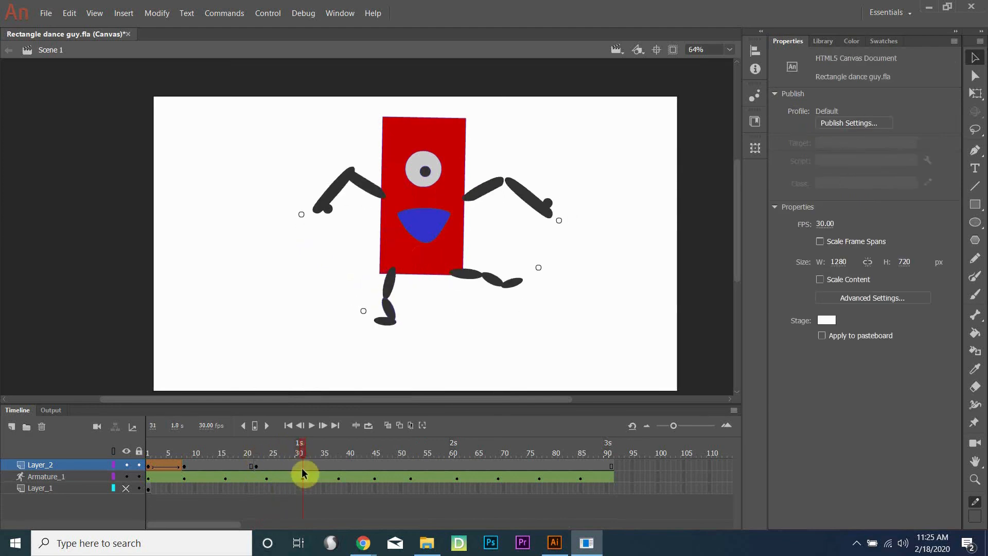
pyautogui.rightClick(302, 469)
pyautogui.click(400, 231)
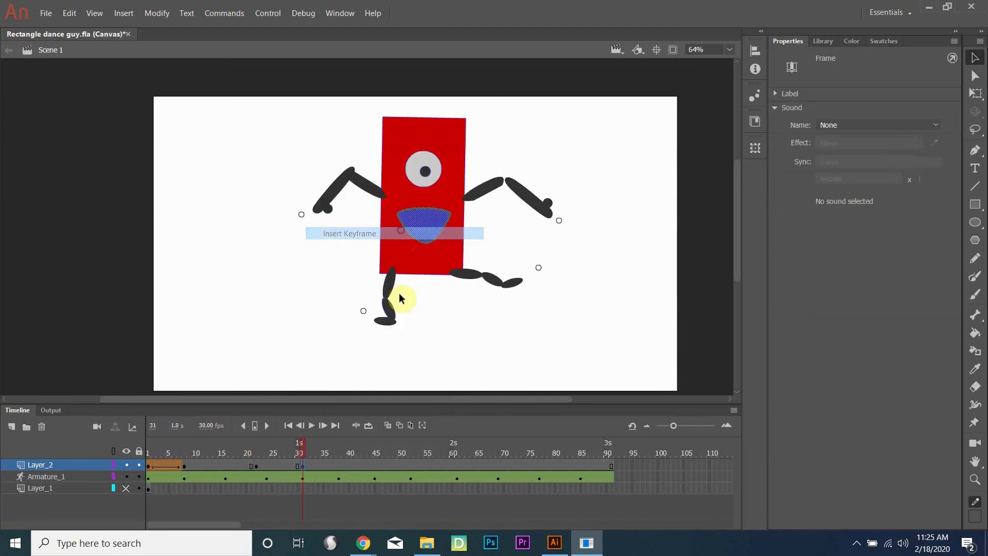
pyautogui.click(507, 245)
pyautogui.moveTo(434, 246); pyautogui.dragTo(416, 235)
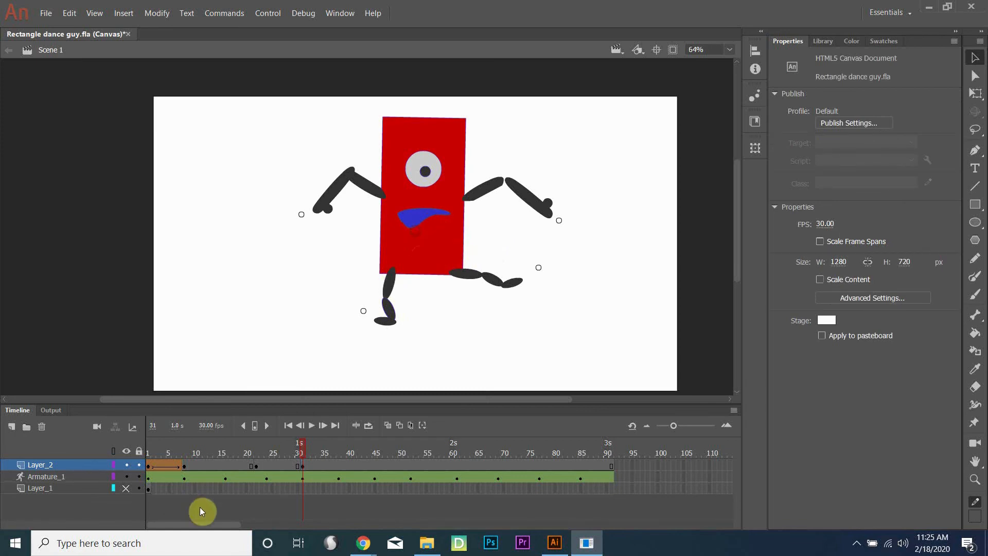
# Create shape tweens on Layer_2 between frames 22 and 31 and between frames 8 and 22.
pyautogui.rightClick(273, 467)
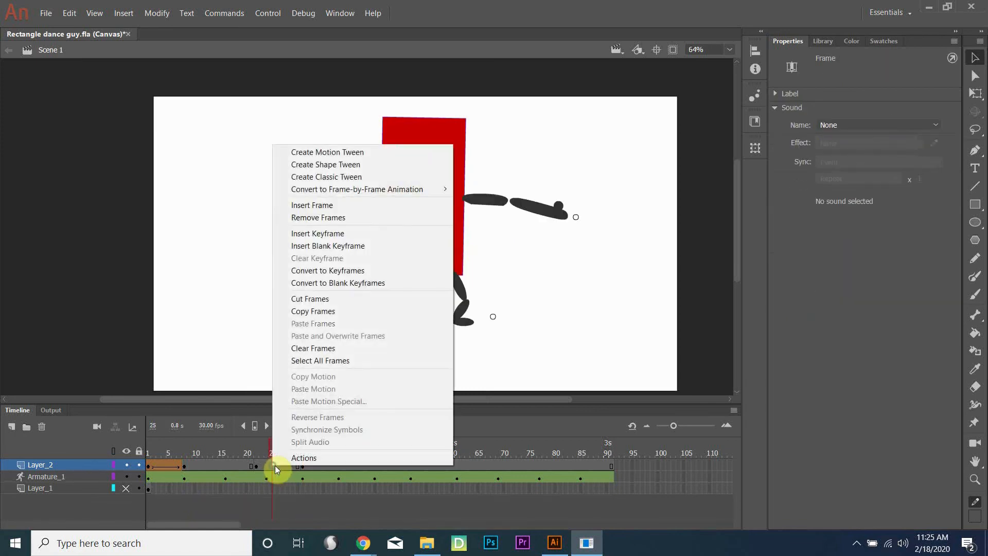
pyautogui.click(323, 162)
pyautogui.click(235, 464)
pyautogui.rightClick(236, 463)
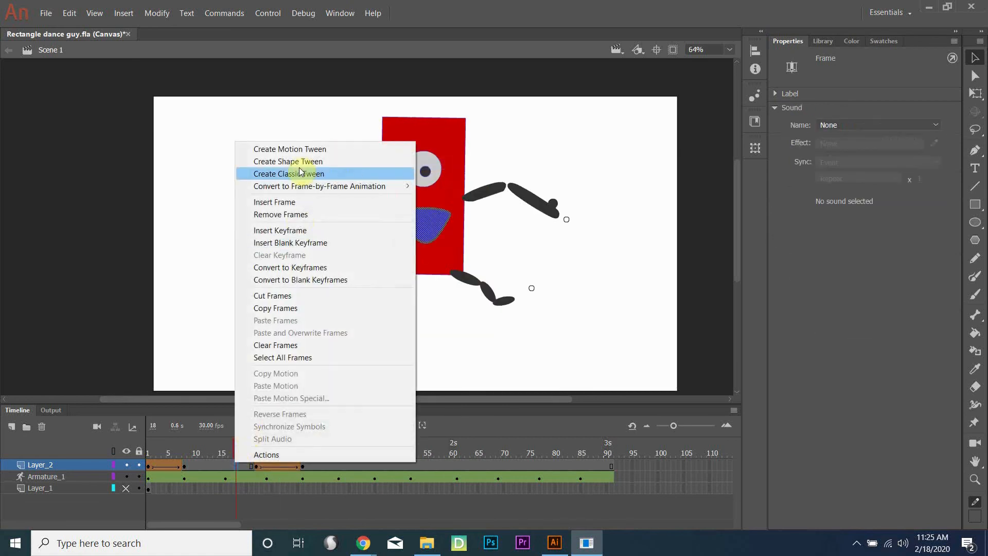
pyautogui.click(298, 159)
# Play the animation from frame 1 to check the mouth movement with the dance.
pyautogui.moveTo(236, 440); pyautogui.dragTo(149, 439)
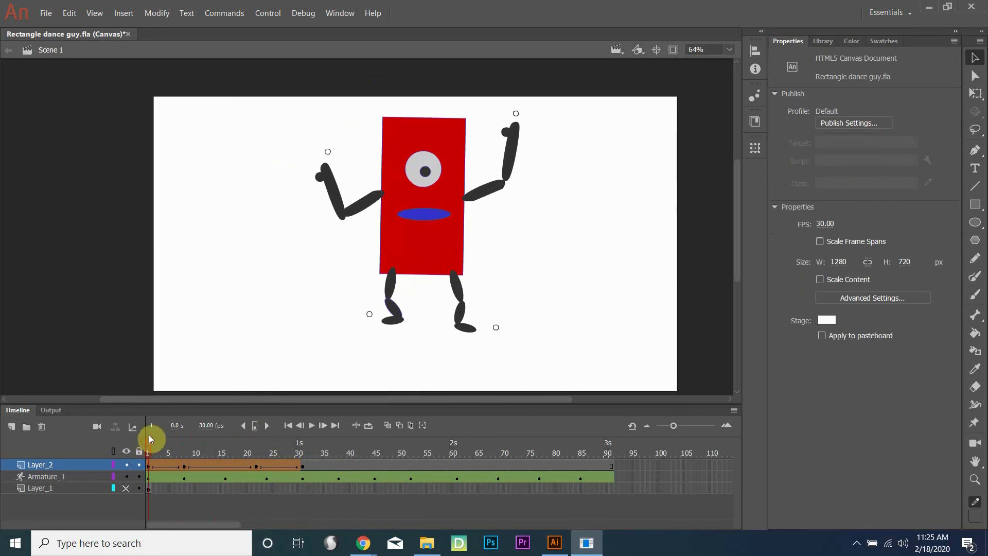
pyautogui.click(311, 426)
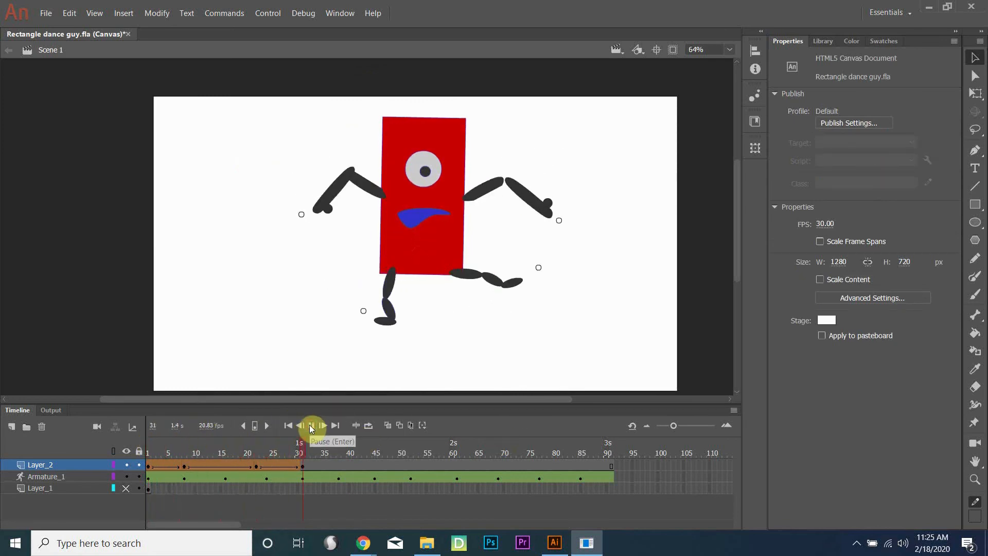
pyautogui.click(311, 425)
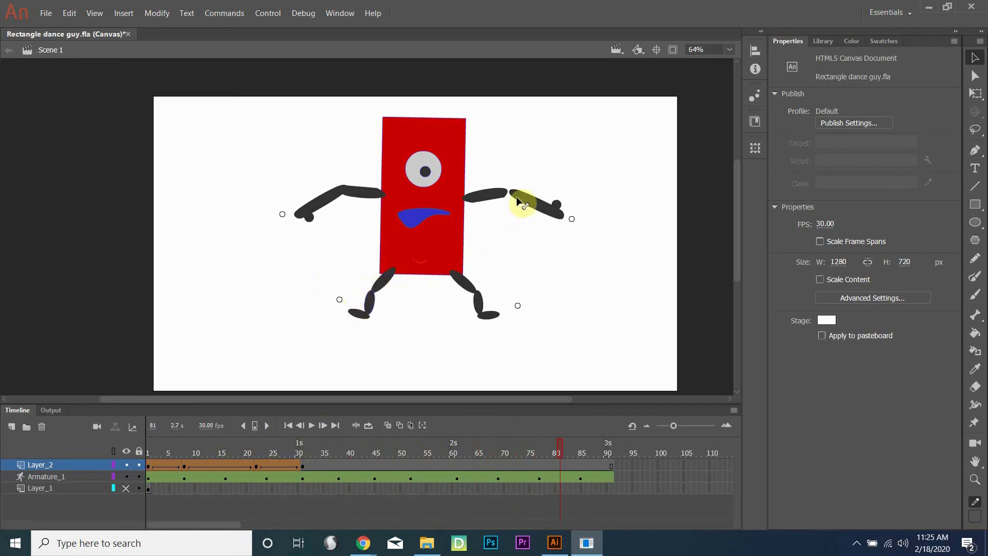
# Add an armature pose at frame 81 by bending the forearm on the right side of the body downward at the elbow.
pyautogui.moveTo(507, 197); pyautogui.dragTo(538, 264)
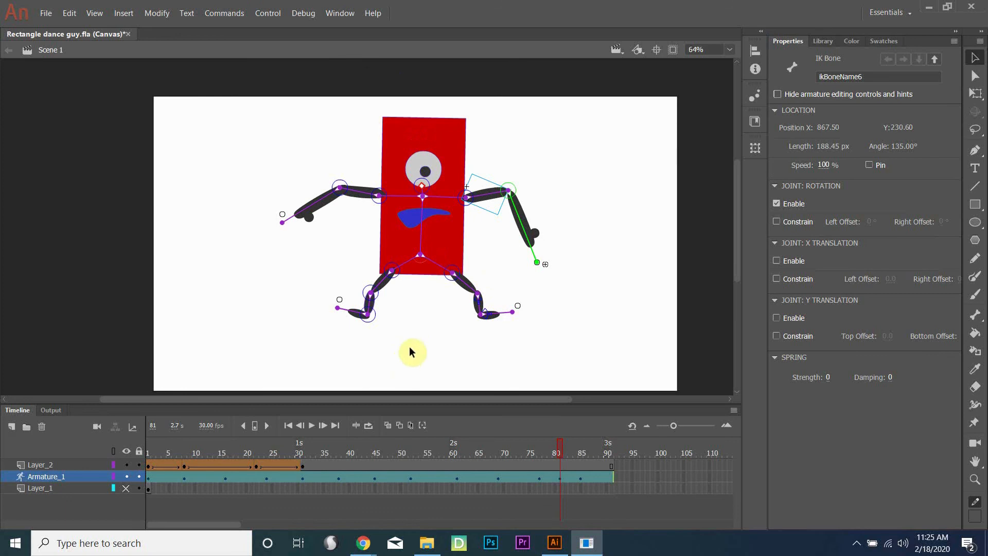
pyautogui.scroll(5, 493, 278)
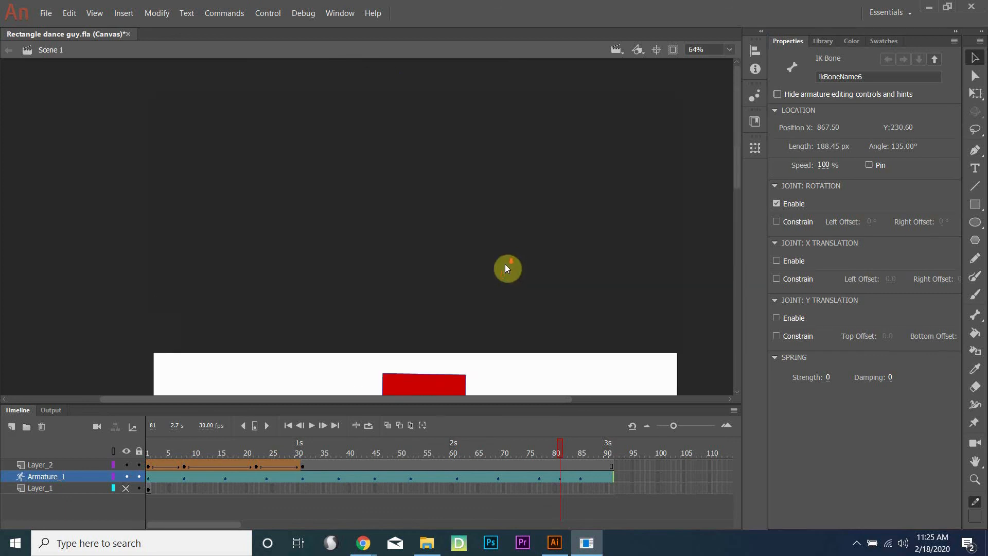
pyautogui.scroll(-6, 505, 265)
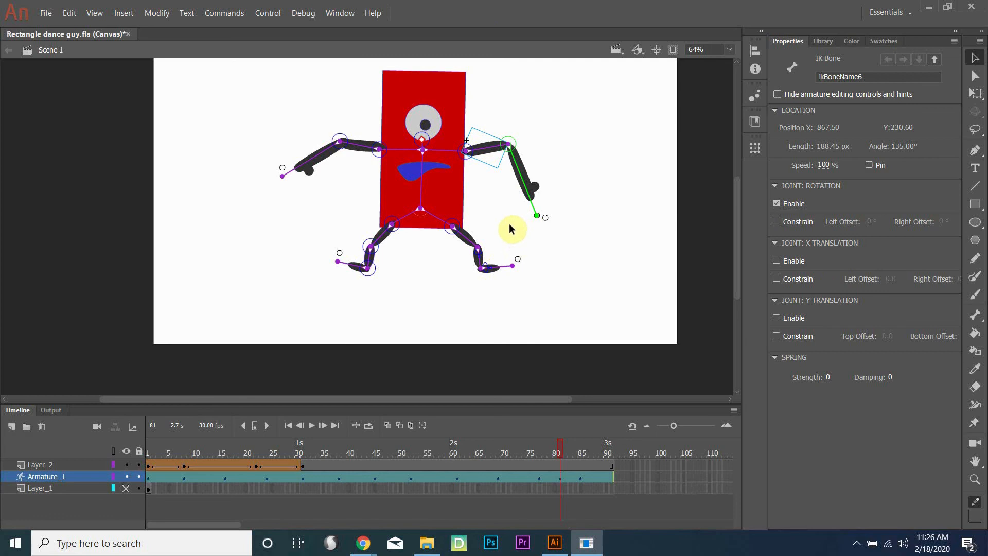
# Replay the dance from frame 1 to review the arm, leg and mouth movement together.
pyautogui.moveTo(314, 454); pyautogui.dragTo(156, 447)
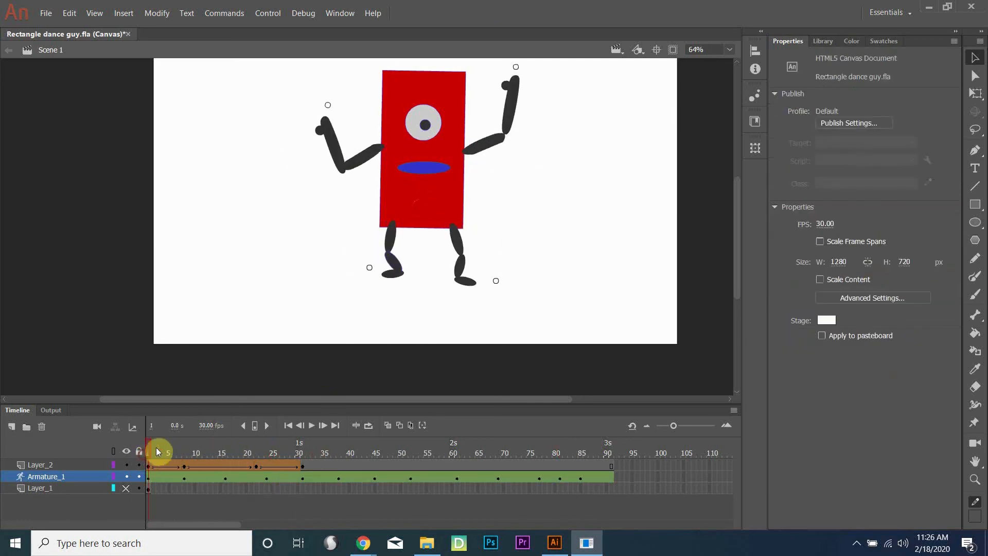
pyautogui.click(308, 425)
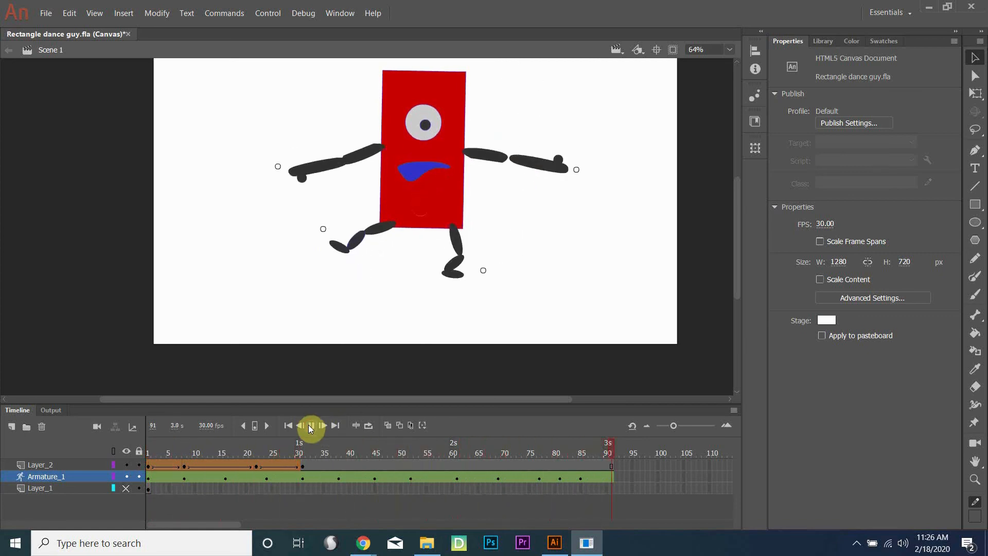
pyautogui.click(309, 425)
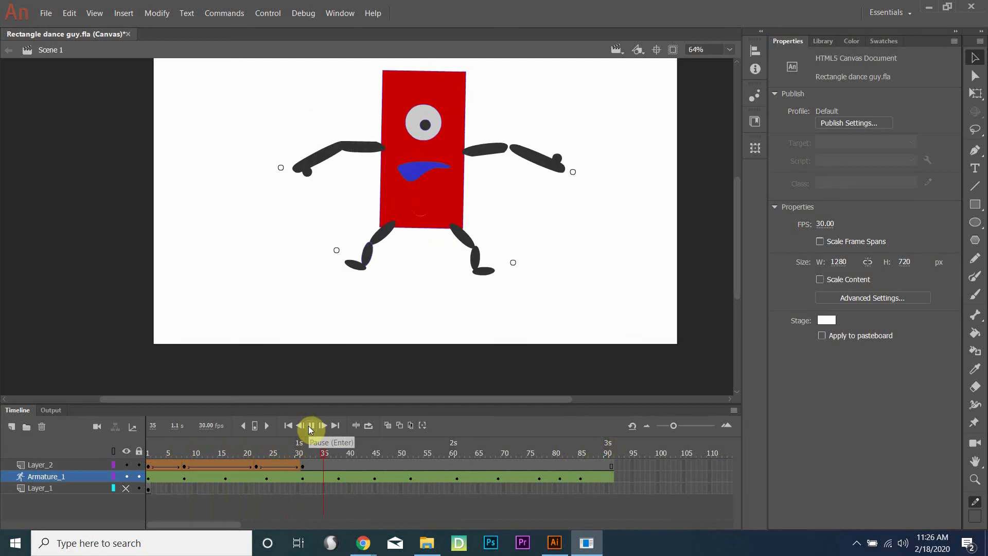